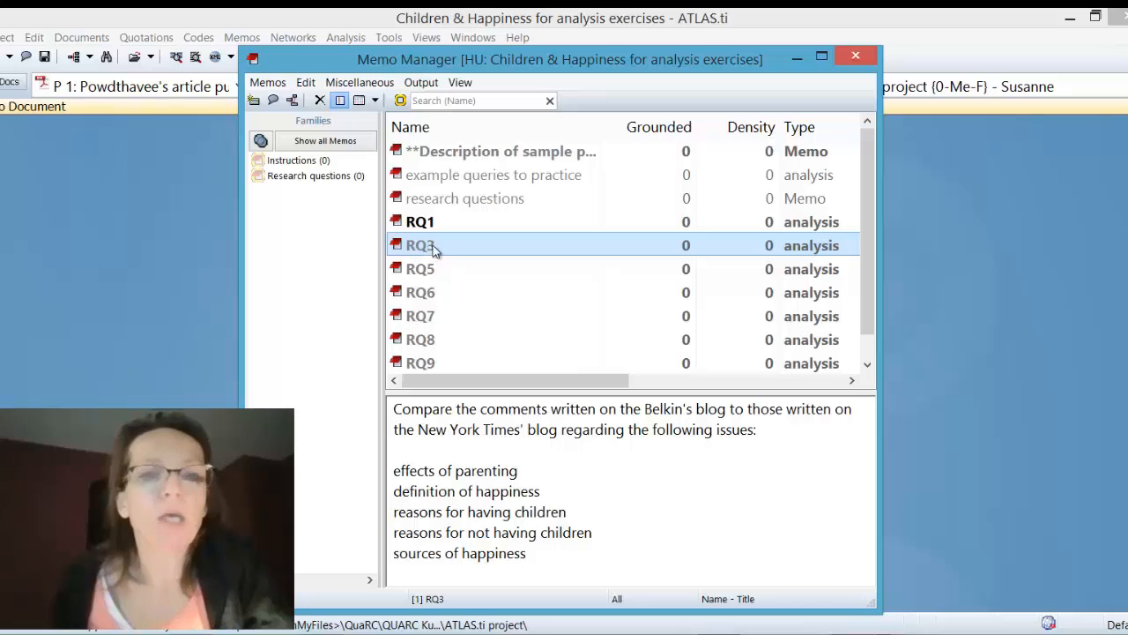
Read the RQ3 research question memo, highlighting "Belkin's blog" in its text, and close the Memo Manager.
click(445, 252)
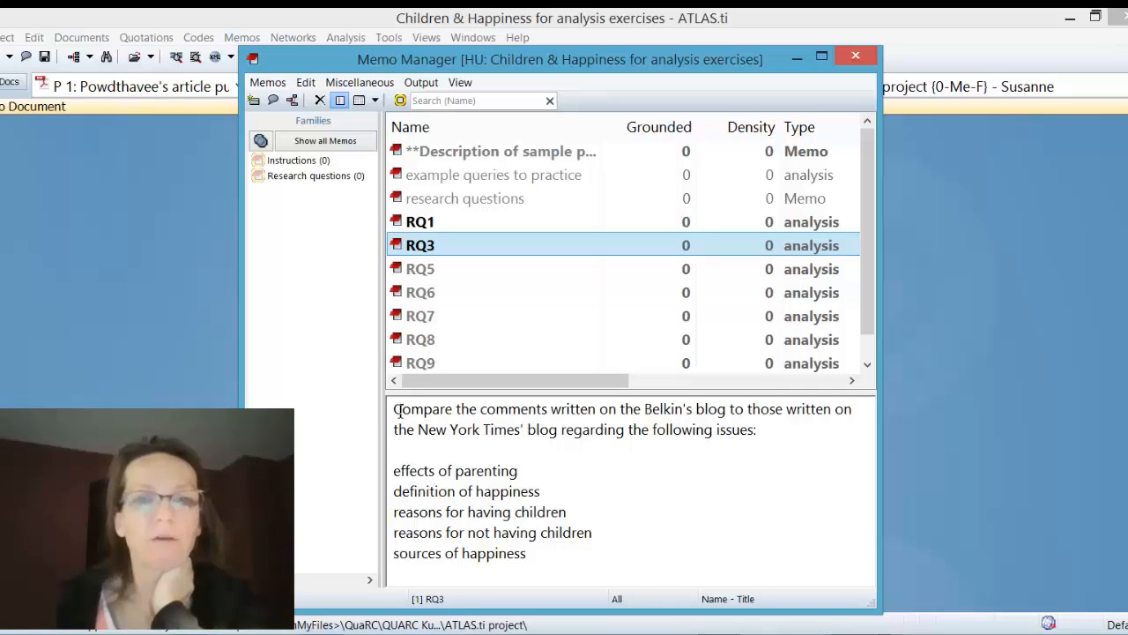
drag(643, 409, 731, 409)
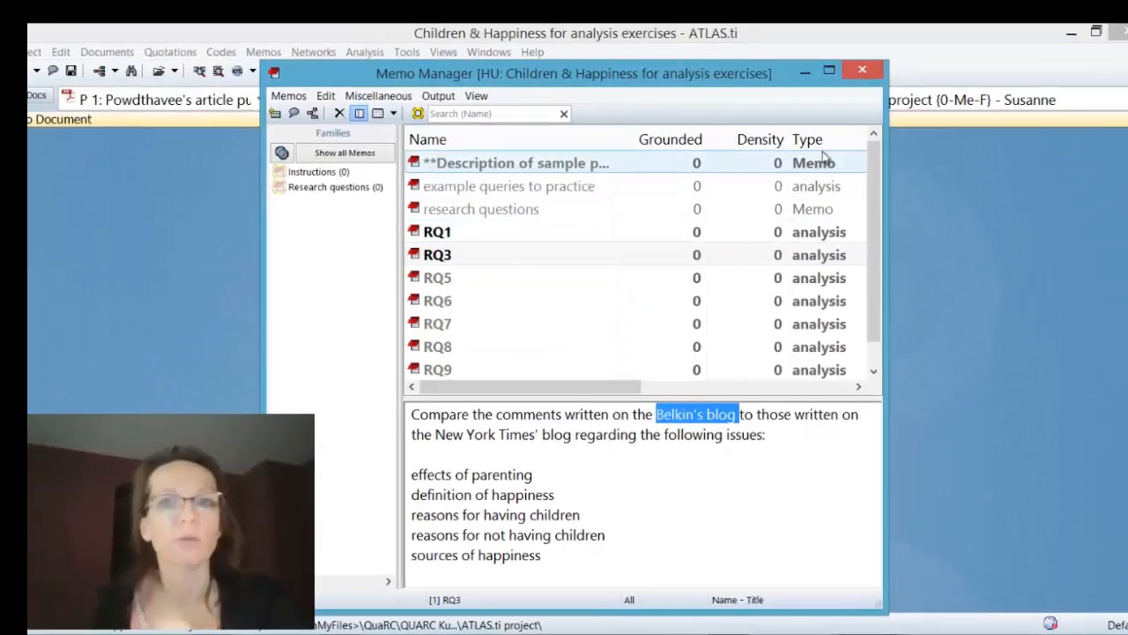
click(863, 68)
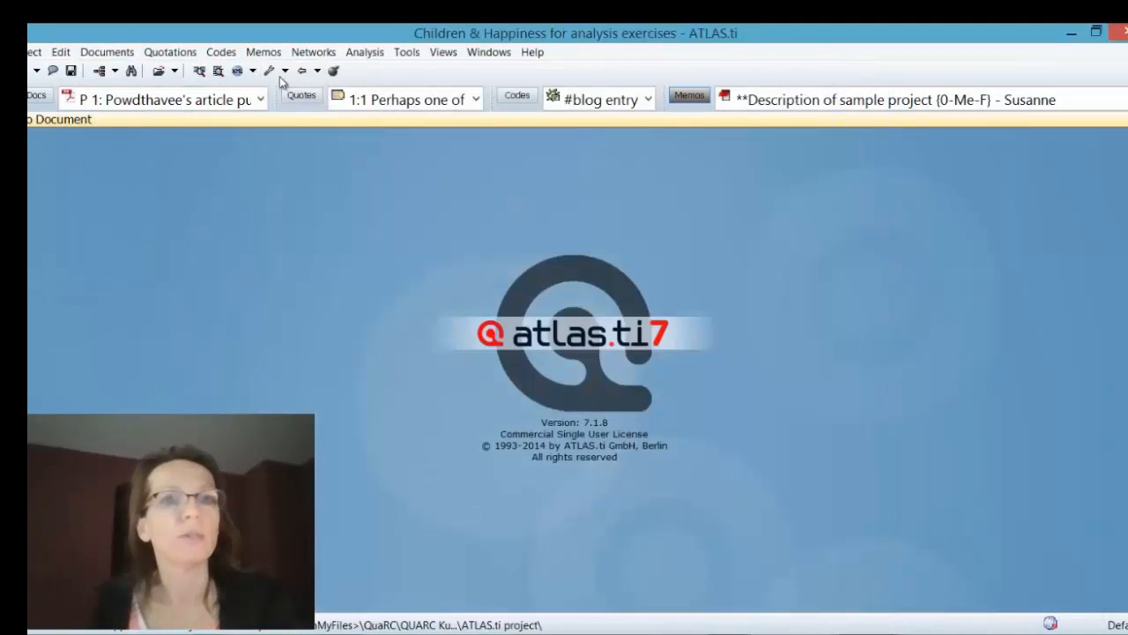
Open the Codes-Primary Documents Table analysis tool and shift its window slightly upwards.
click(380, 50)
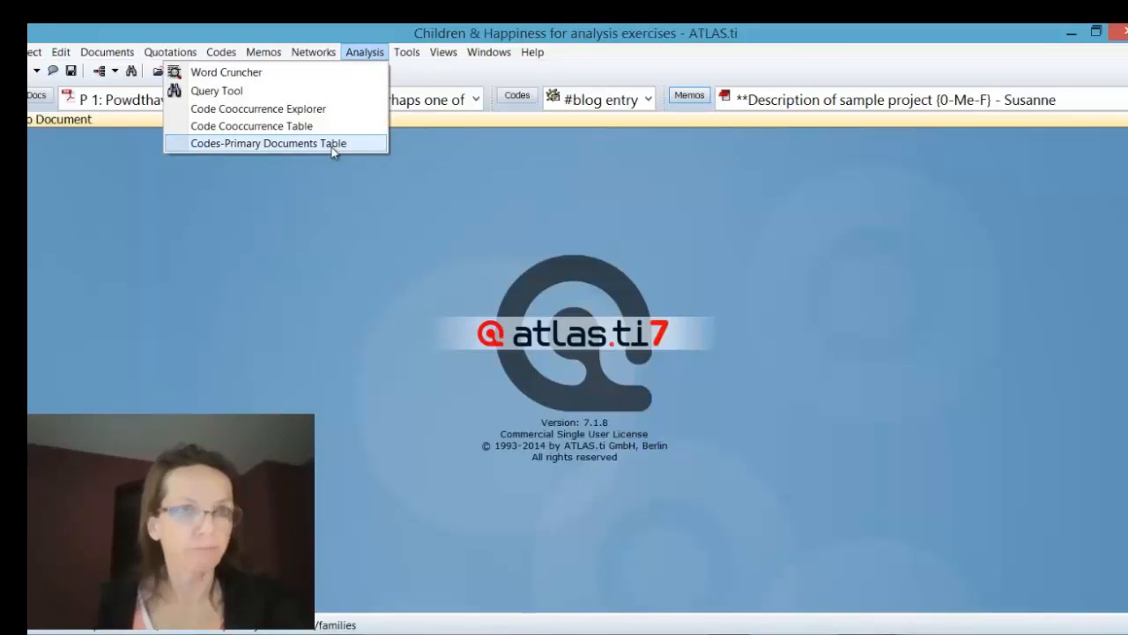
click(334, 145)
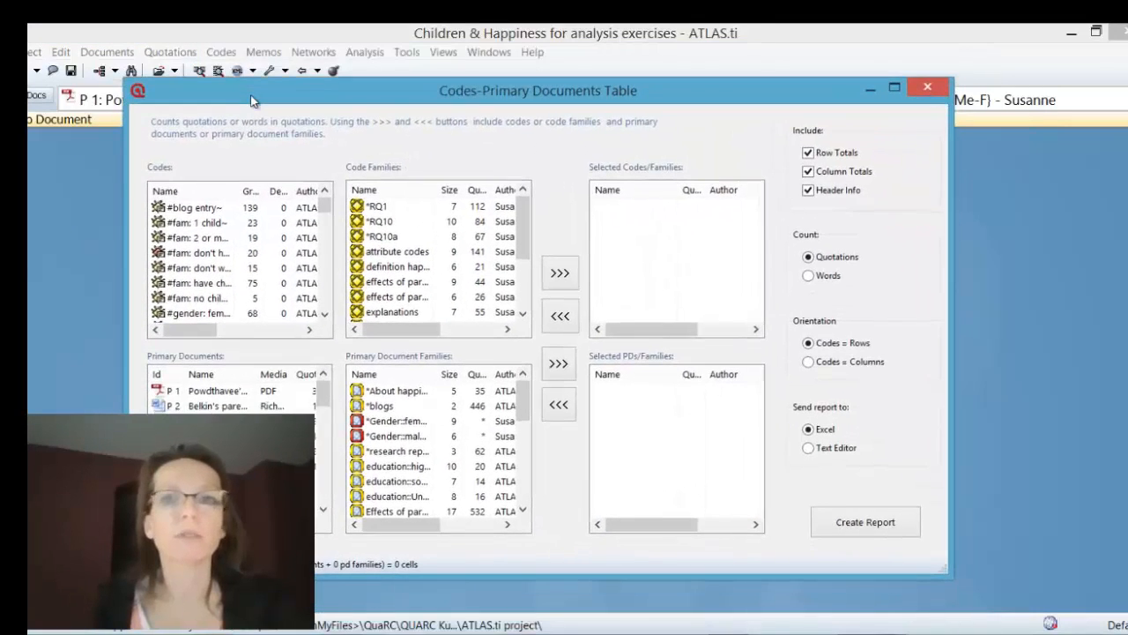
drag(251, 100, 254, 85)
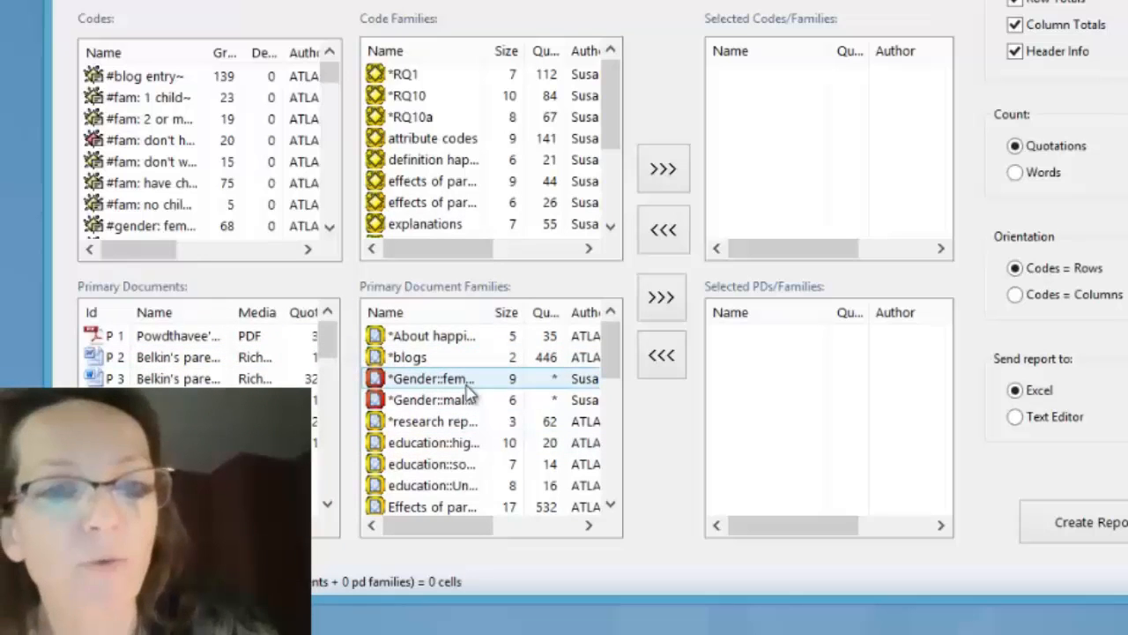
Widen the name column of the primary document families and add documents P 3 (Belkin's blog) and P 5 (NY magazine blog) to the selection.
drag(489, 307, 532, 308)
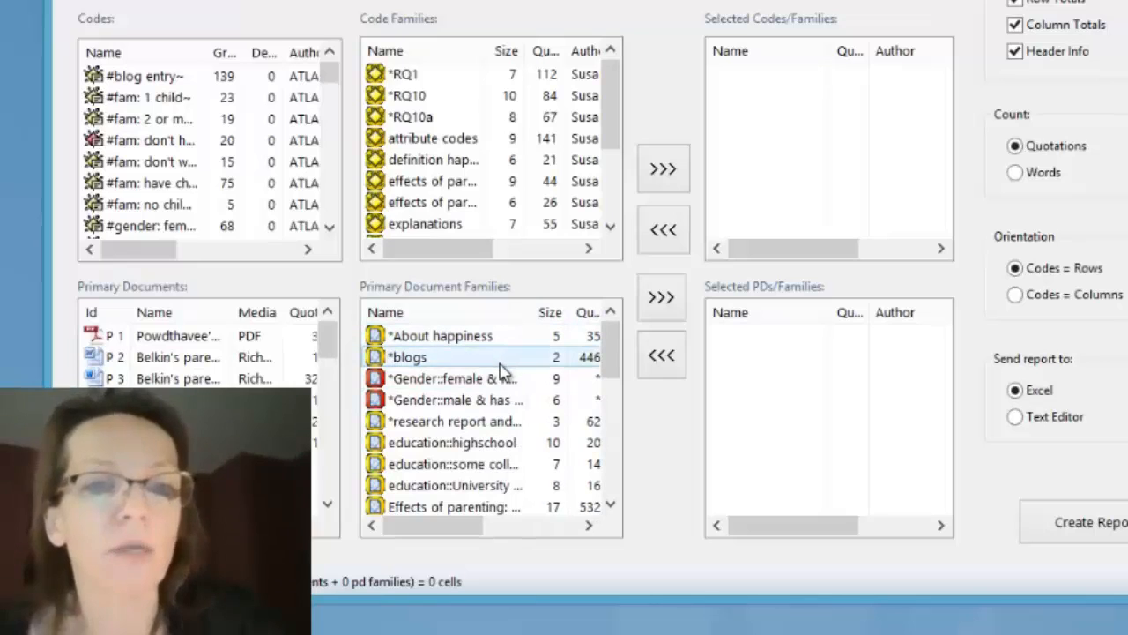
click(499, 379)
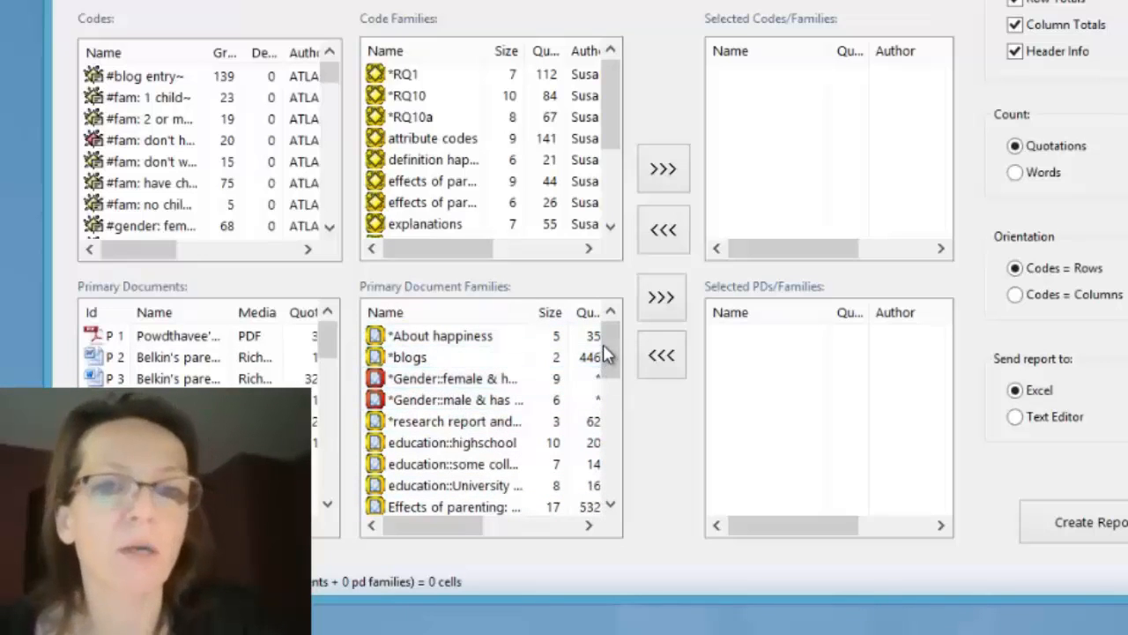
drag(613, 350, 627, 394)
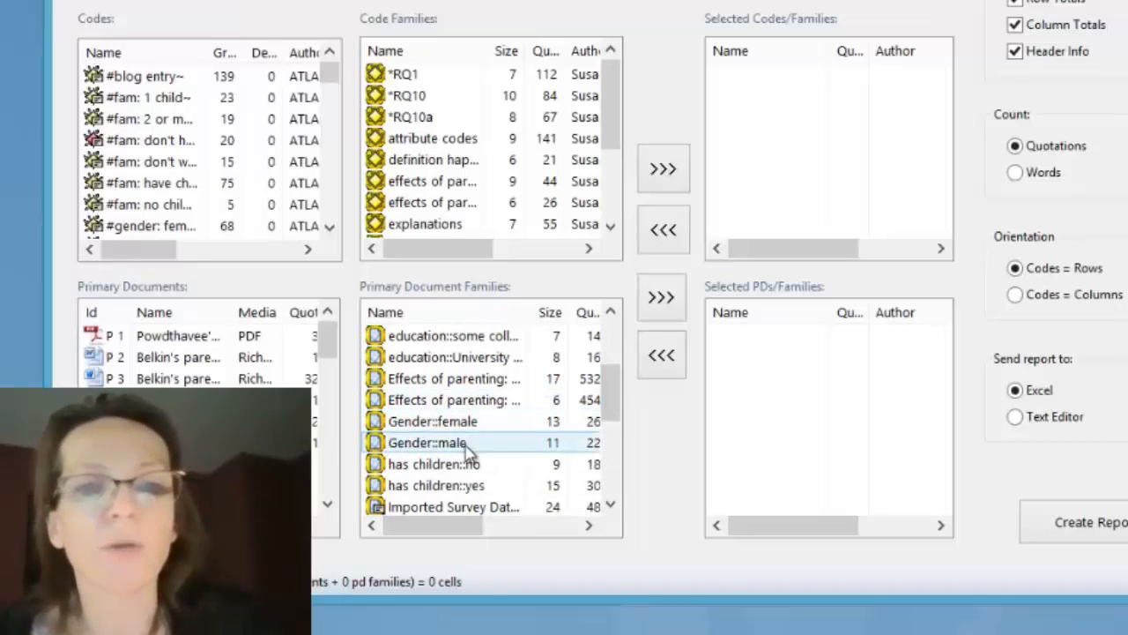
double_click(157, 378)
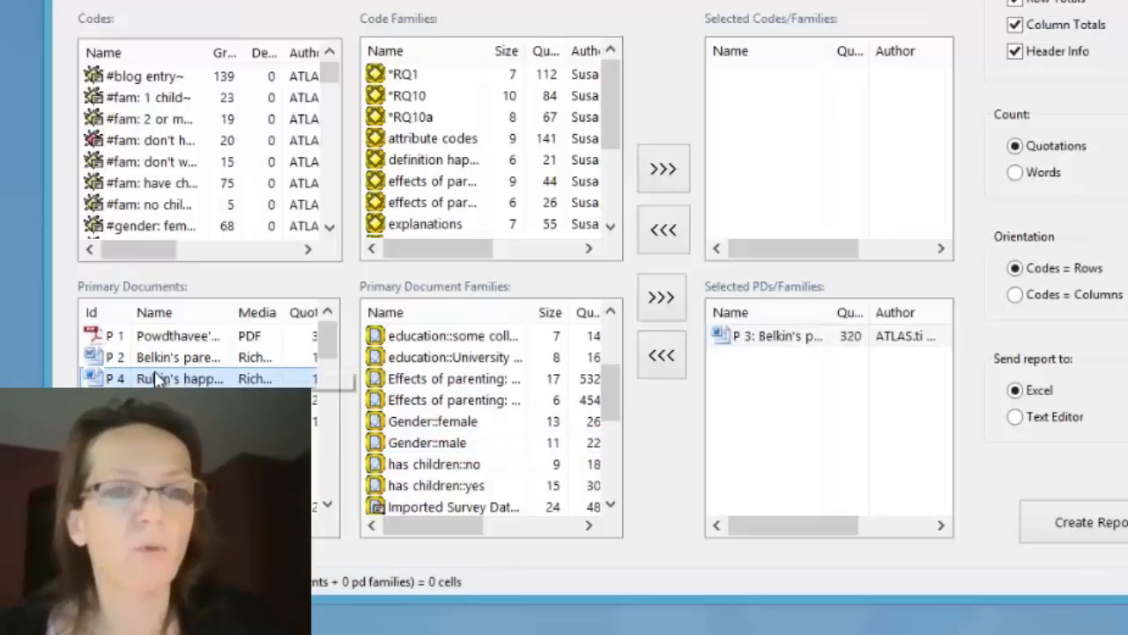
double_click(157, 400)
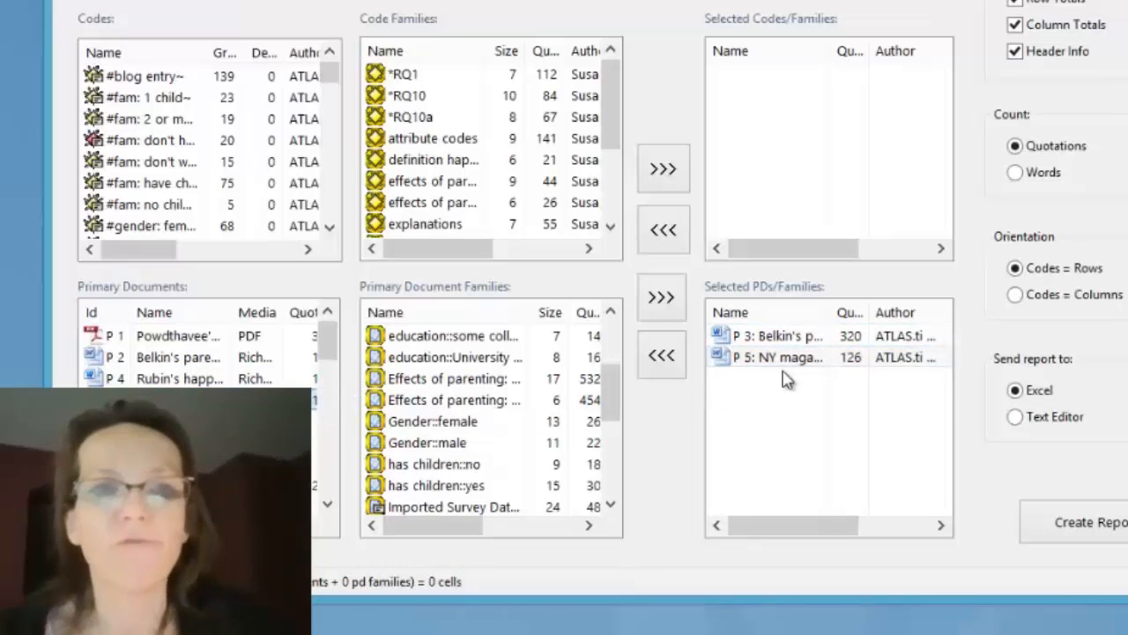
Add all "effects neg" subcodes, from less fun/ satisfaction to takes lots of energy, to the selected codes.
click(205, 125)
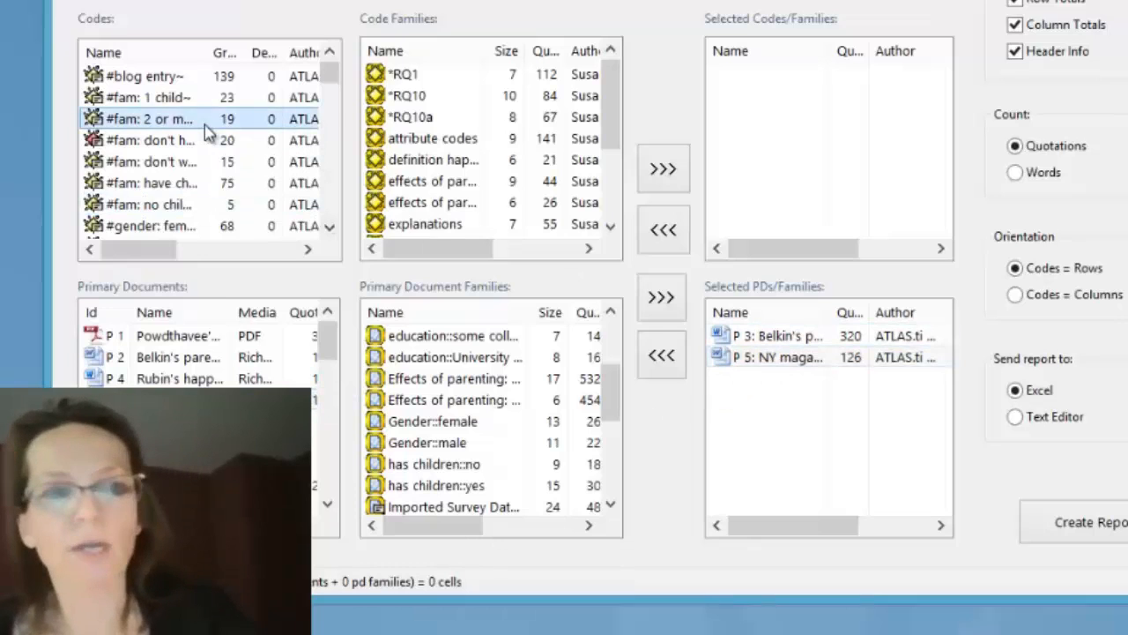
key(e)
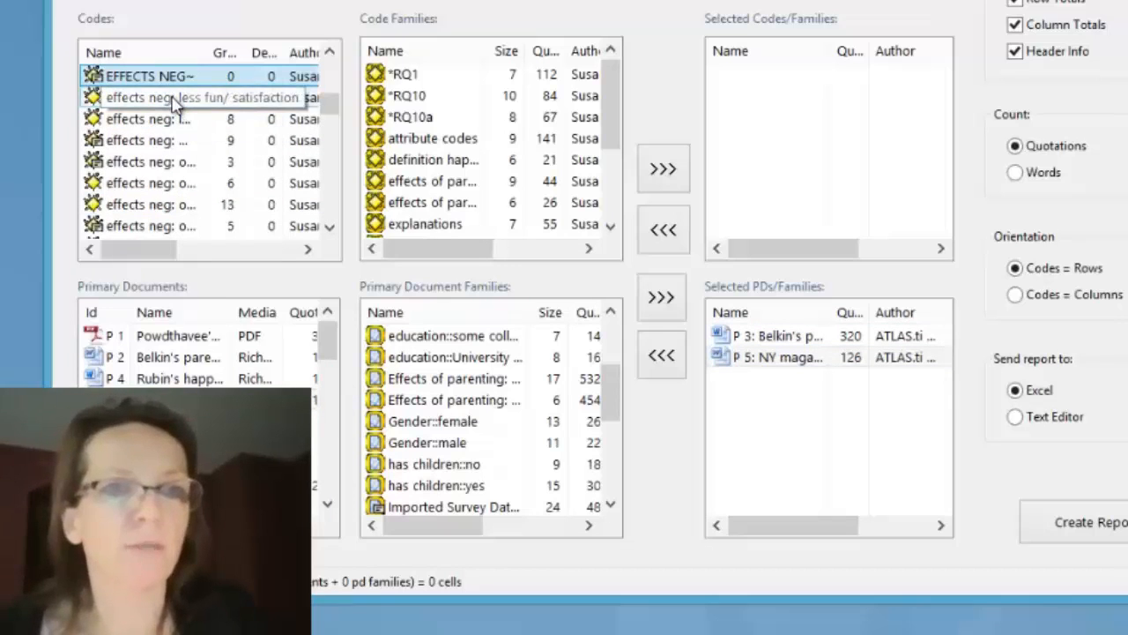
click(174, 99)
click(328, 227)
click(329, 227)
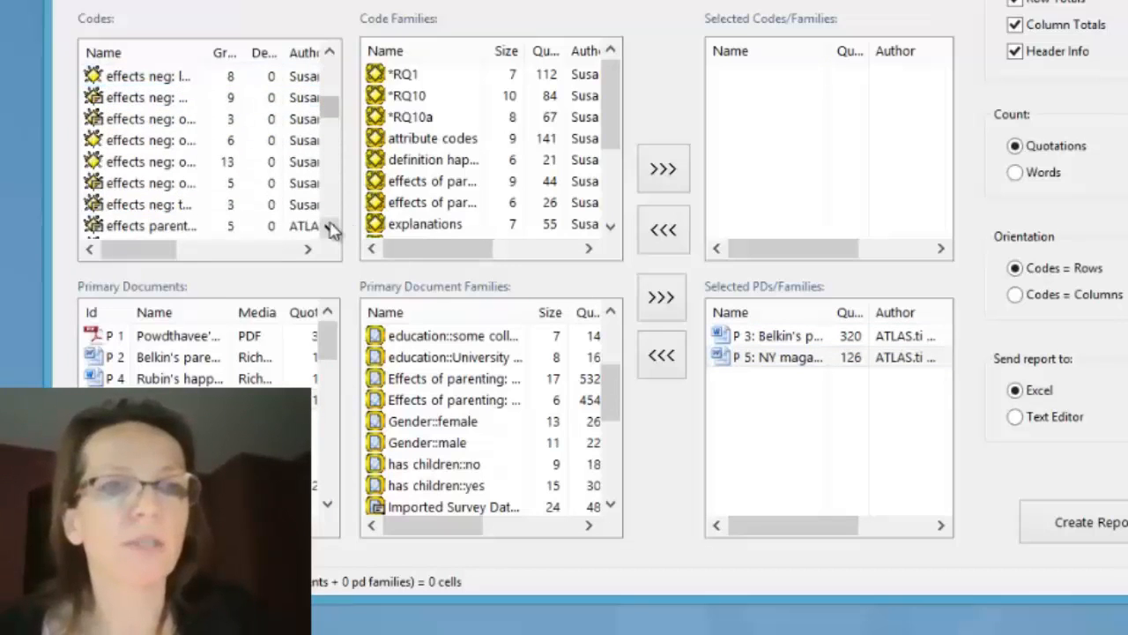
shift+click(182, 205)
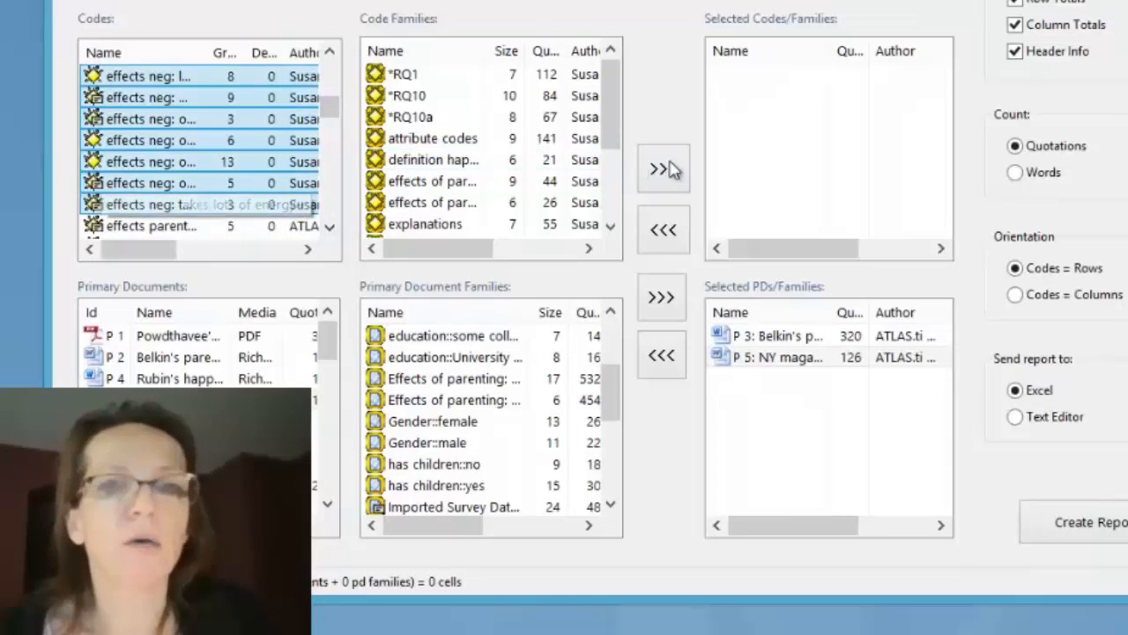
click(667, 169)
Add all "effects pos" subcodes, from fulfilment to positive emotions, to the selected codes.
click(147, 119)
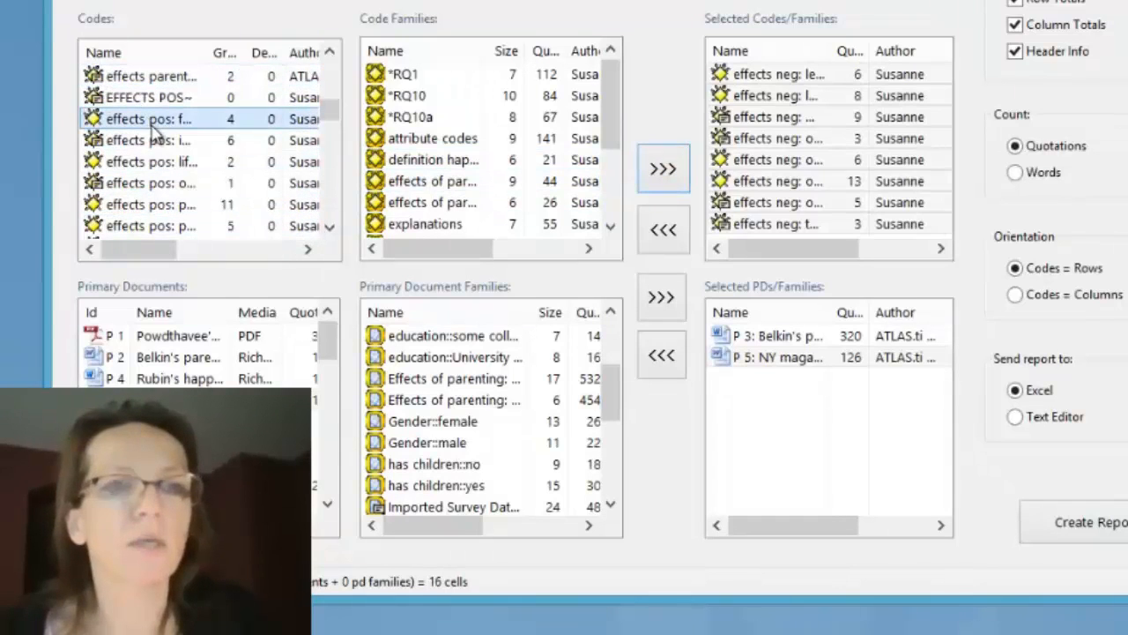
shift+click(154, 227)
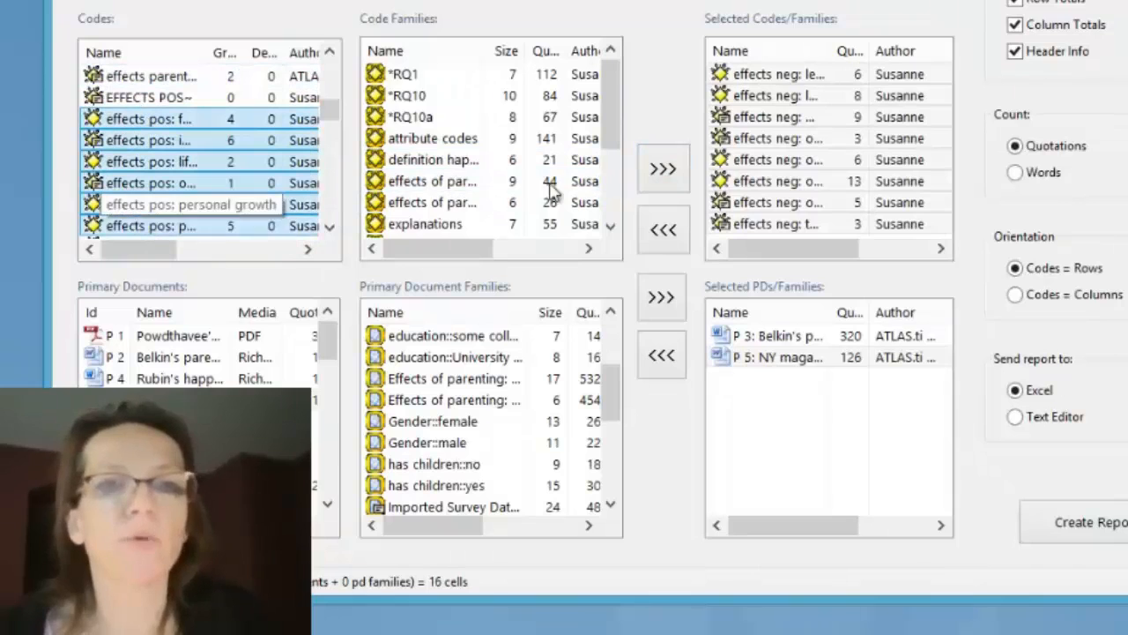
click(665, 170)
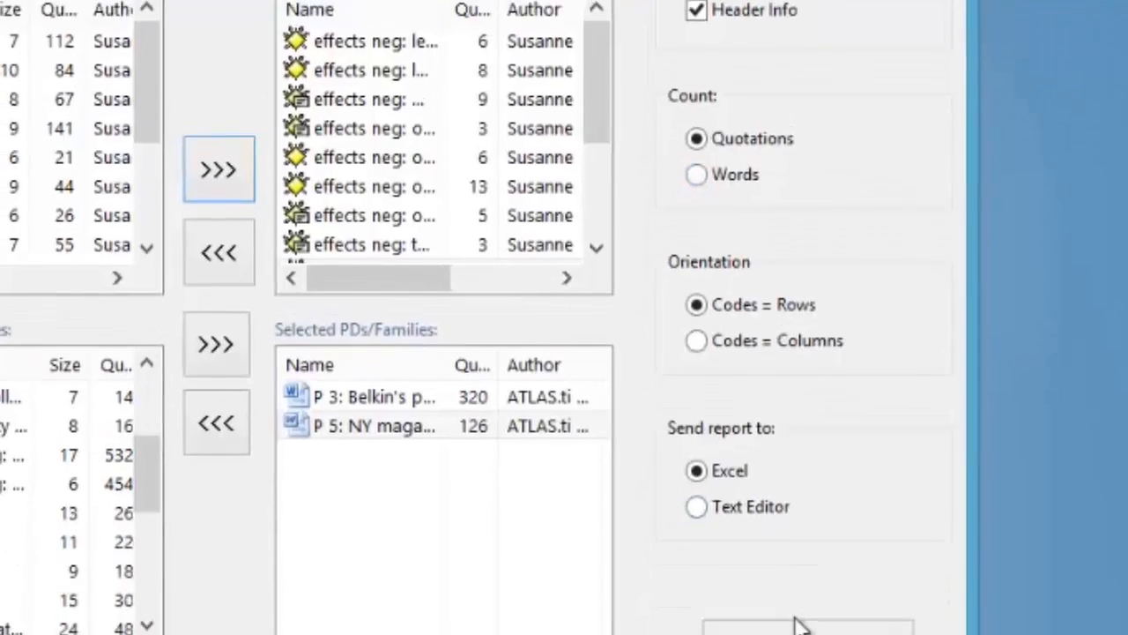
Create the report as an Excel table of quotation counts with codes as rows, and accept opening the file.
click(788, 531)
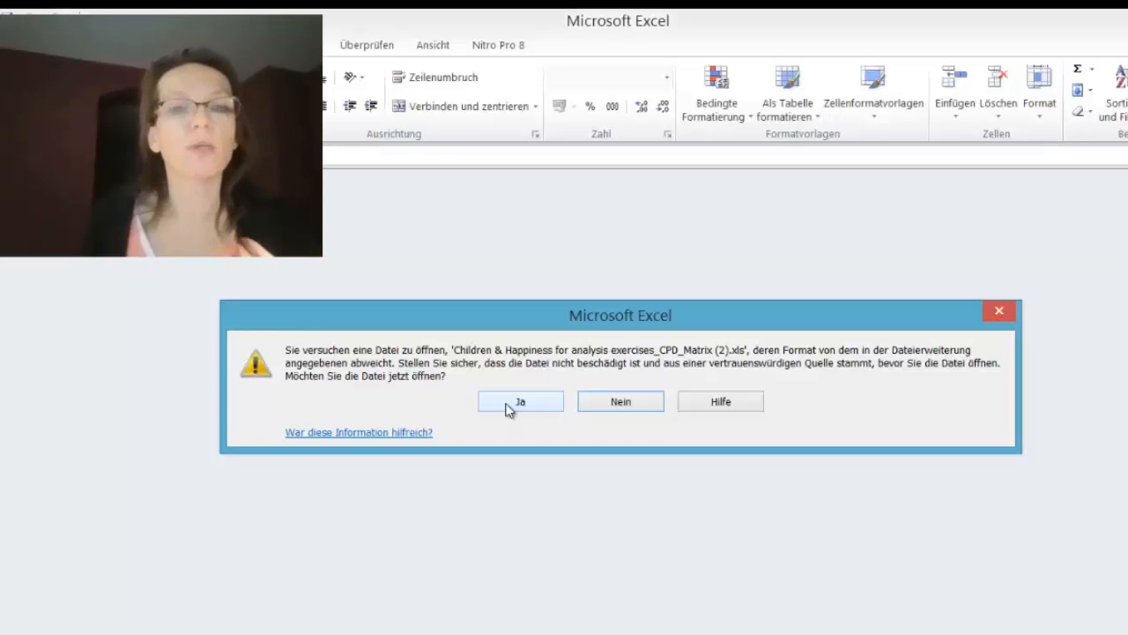
click(510, 405)
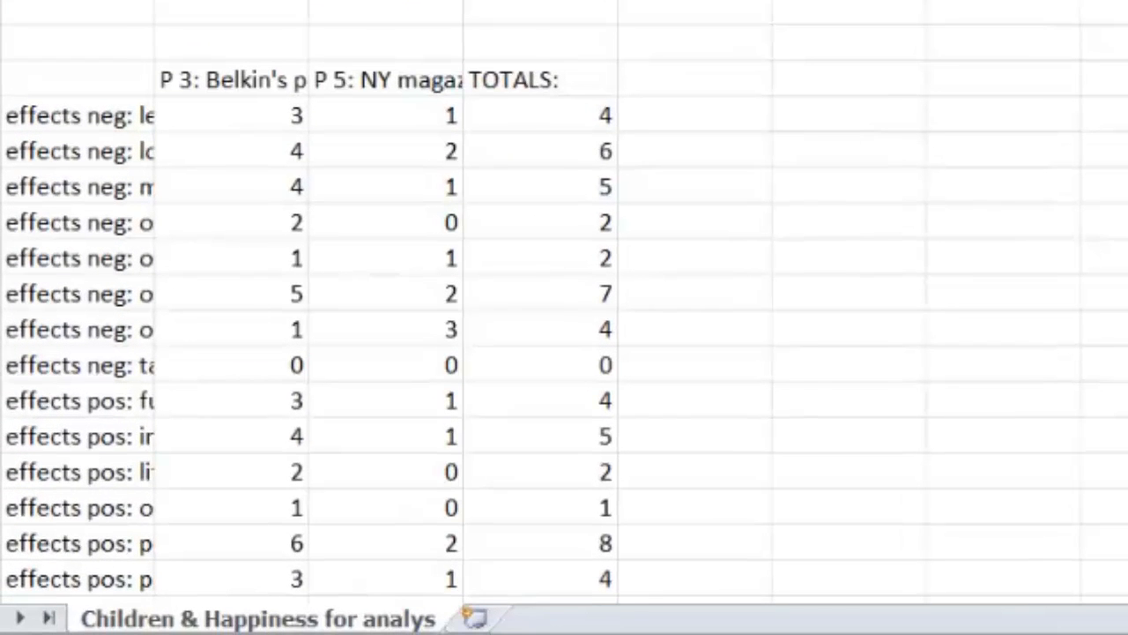
Widen the code name column and both document columns so their labels are easier to read.
drag(154, 1, 405, 1)
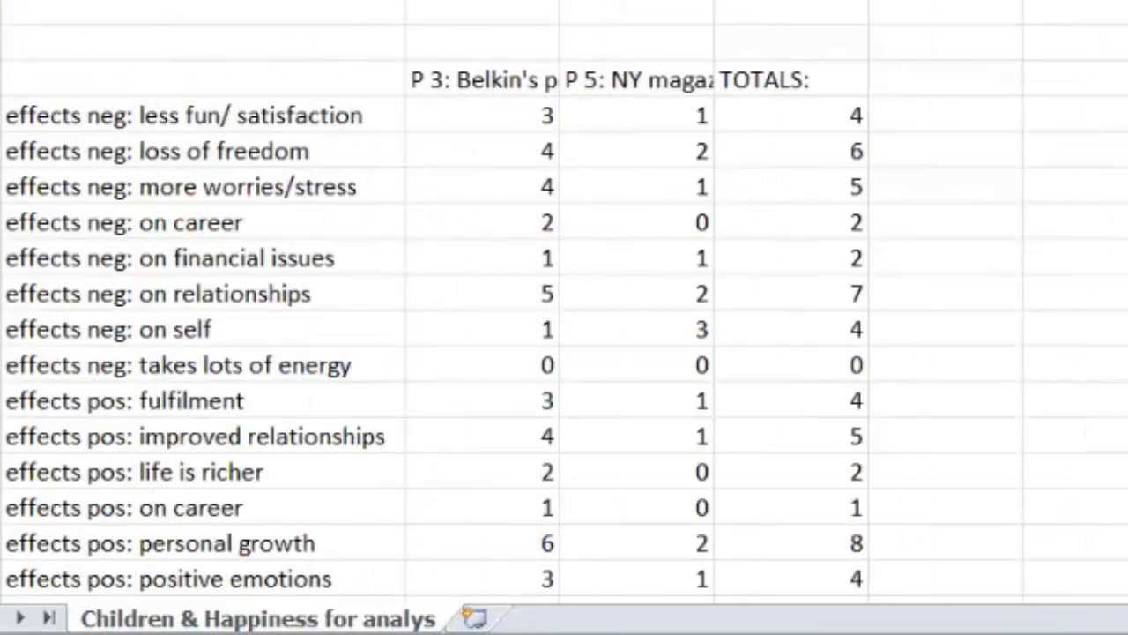
scroll(554, 229, down, 2)
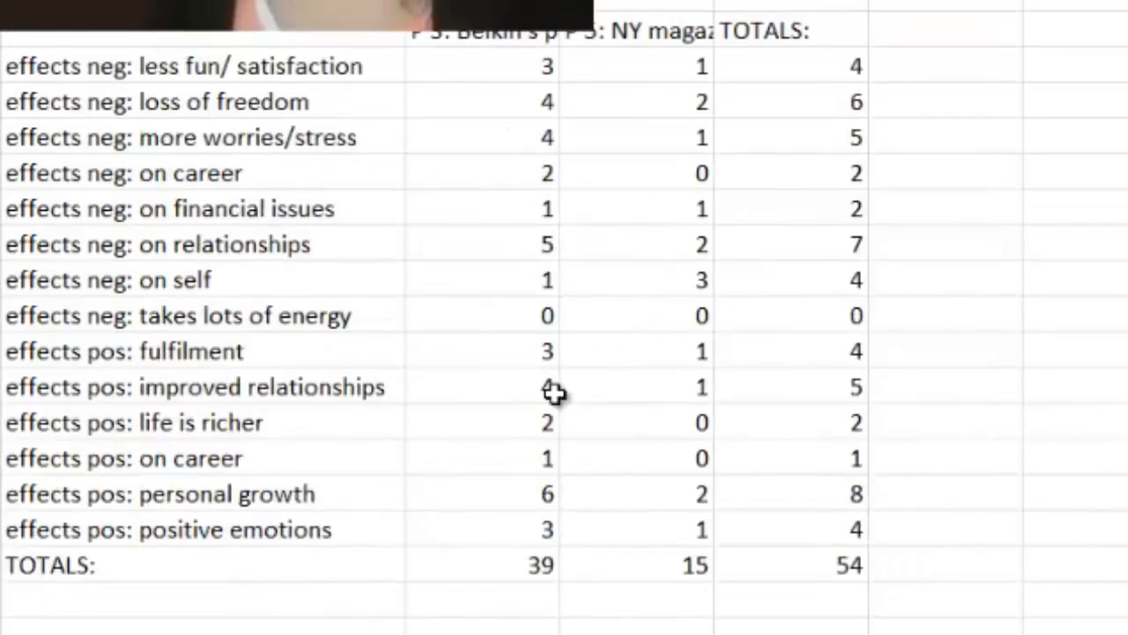
drag(559, 1, 616, 1)
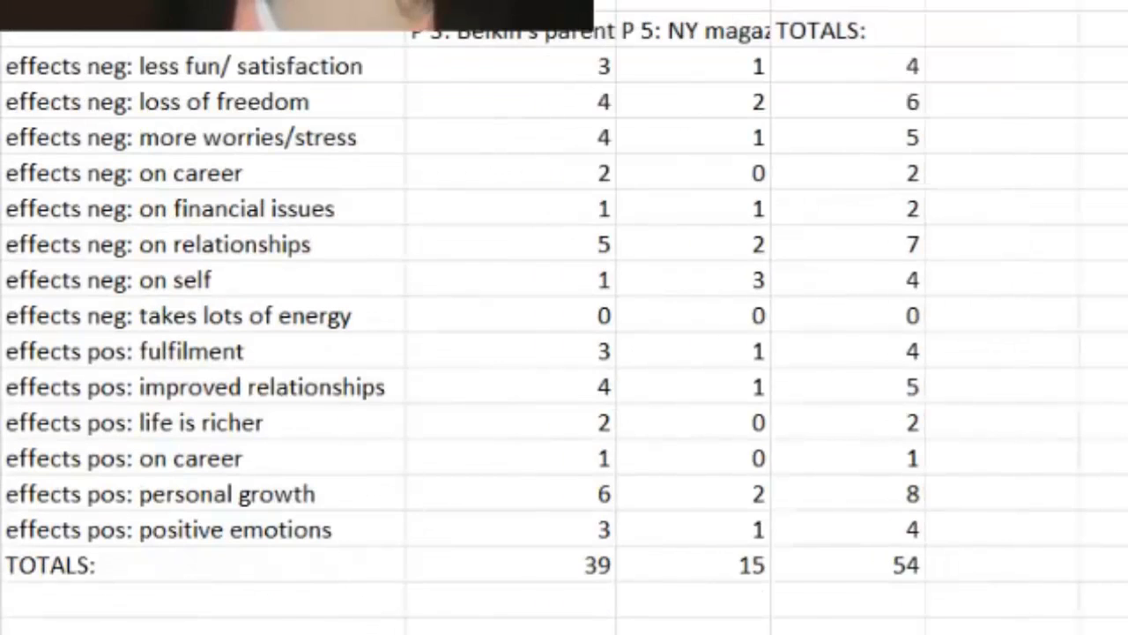
drag(770, 1, 837, 1)
drag(616, 1, 644, 1)
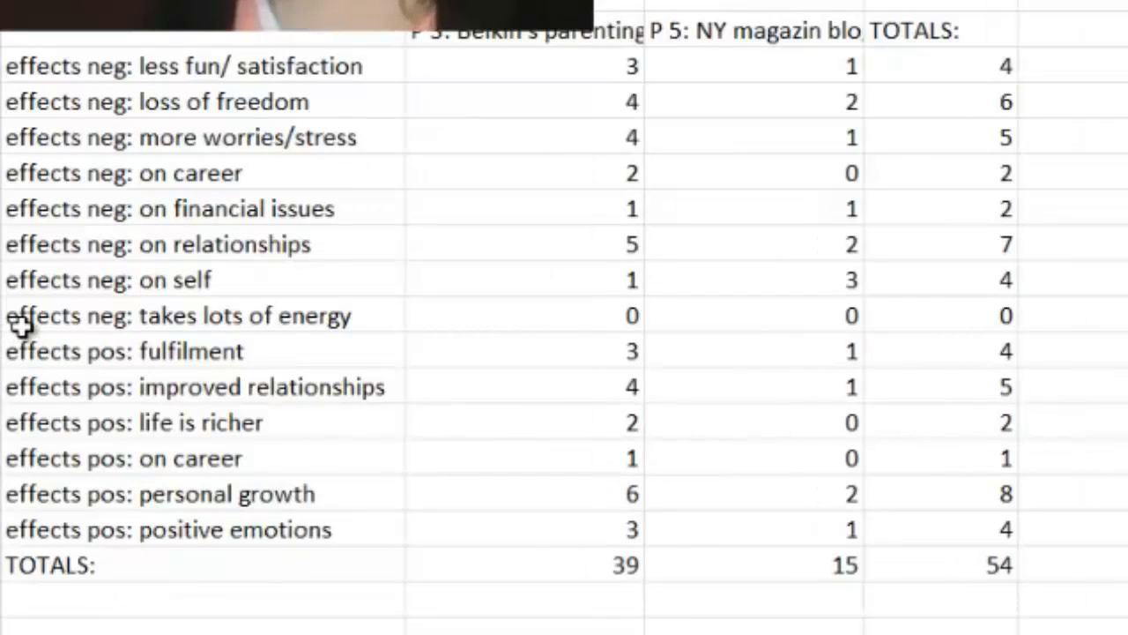
Clear the contents of the TOTALS row beneath the code counts.
drag(20, 353, 930, 515)
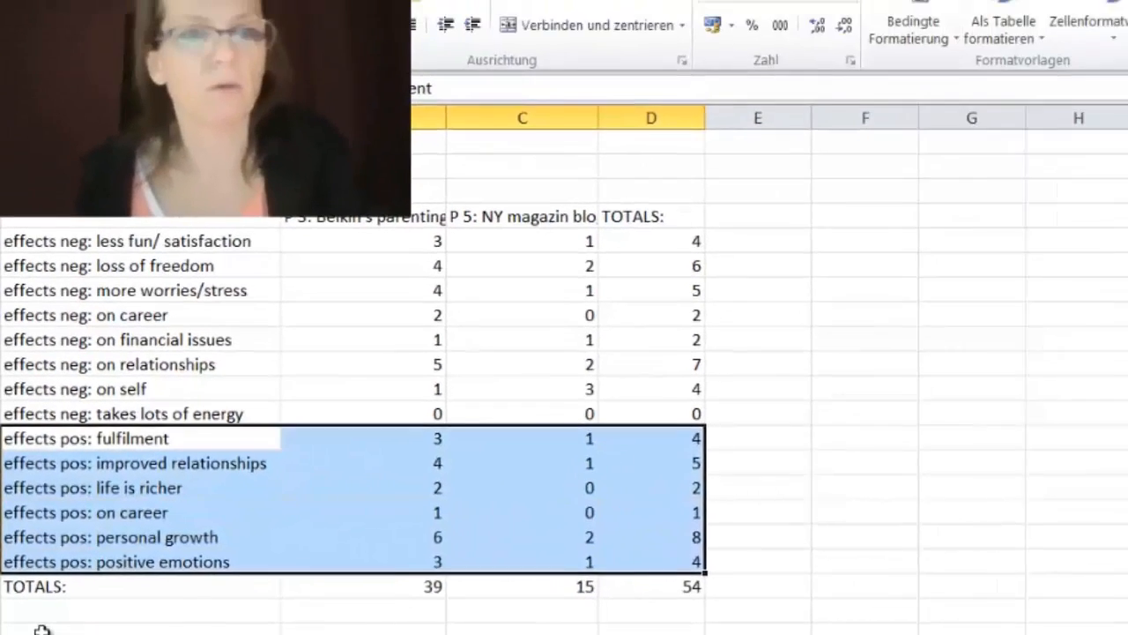
drag(220, 565, 873, 570)
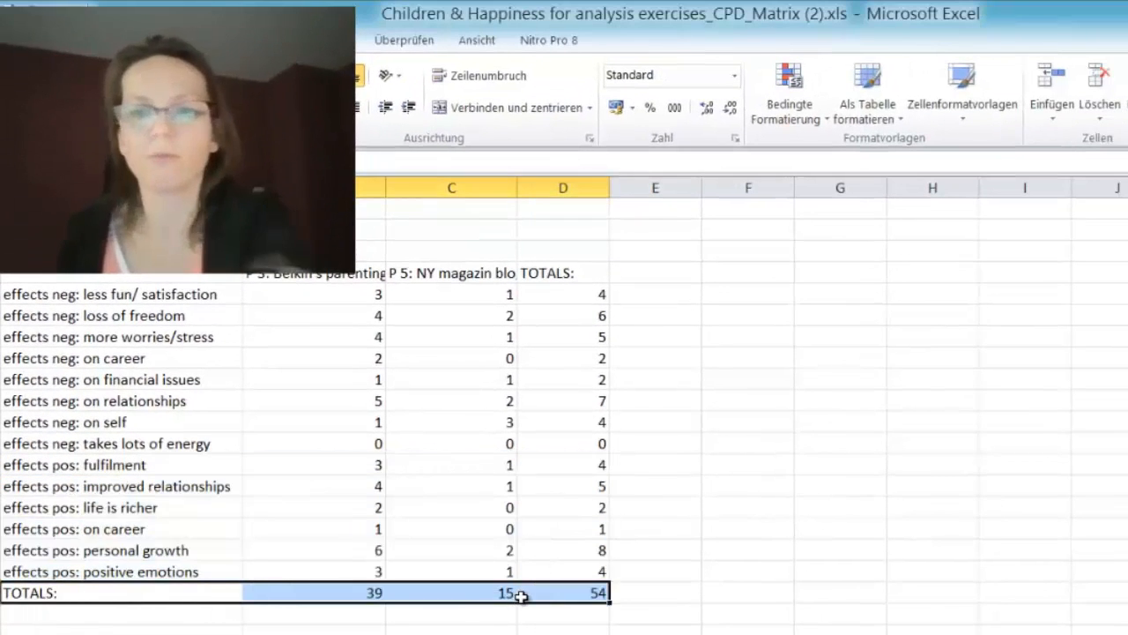
key(Delete)
Copy the six "effects pos" rows with their counts and paste them one blank row below the table.
drag(26, 465, 557, 564)
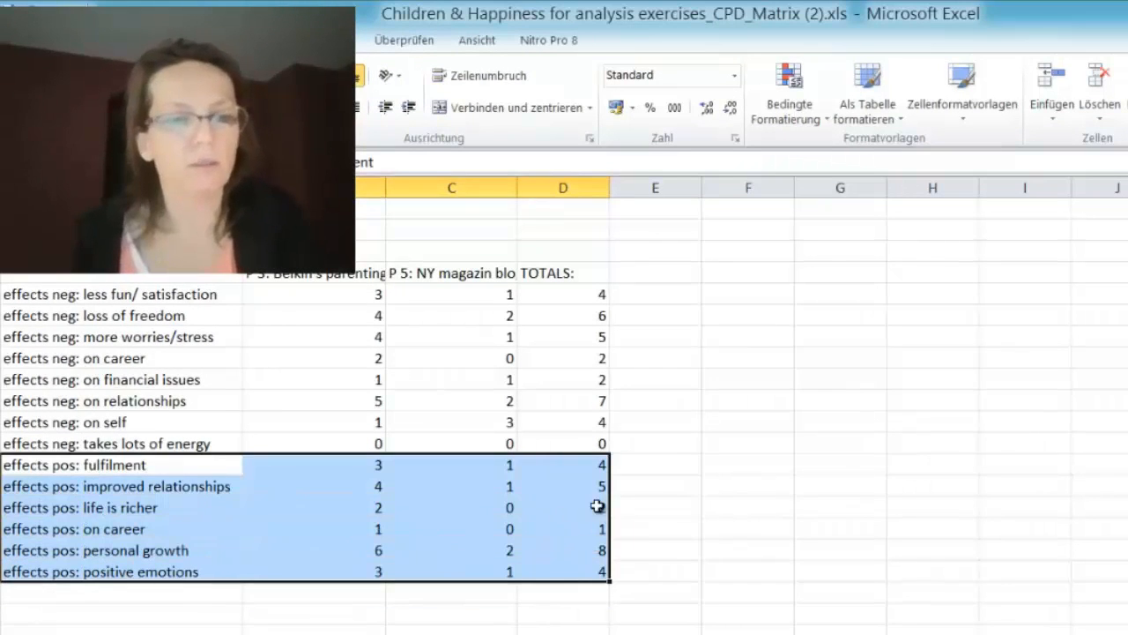
key(ctrl+c)
click(163, 606)
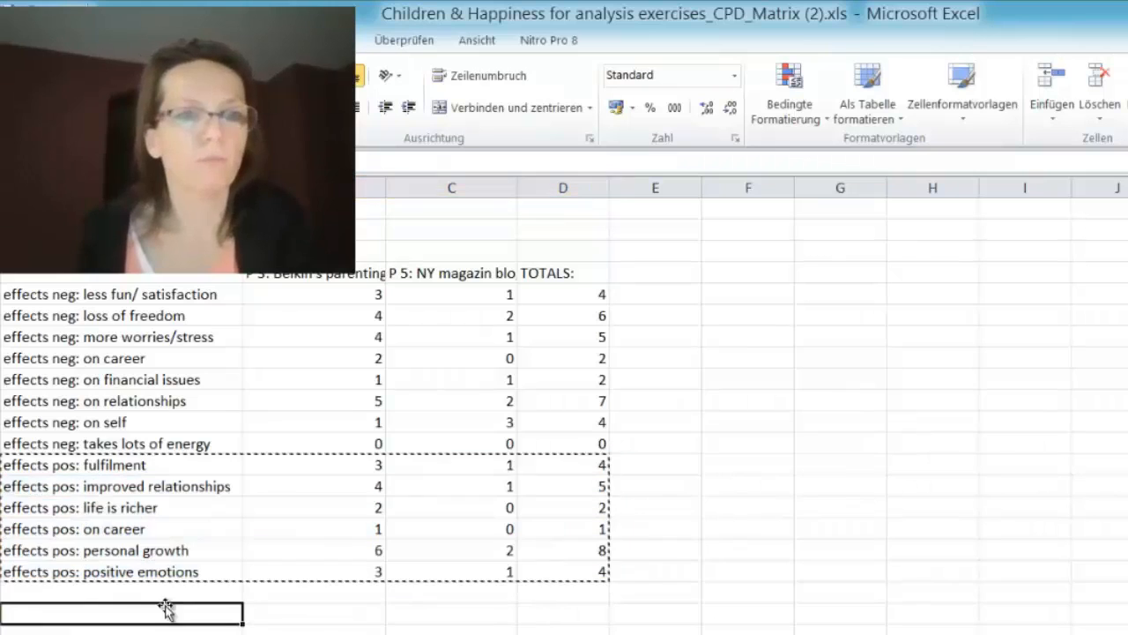
key(ctrl+v)
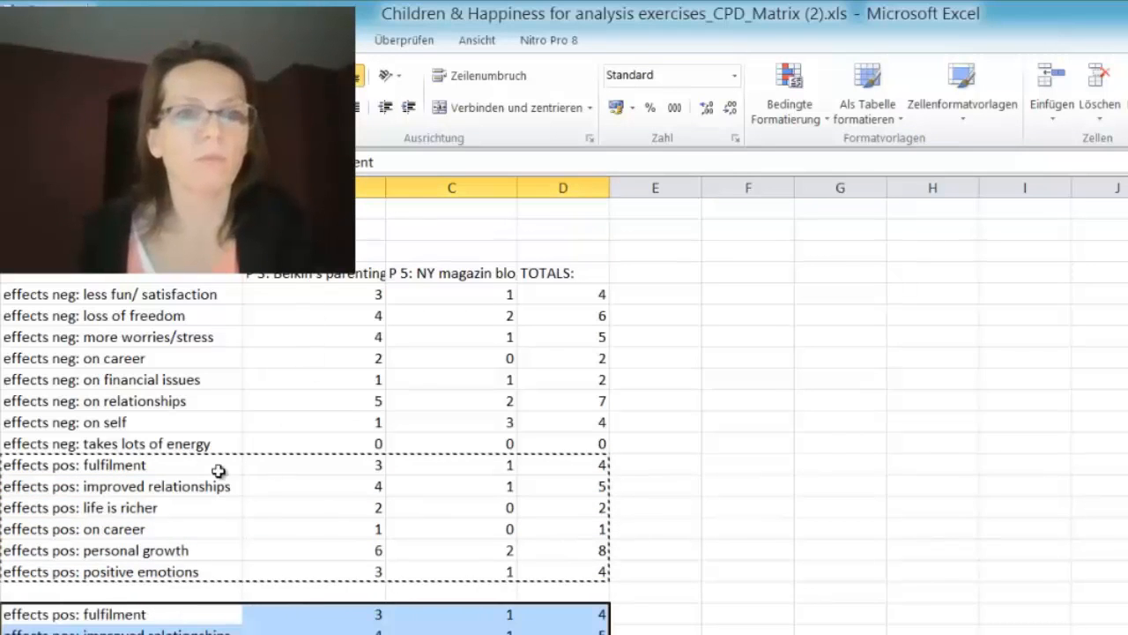
Clear the original "effects pos" rows directly beneath the negative effects.
drag(31, 464, 536, 564)
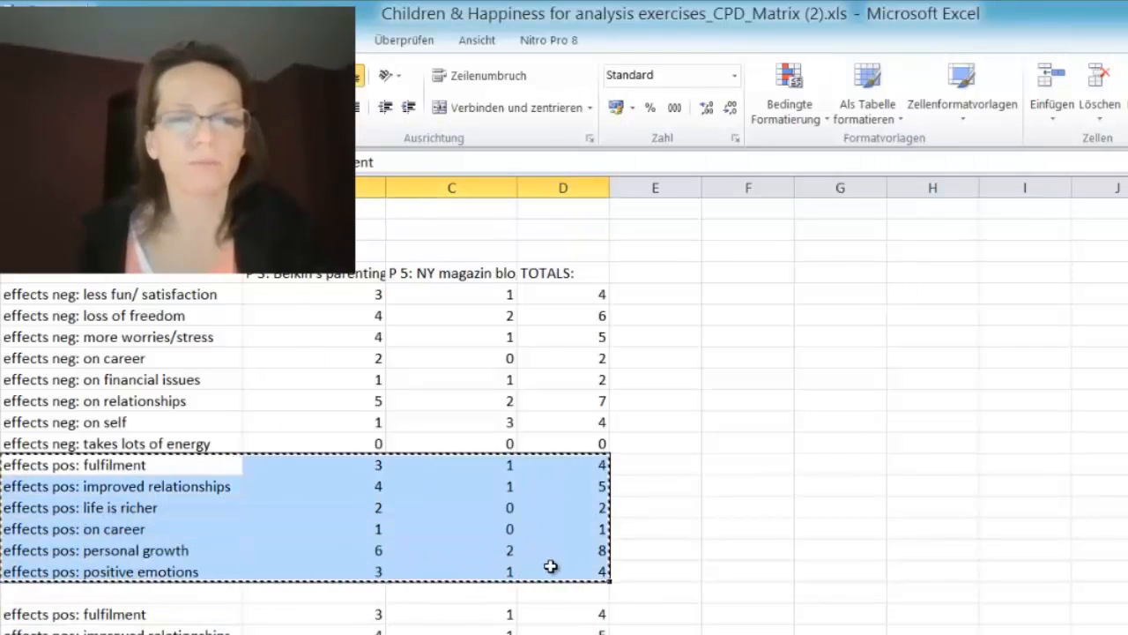
key(Delete)
scroll(502, 507, down, 3)
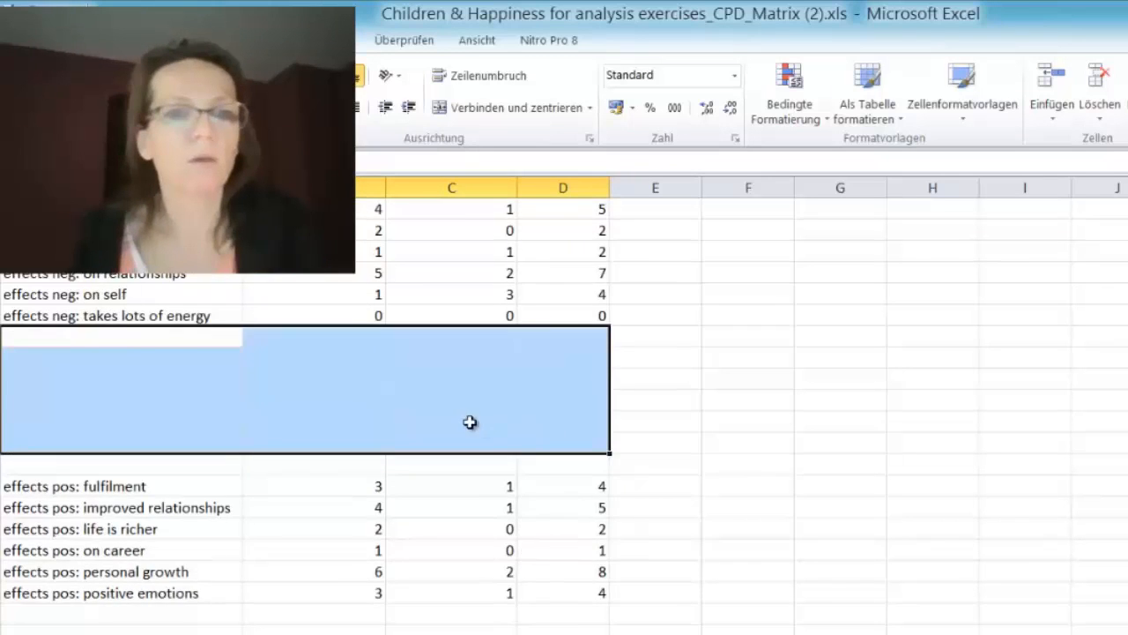
Copy the P 3, P 5 and TOTALS column headings into the row directly above the pasted positive effects.
scroll(388, 370, up, 3)
drag(265, 273, 582, 274)
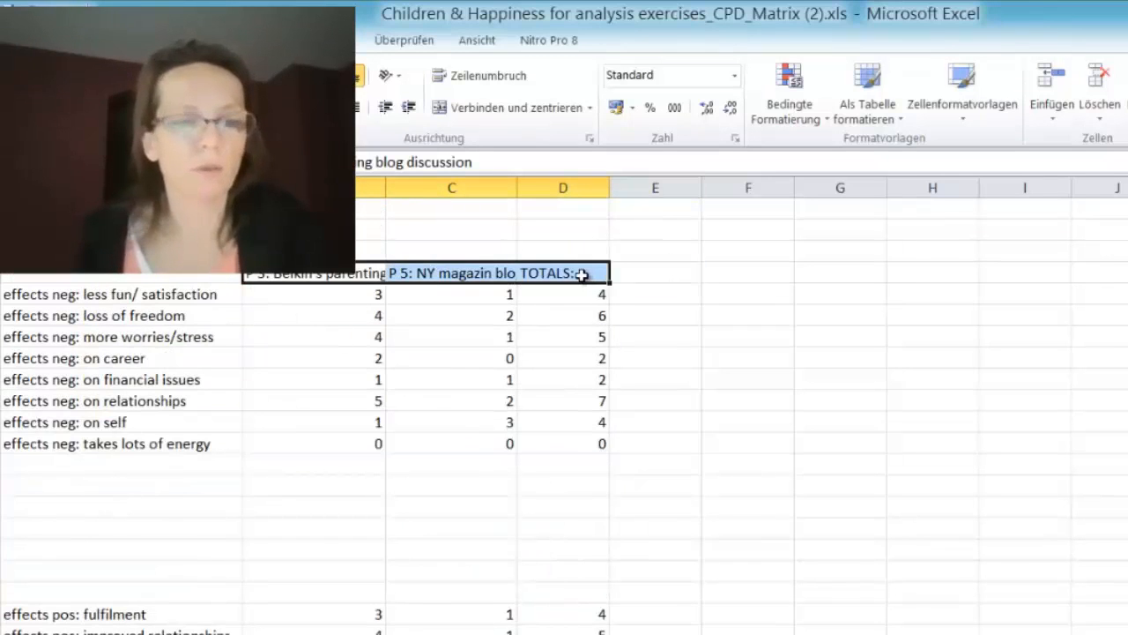
key(ctrl+c)
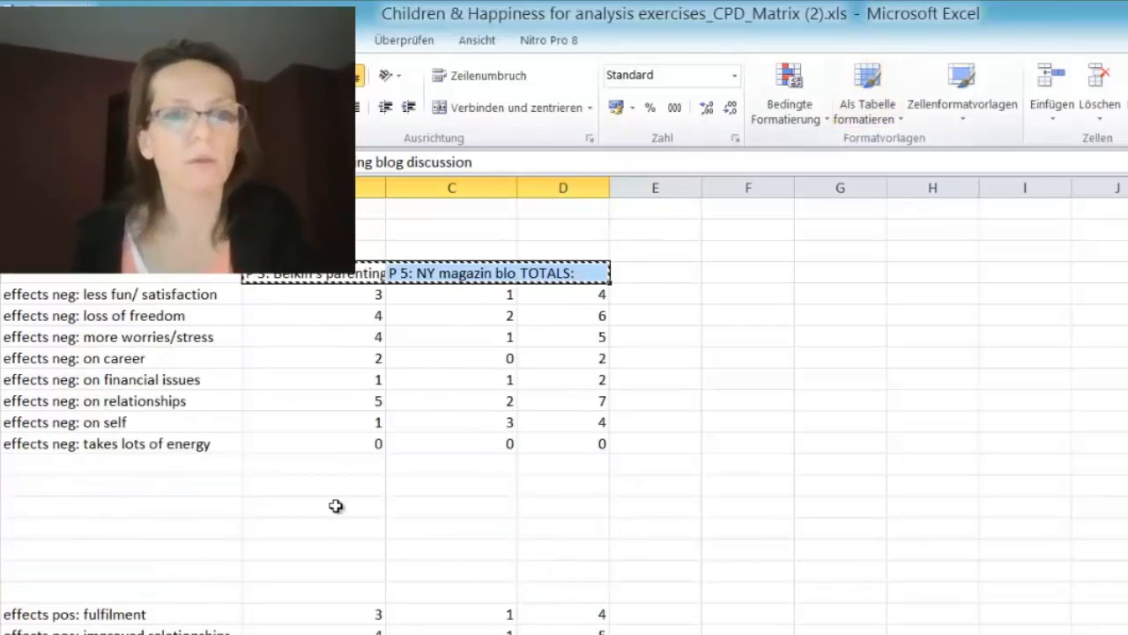
click(355, 590)
key(ctrl+v)
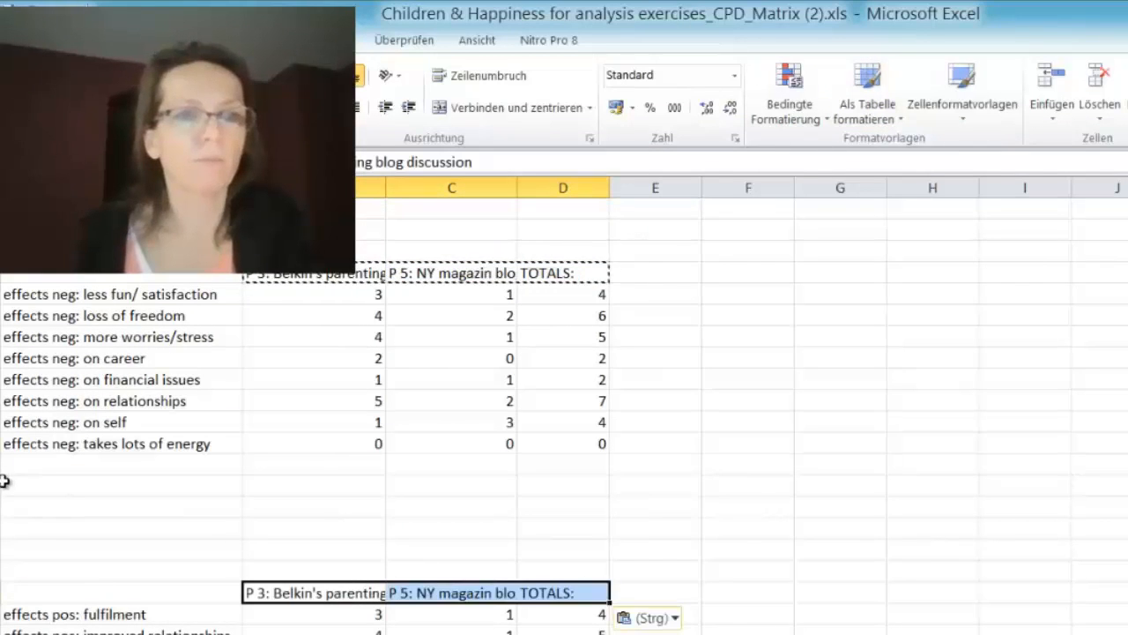
Delete three of the empty rows between the negative and positive effects tables.
drag(2, 480, 3, 532)
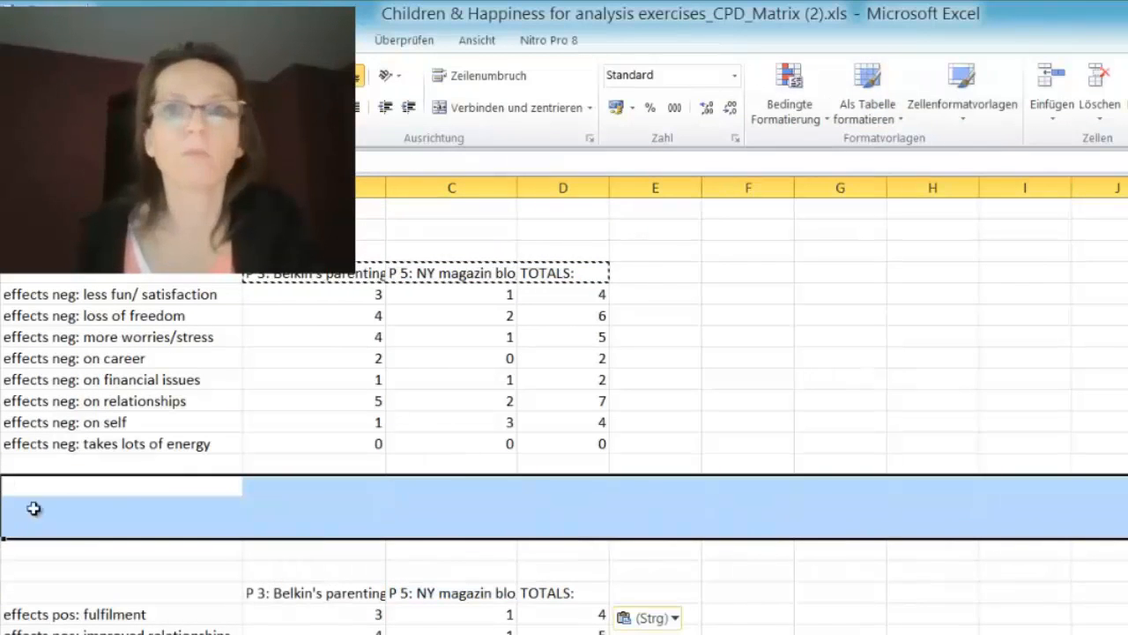
click(1100, 84)
click(866, 571)
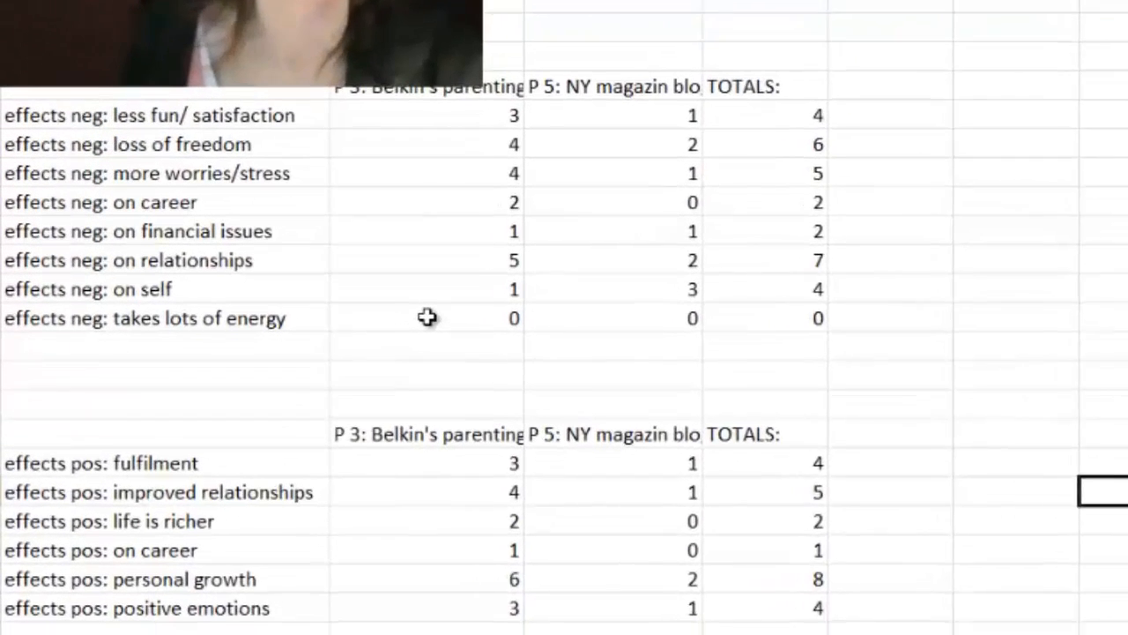
Add AutoSum totals beneath the P 3 and P 5 columns of the negative effects table.
click(473, 298)
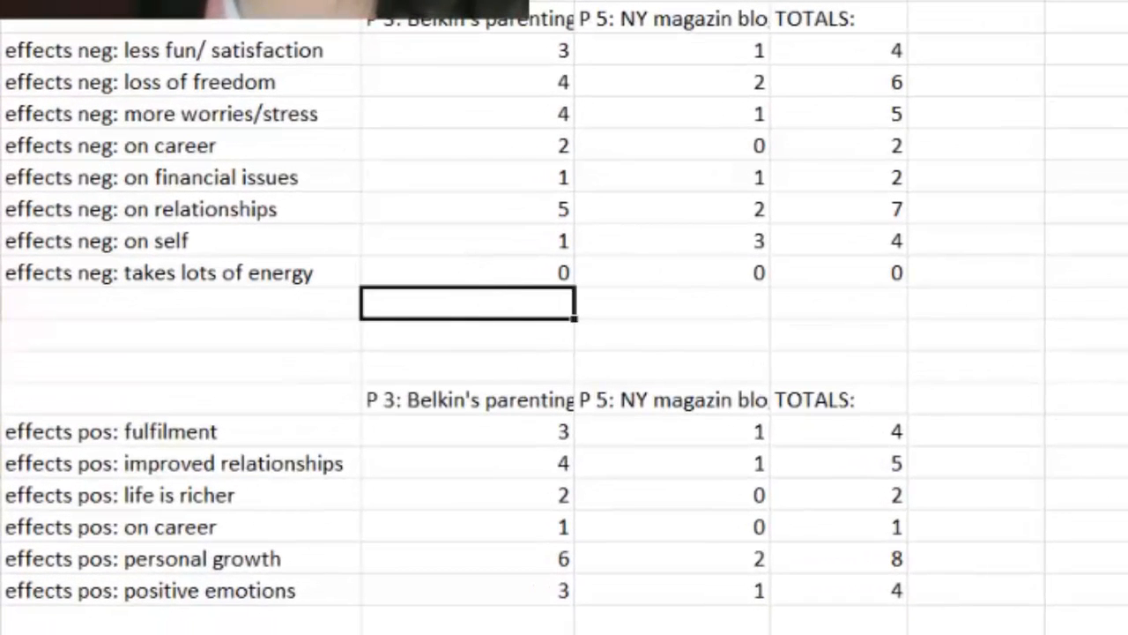
key(alt+shift+0)
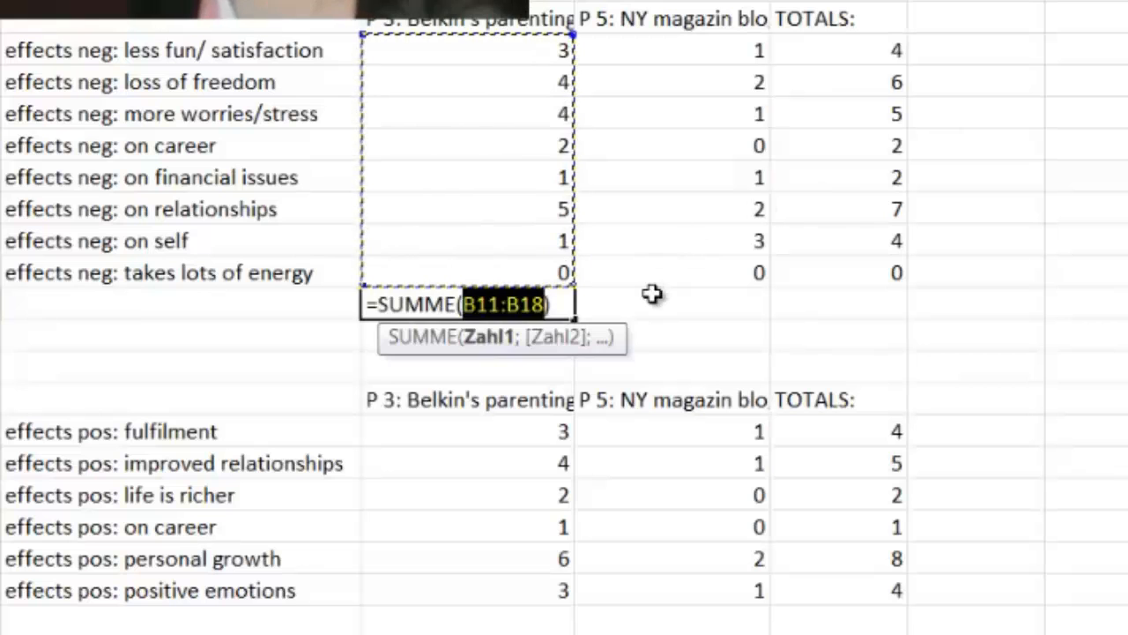
key(Return)
click(734, 299)
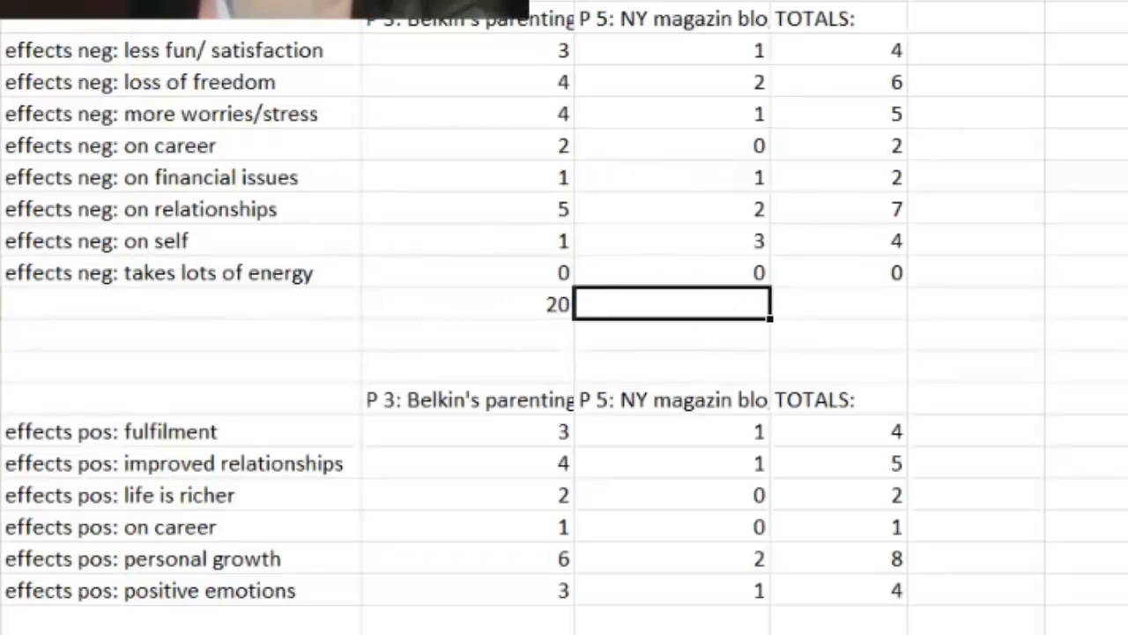
key(alt+shift+0)
key(Return)
click(465, 614)
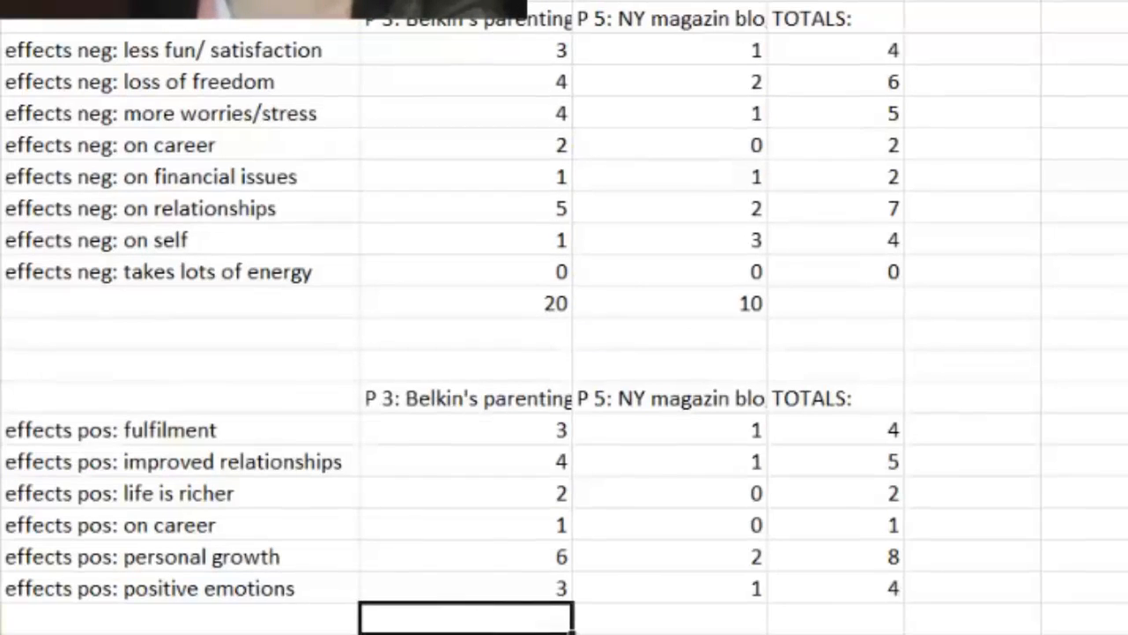
key(alt+shift+0)
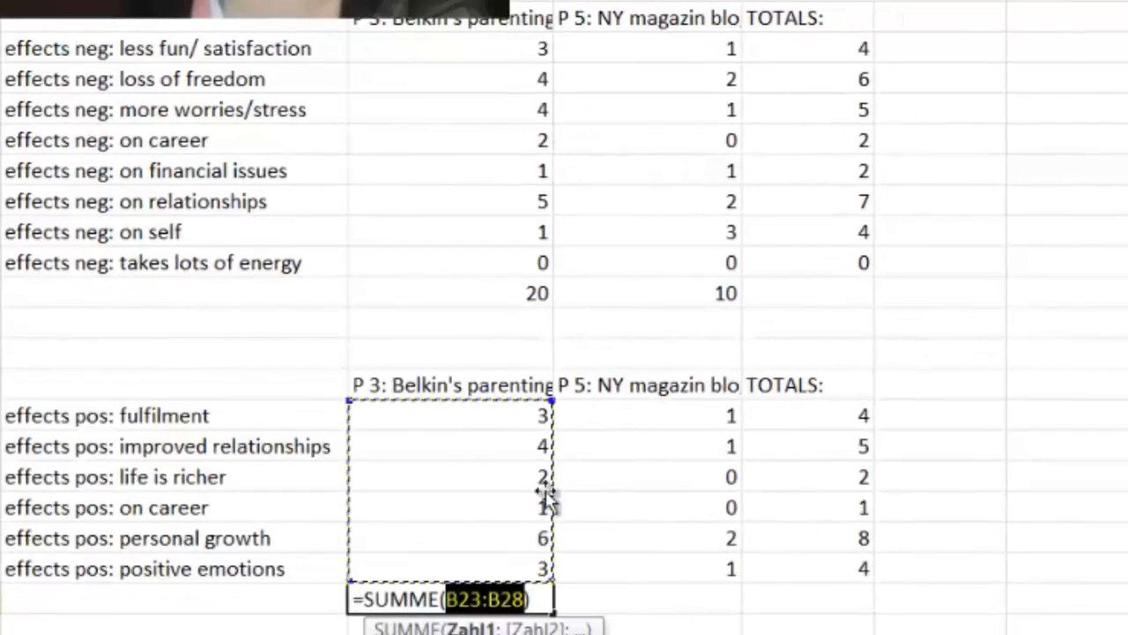
click(652, 597)
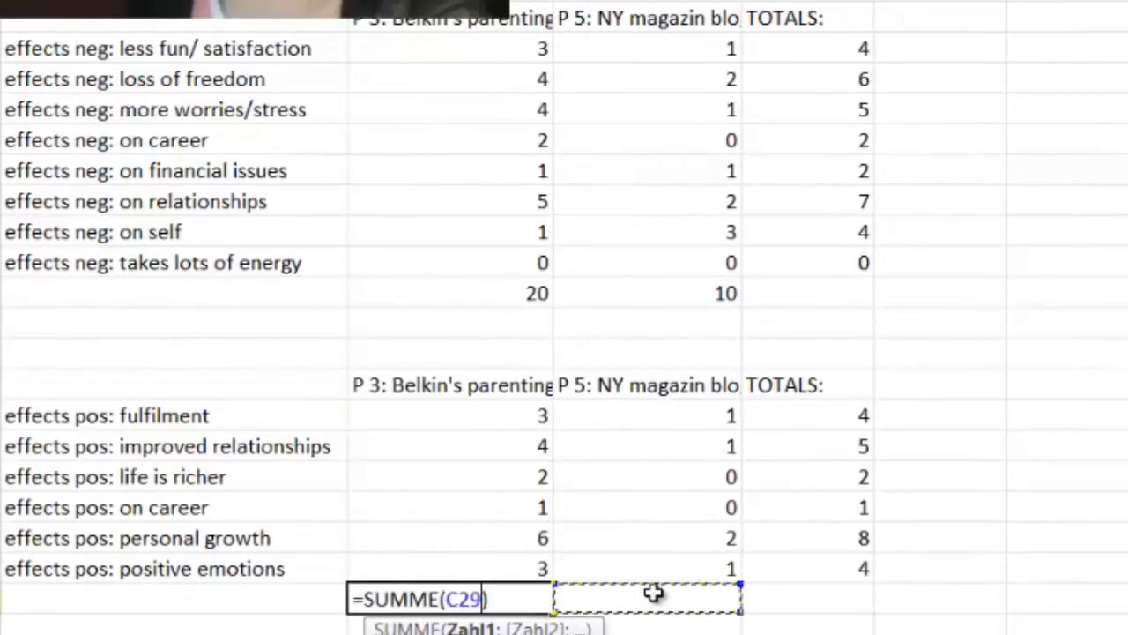
click(910, 630)
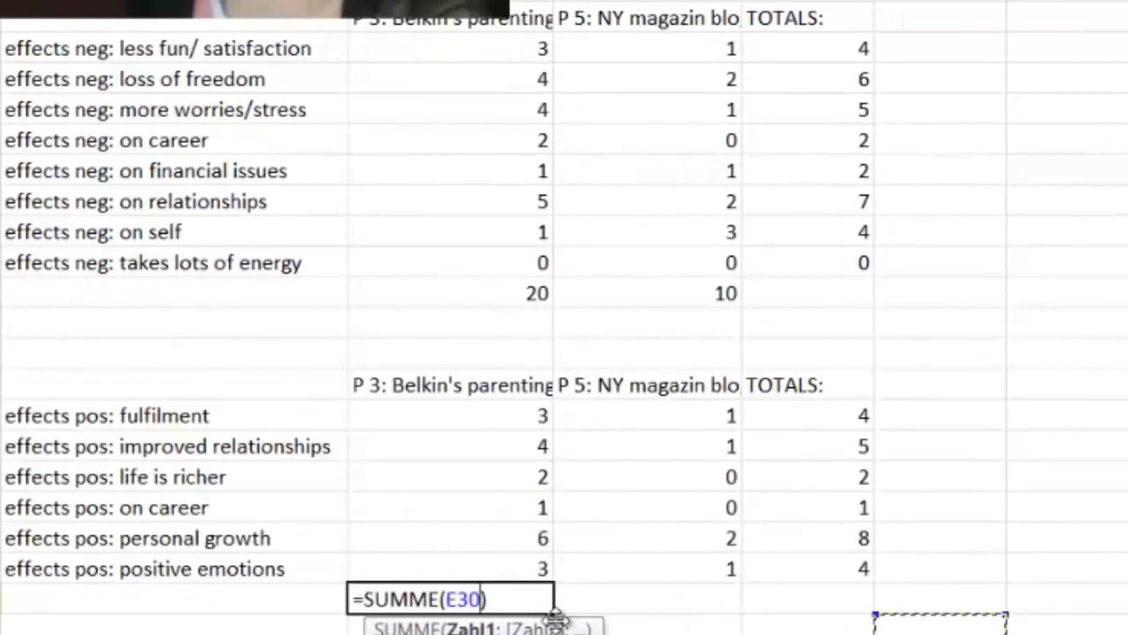
click(518, 598)
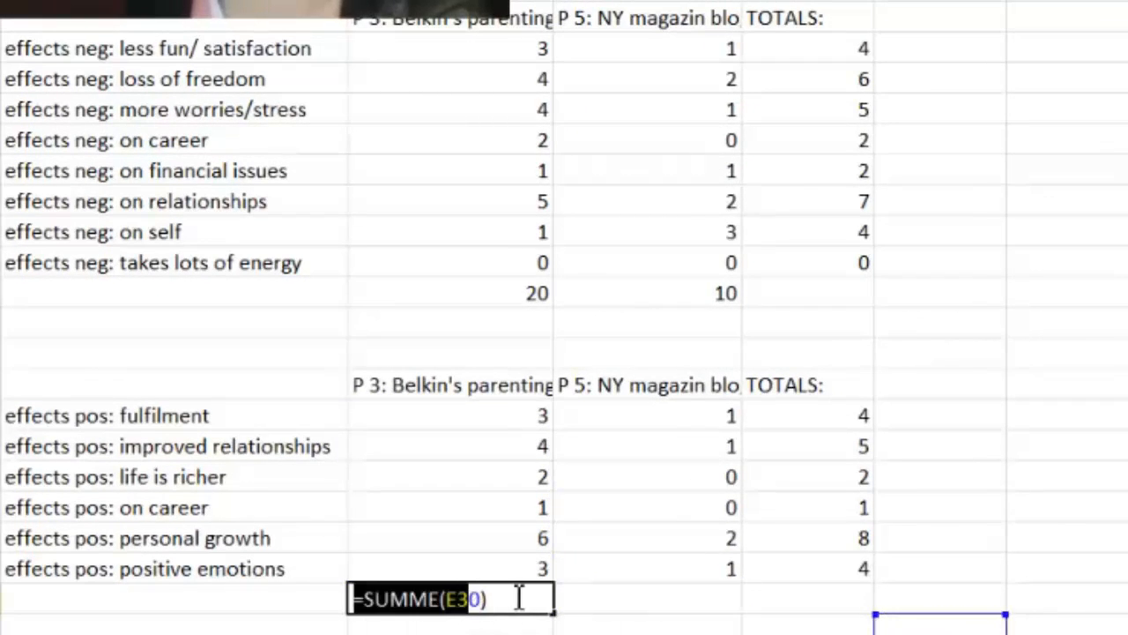
Add AutoSum totals beneath the P 5 and P 3 columns of the positive effects table.
click(623, 608)
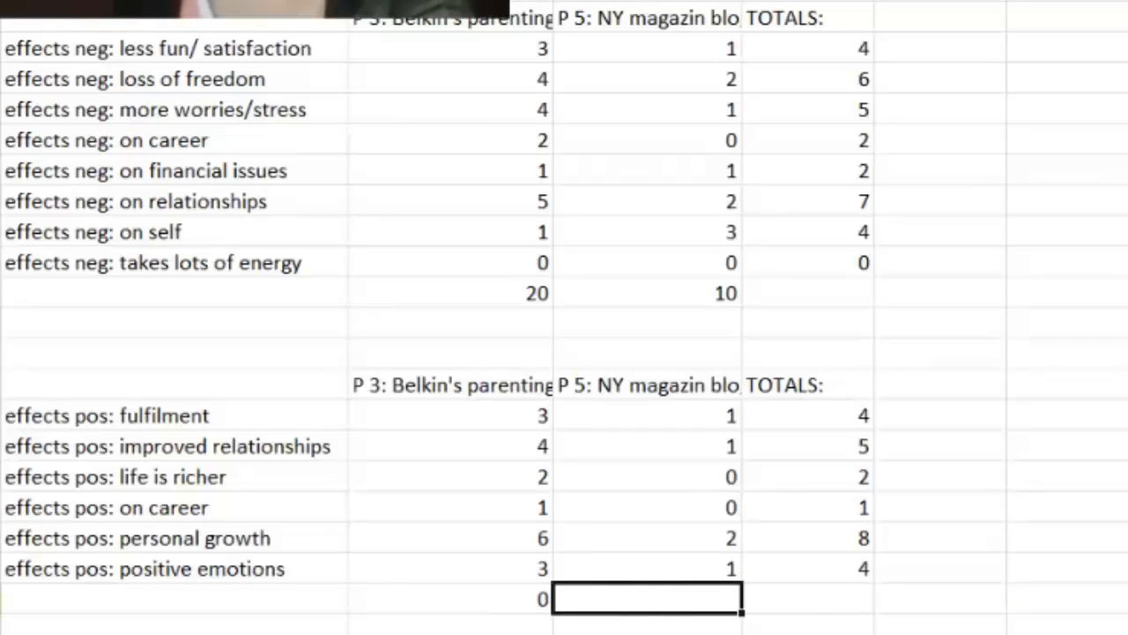
key(alt+equal)
key(Return)
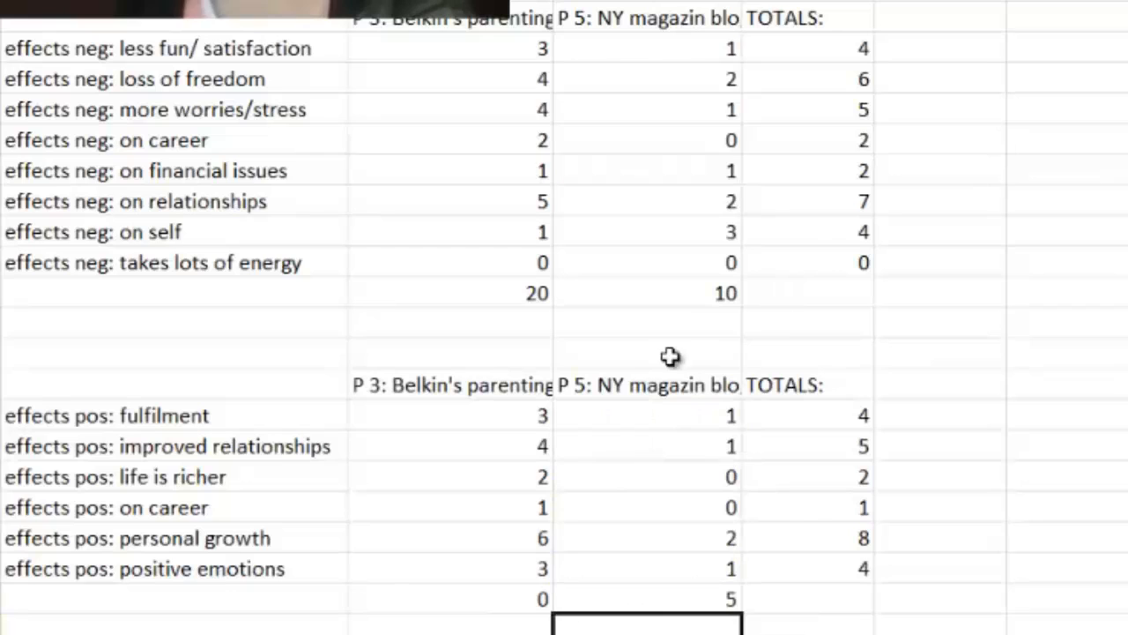
click(432, 603)
key(alt+equal)
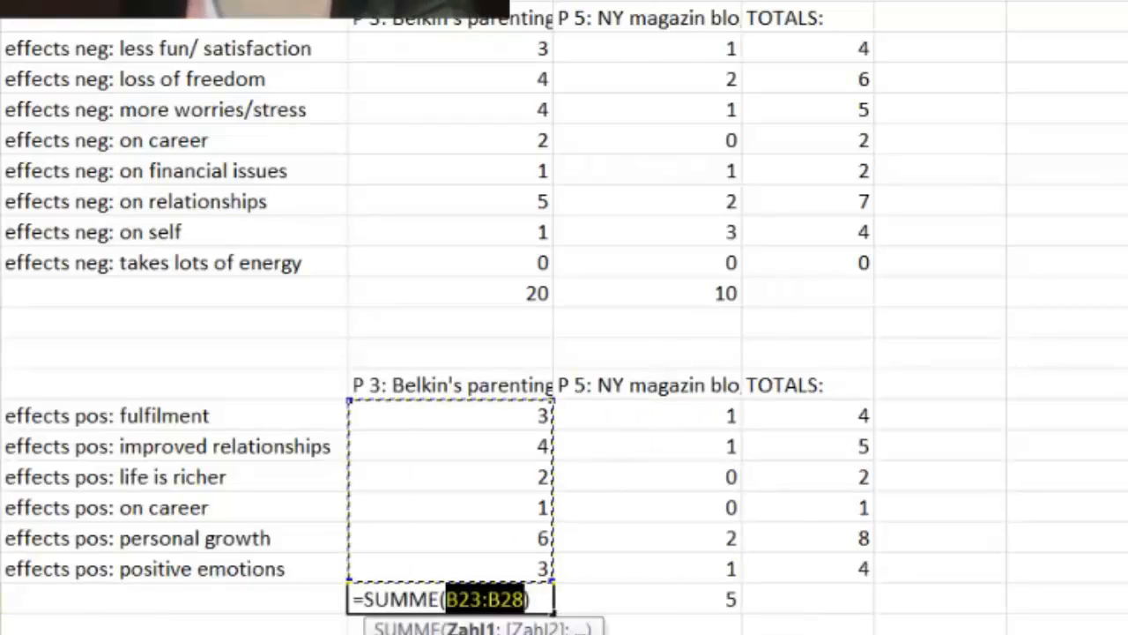
key(Return)
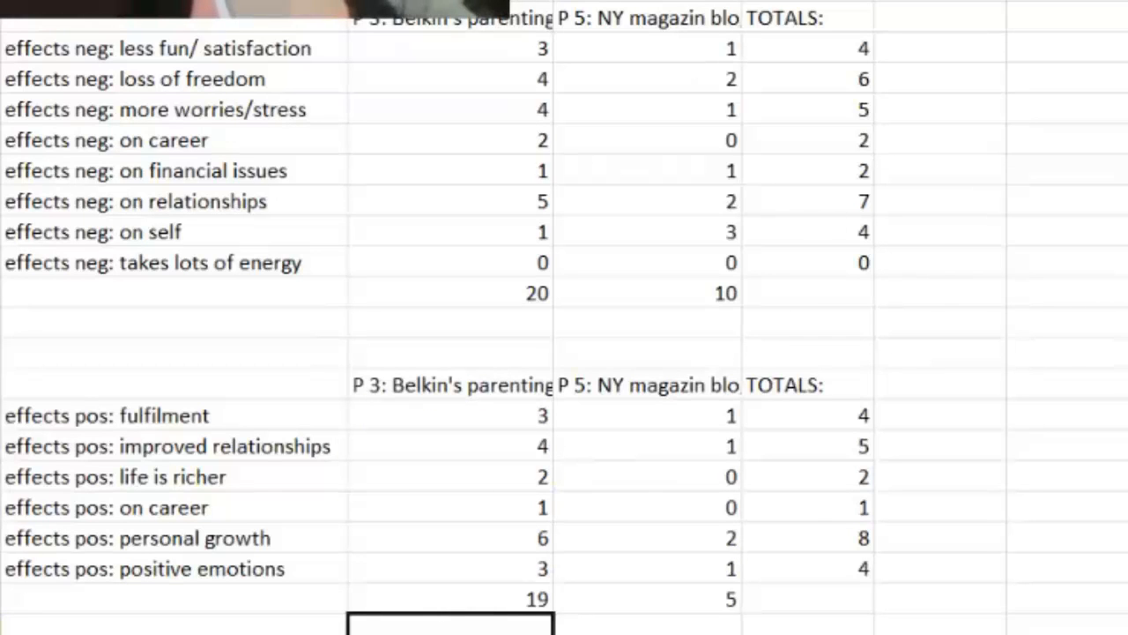
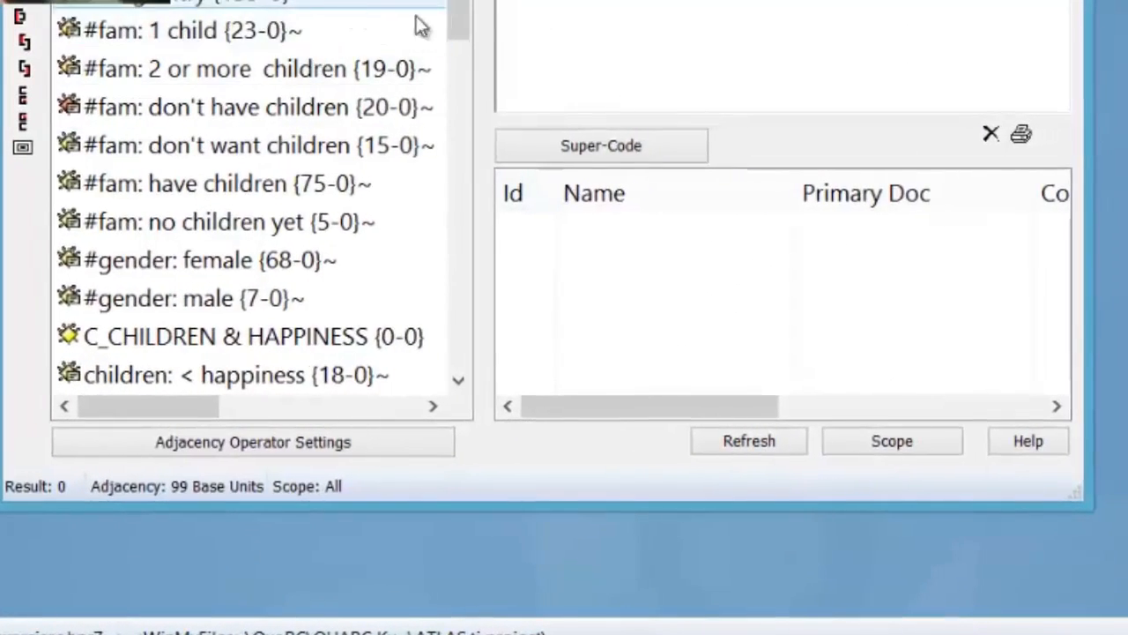
Query the code "effects neg: on relationships" in the ATLAS.ti Query Tool and limit its scope to P 3, Belkin's parenting blog discussion.
drag(458, 20, 466, 113)
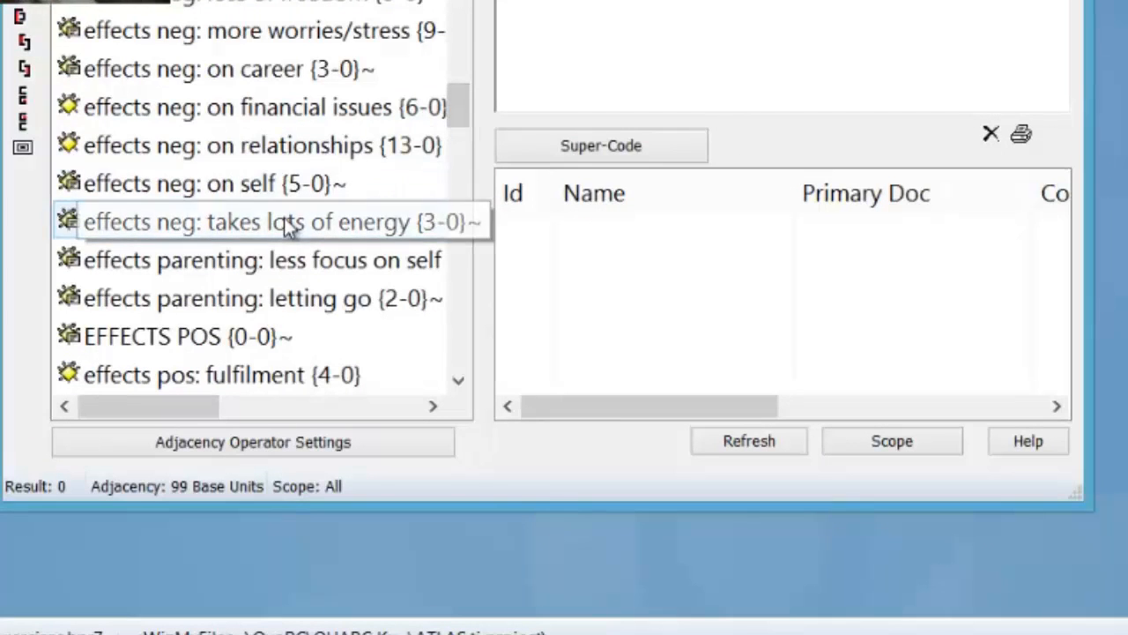
click(308, 151)
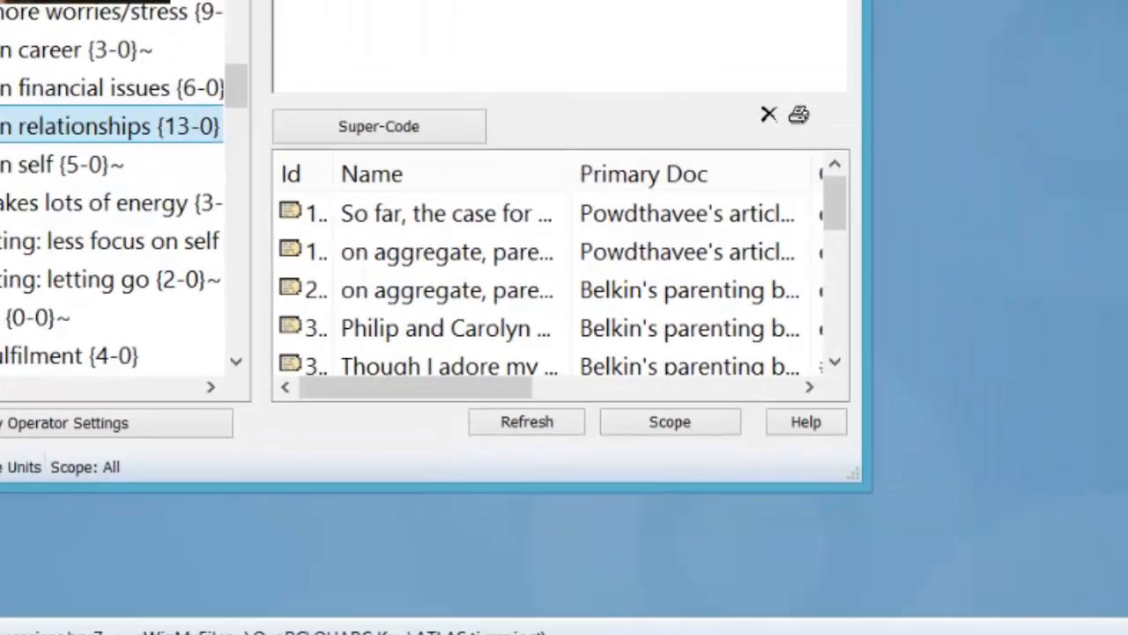
drag(864, 220, 742, 220)
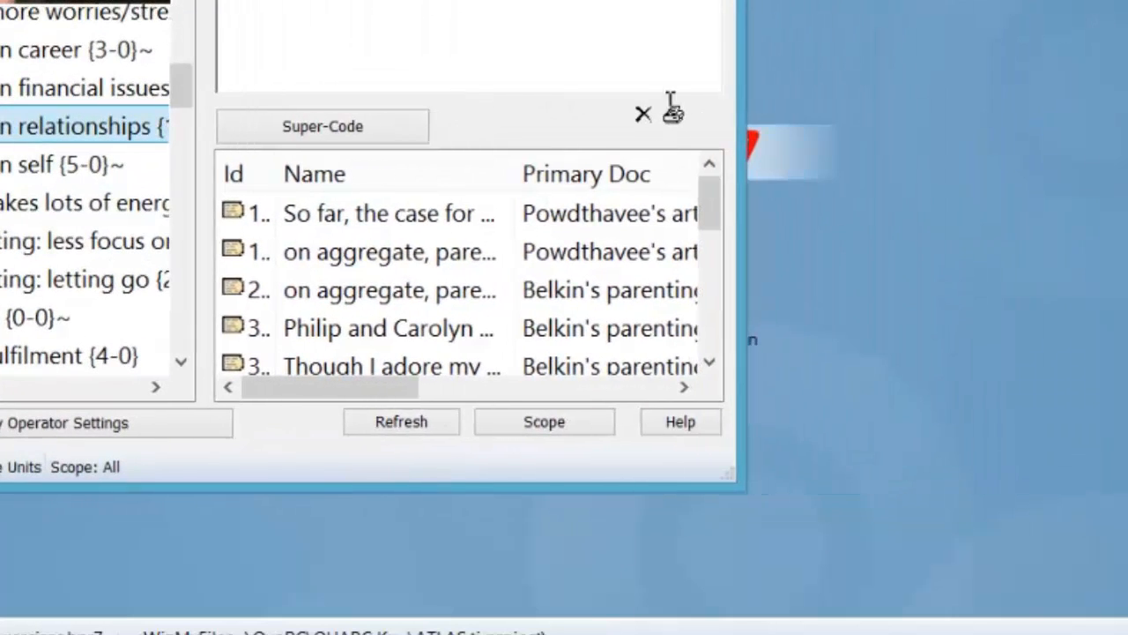
click(558, 422)
drag(273, 15, 947, 45)
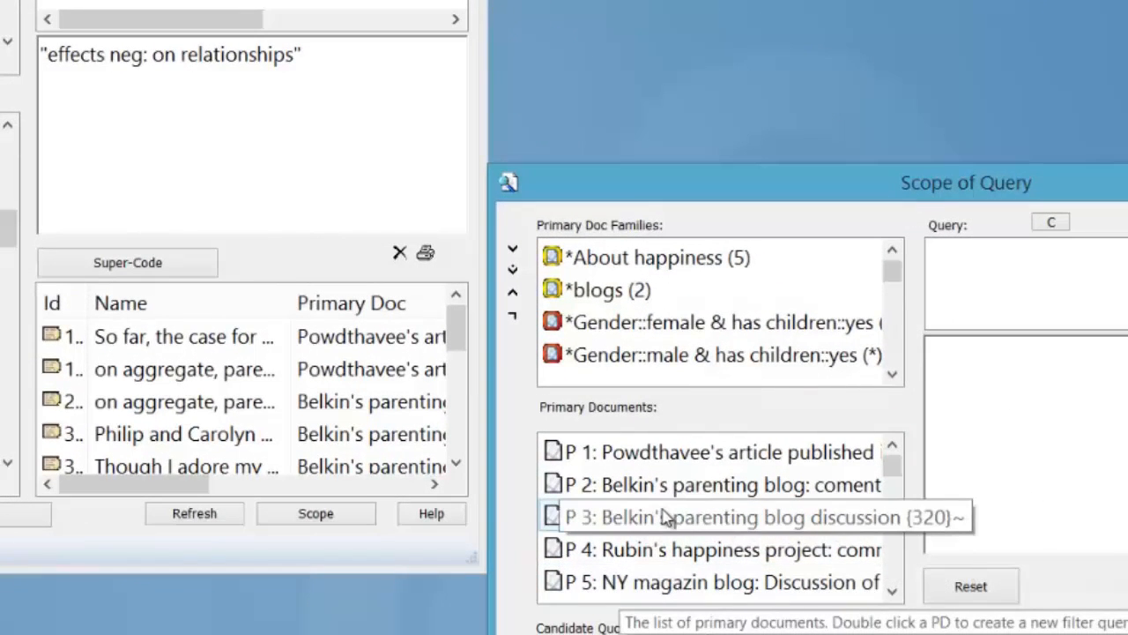
click(660, 519)
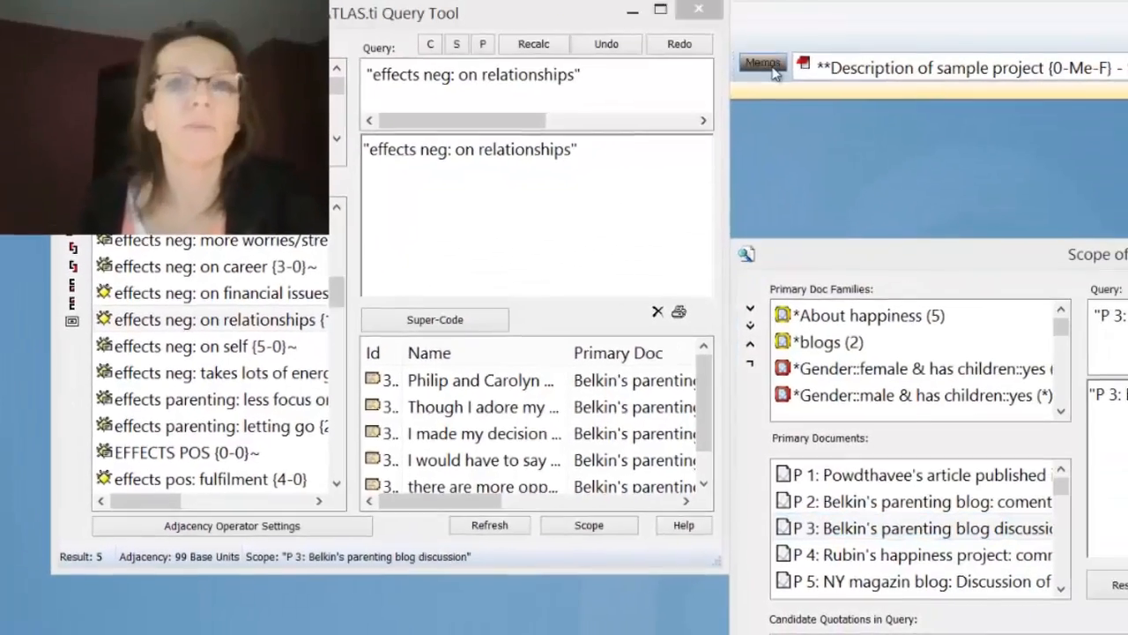
Read the research question in memo RQ3 and close the Memo Manager.
click(775, 71)
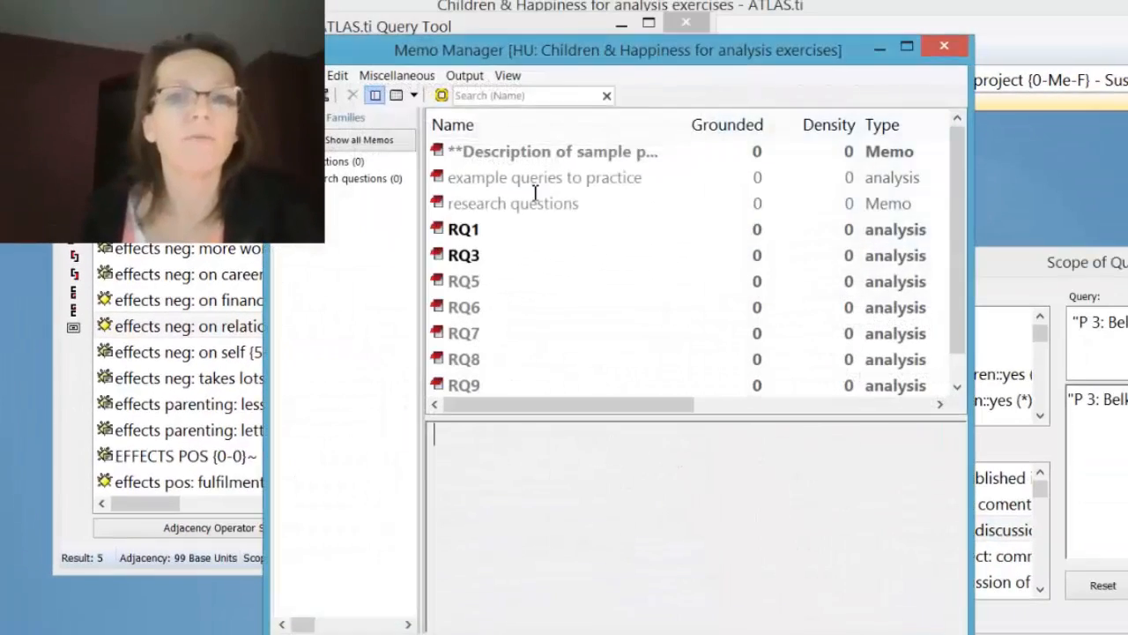
click(464, 261)
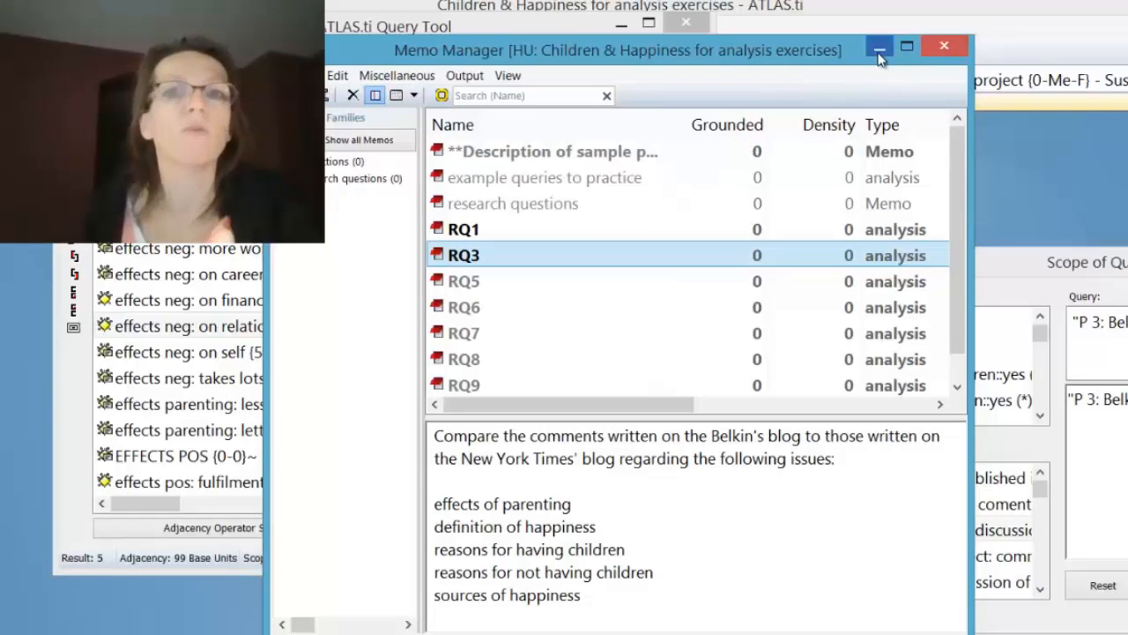
click(955, 45)
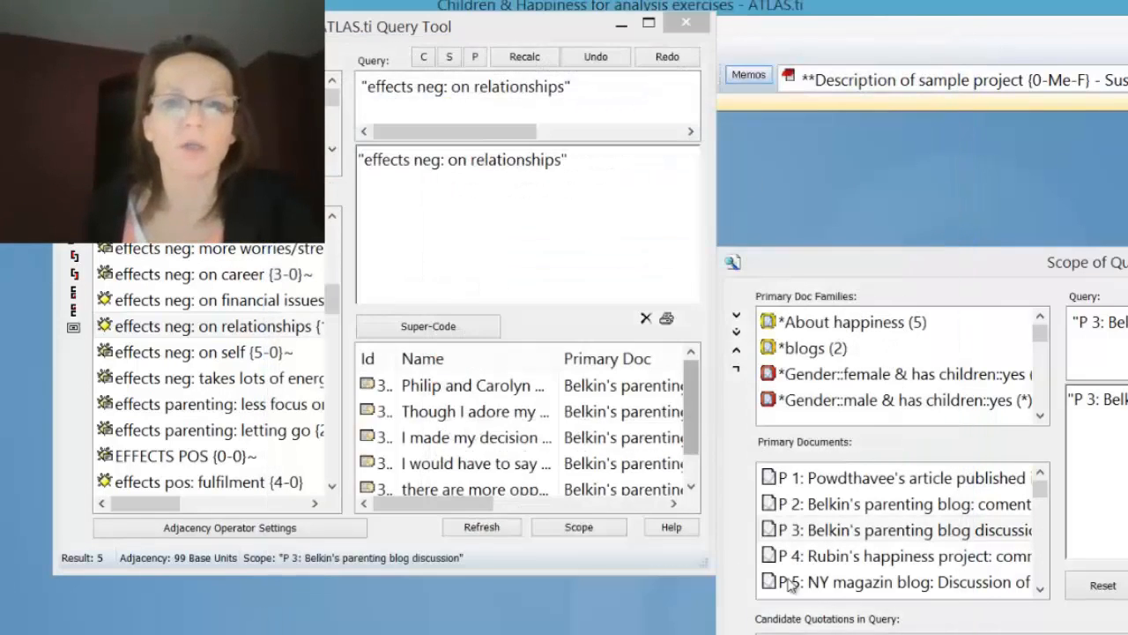
Change the query scope to P 5, the NY magazin blog discussion, and close the scope window and Query Tool after viewing the quotations.
click(828, 581)
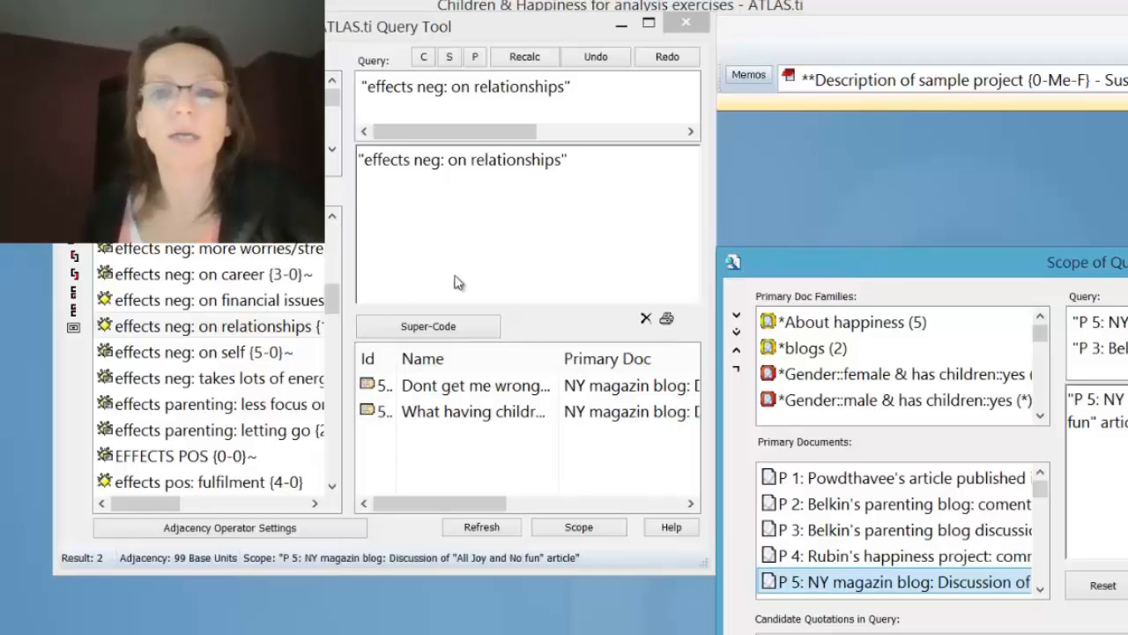
click(579, 526)
click(954, 278)
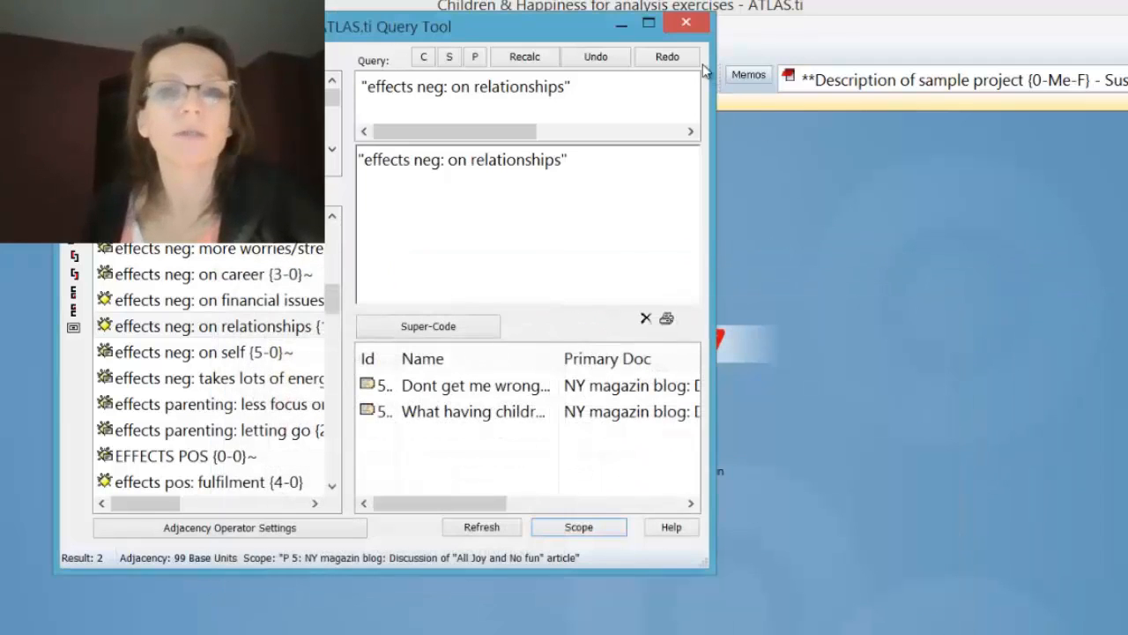
click(701, 24)
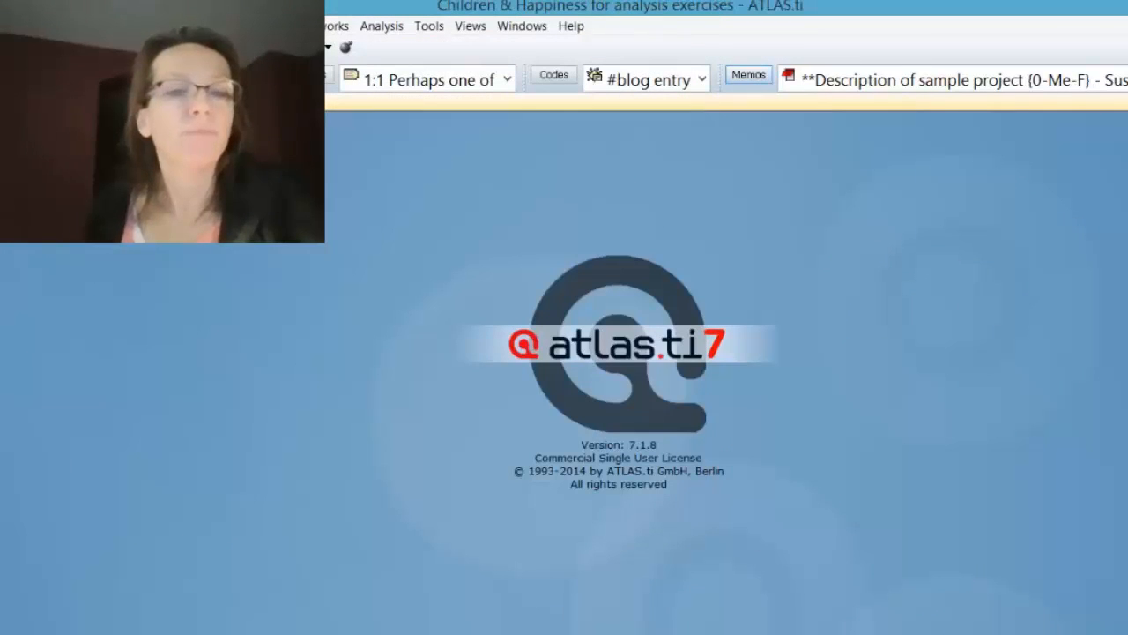
Open the Primary Doc Manager and list the documents in the family "*Gender::female & has children::yes".
click(380, 30)
click(231, 128)
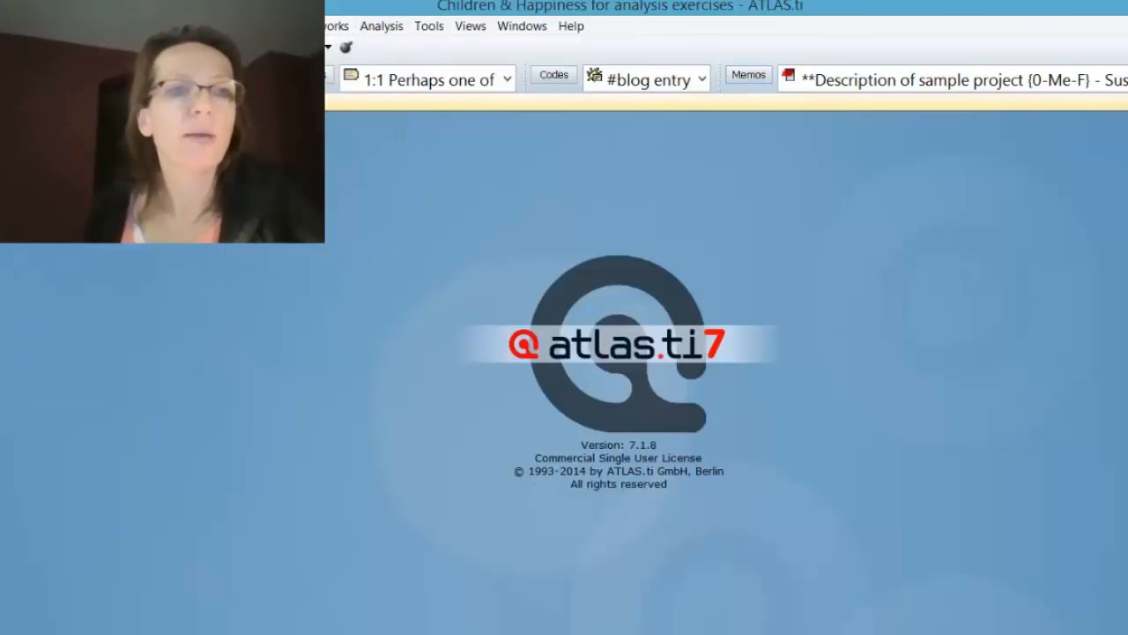
click(36, 75)
drag(234, 132, 366, 52)
click(79, 201)
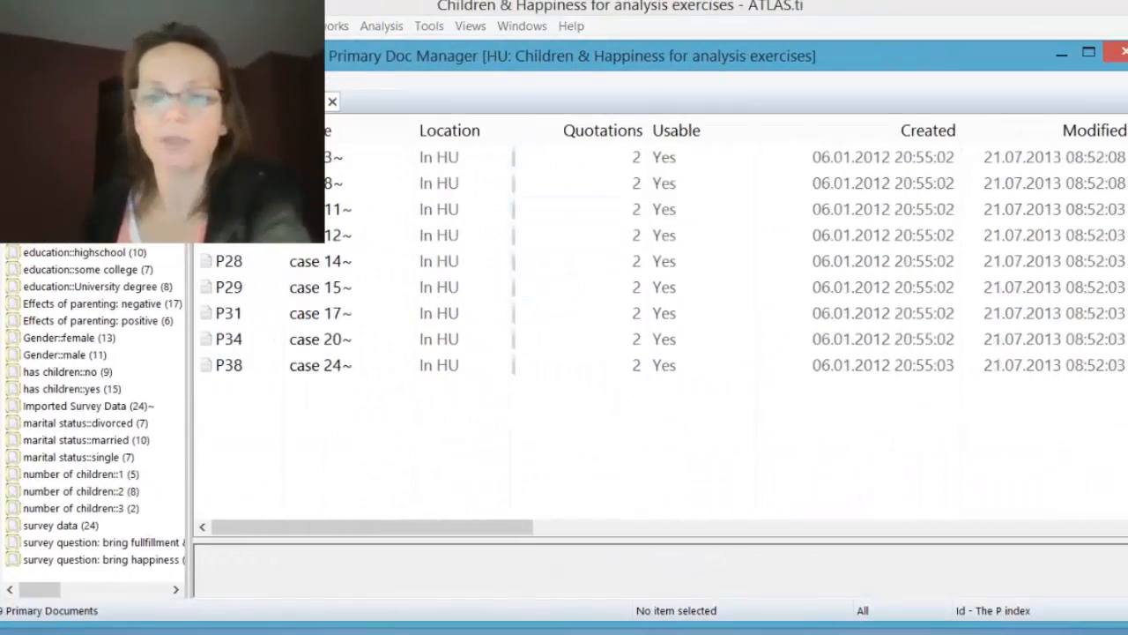
Delete the primary document families "*Gender::male & has children::yes" and "*Gender::female & has children::yes".
click(138, 215)
right_click(138, 215)
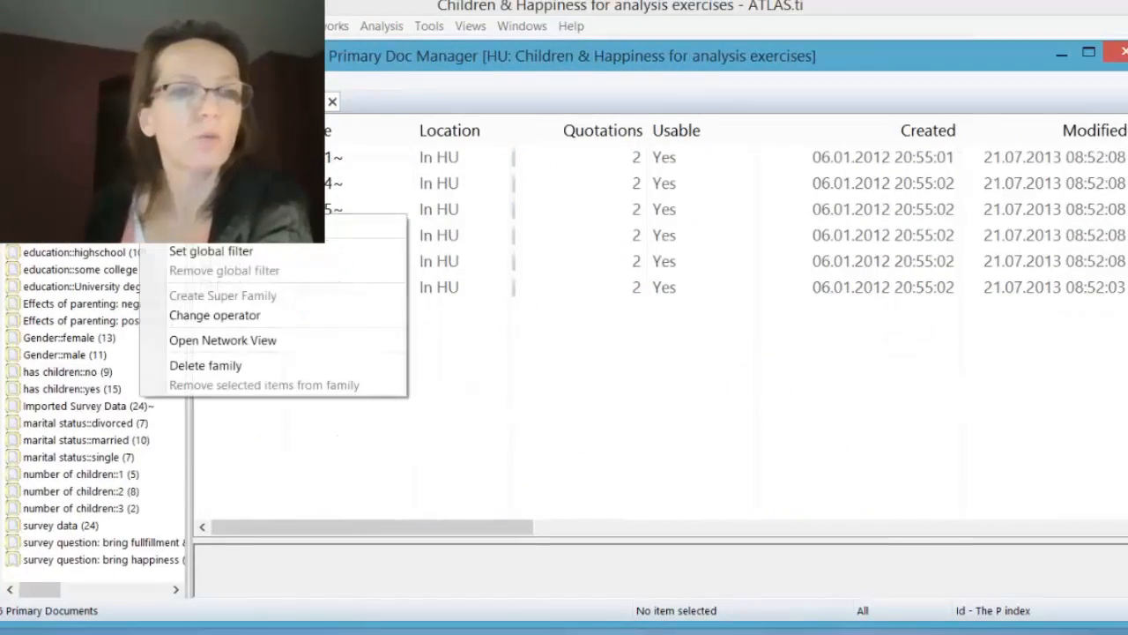
click(216, 366)
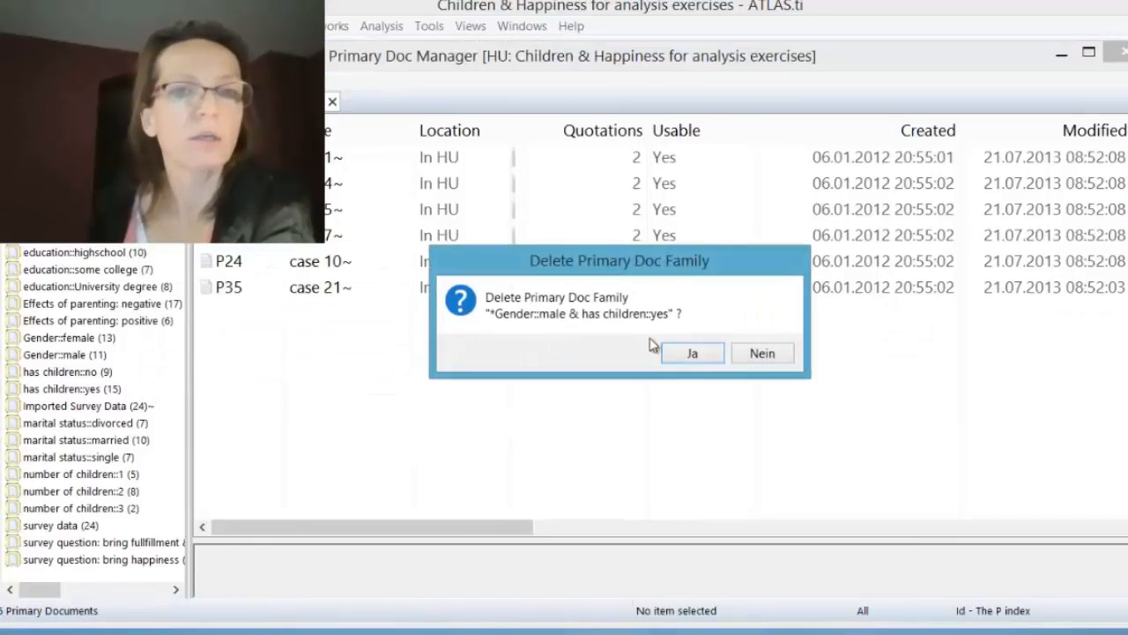
click(673, 352)
click(132, 201)
right_click(132, 201)
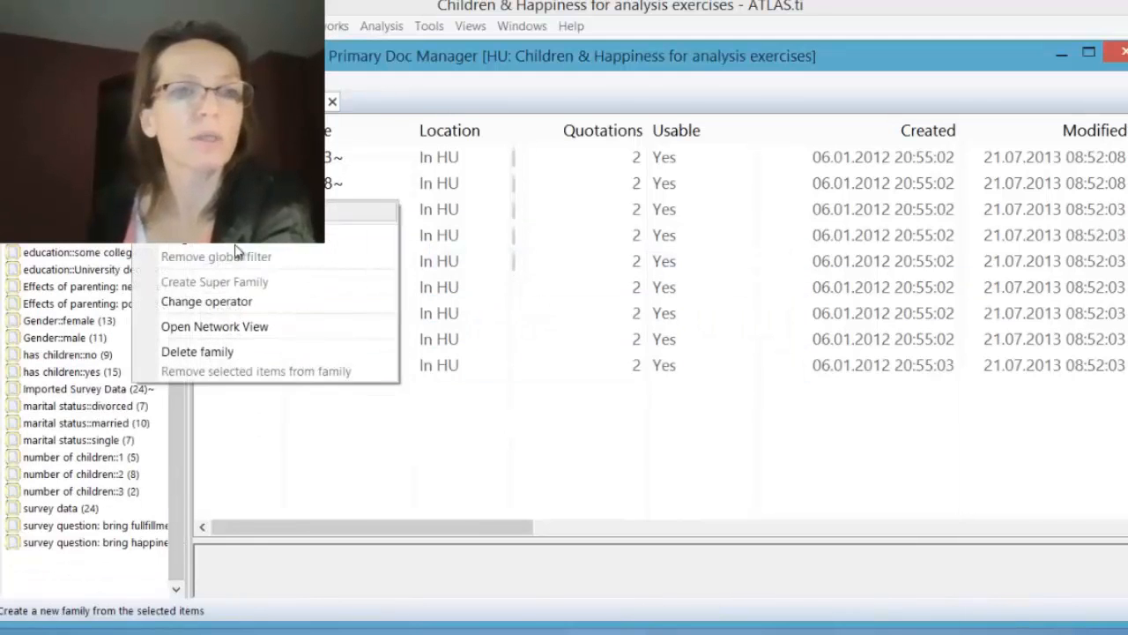
click(302, 355)
click(696, 355)
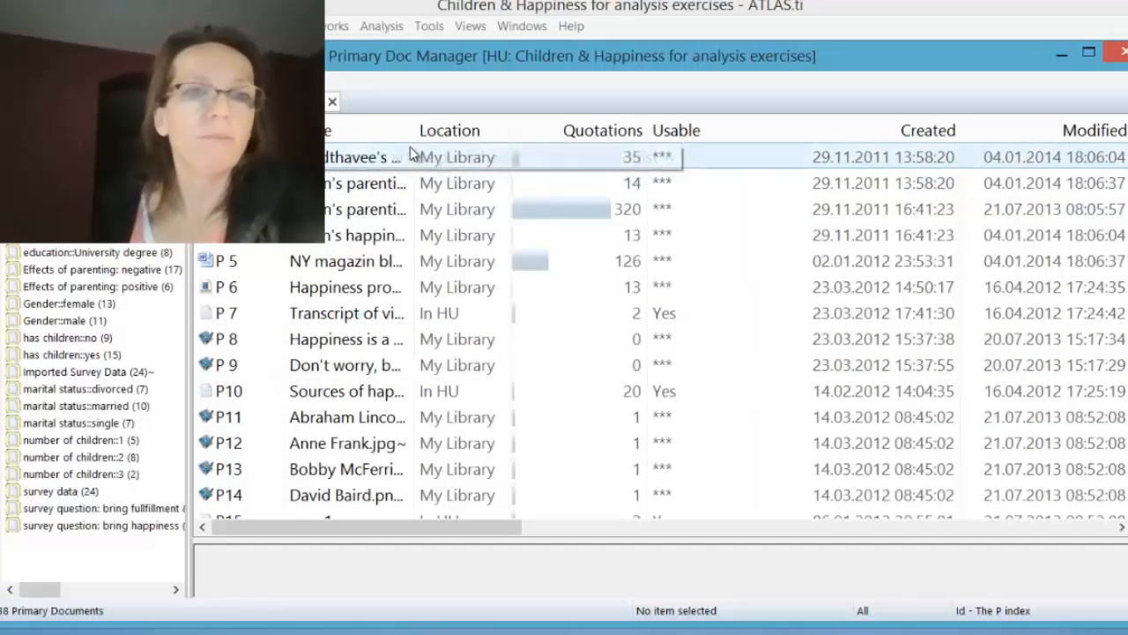
Widen the Name column of the primary document list and look through the entries down to the survey cases.
drag(414, 132, 635, 132)
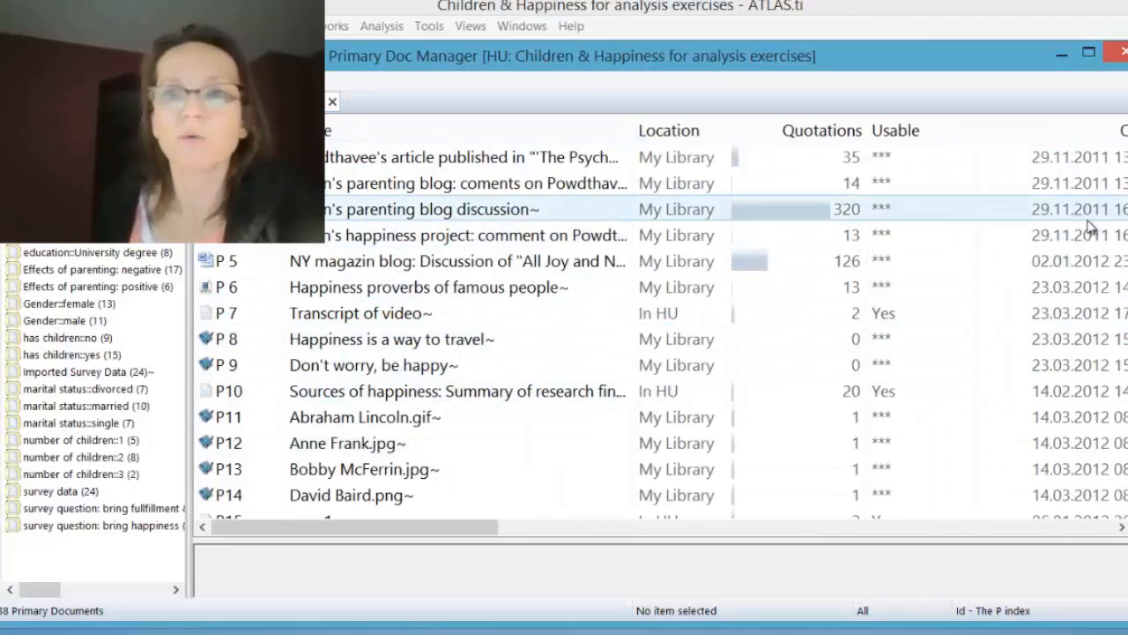
scroll(1092, 227, down, 2)
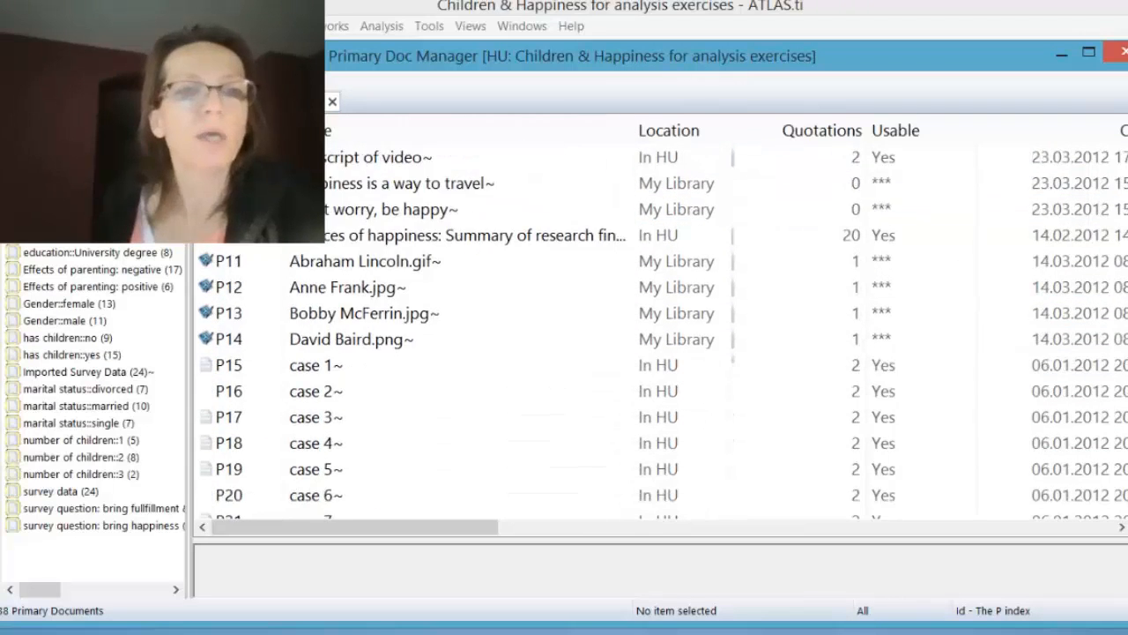
scroll(1097, 326, down, 2)
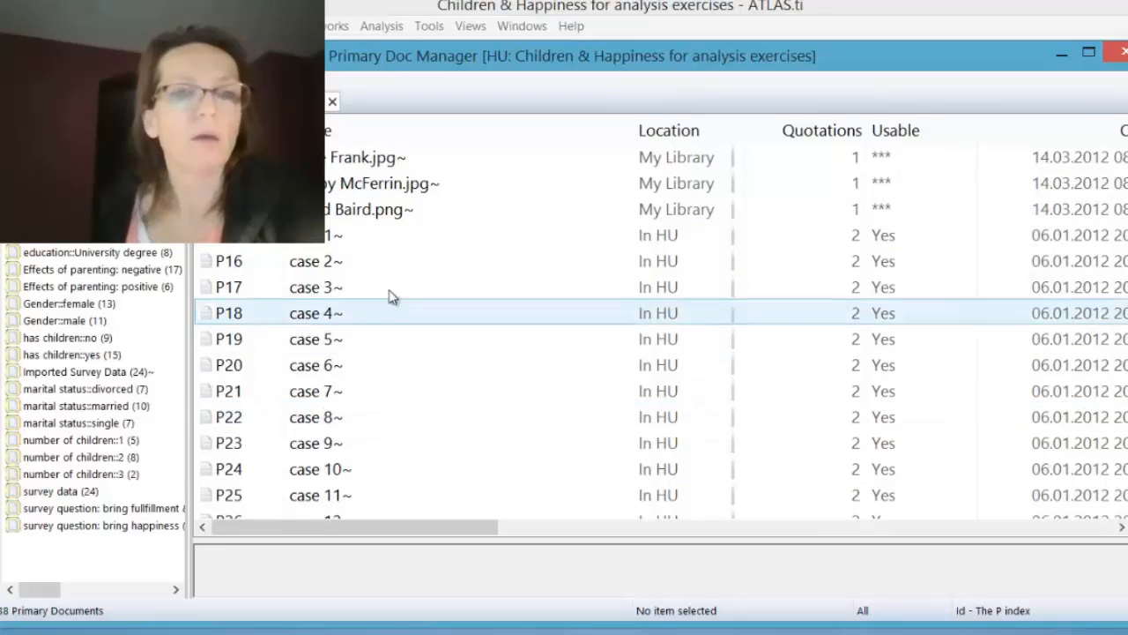
Display survey cases 2, 4 and 5 in turn, highlighting the quotation coded "SQ: Reasons for having children" in case 2.
click(383, 262)
drag(184, 55, 199, 421)
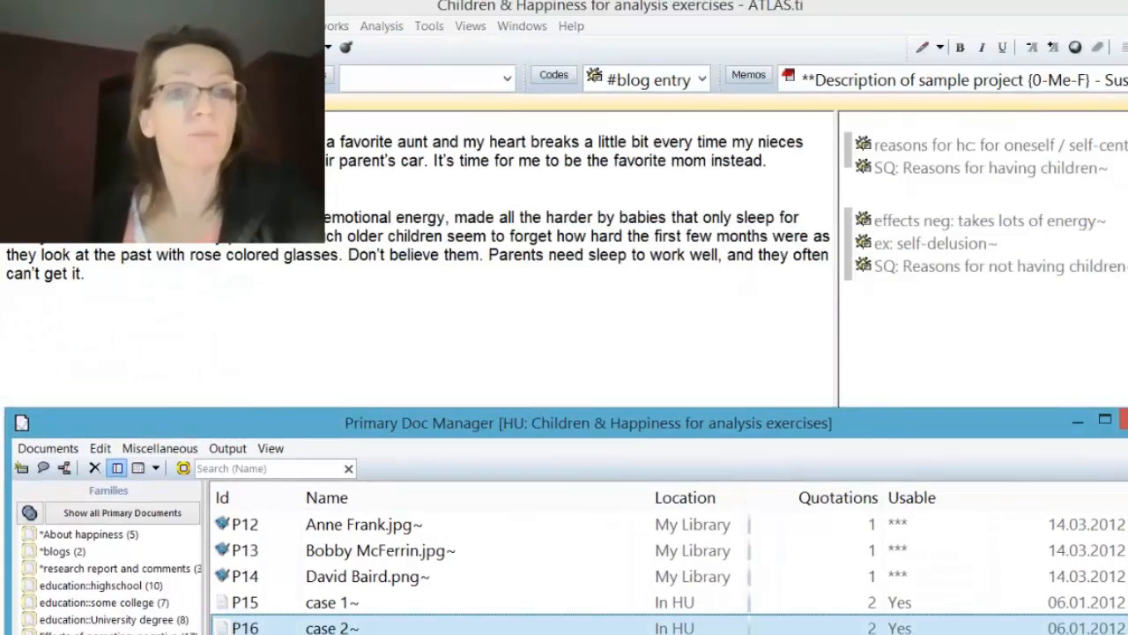
click(264, 77)
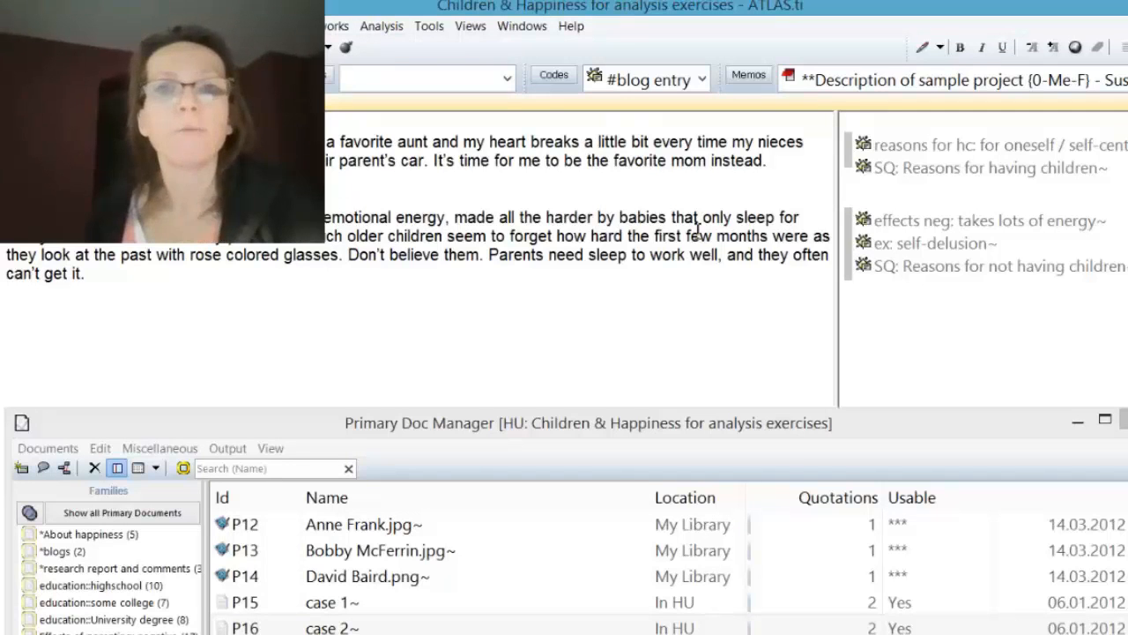
click(881, 169)
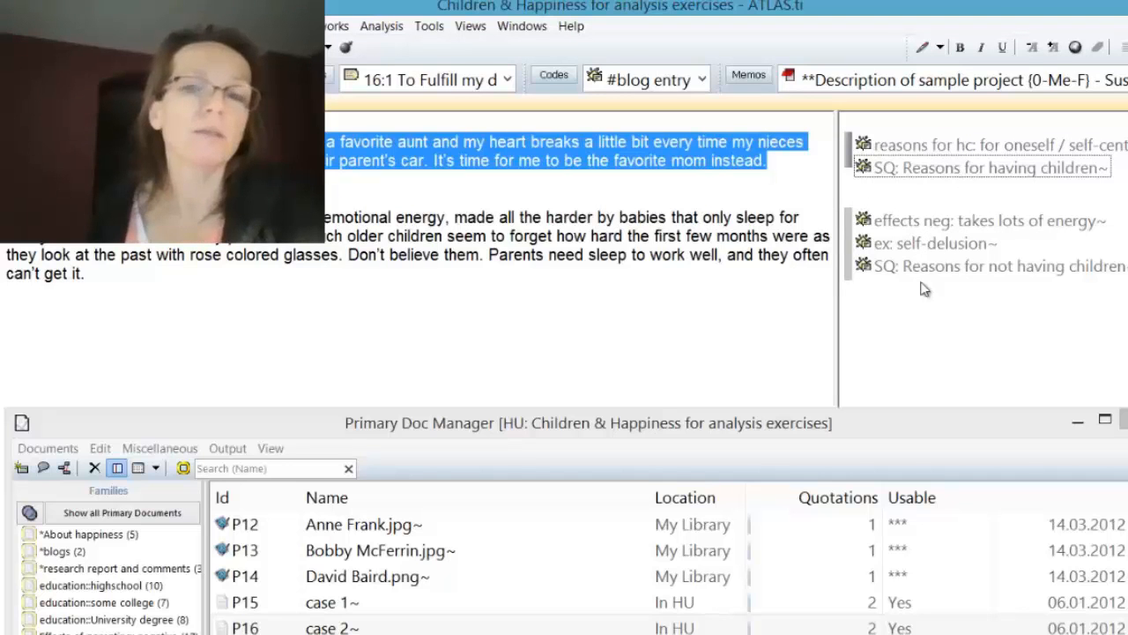
drag(833, 422, 822, 328)
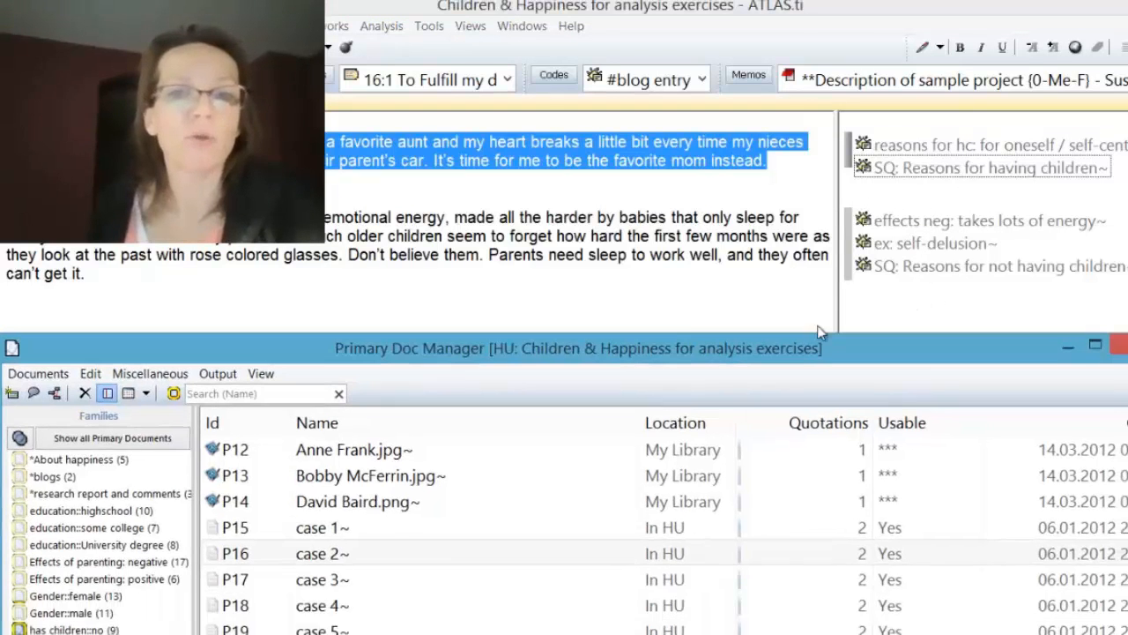
click(427, 592)
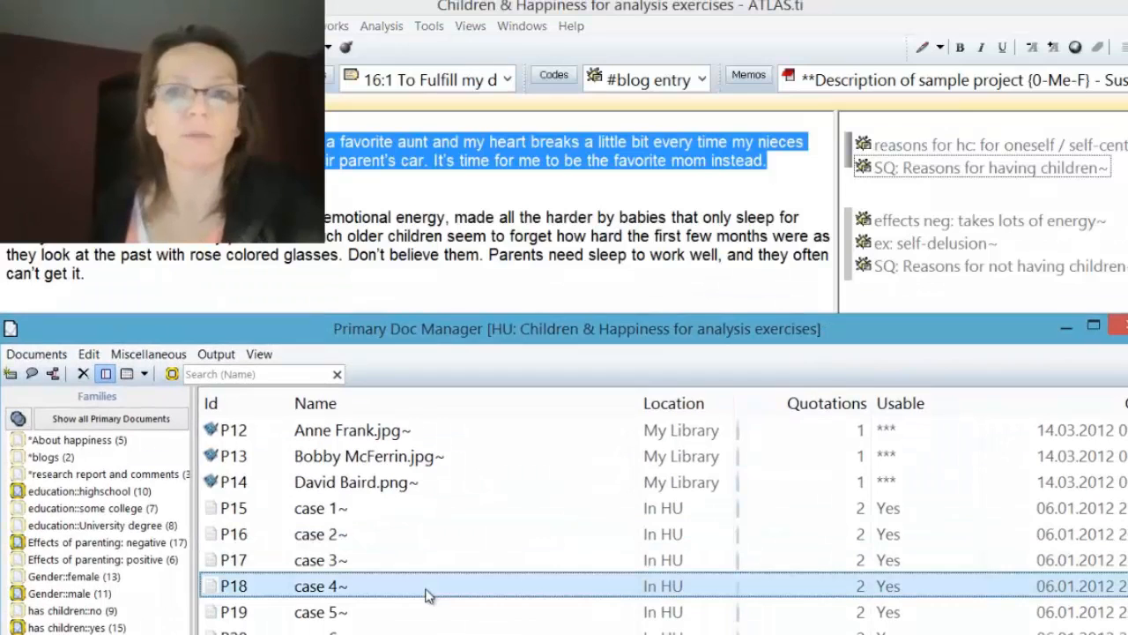
click(425, 612)
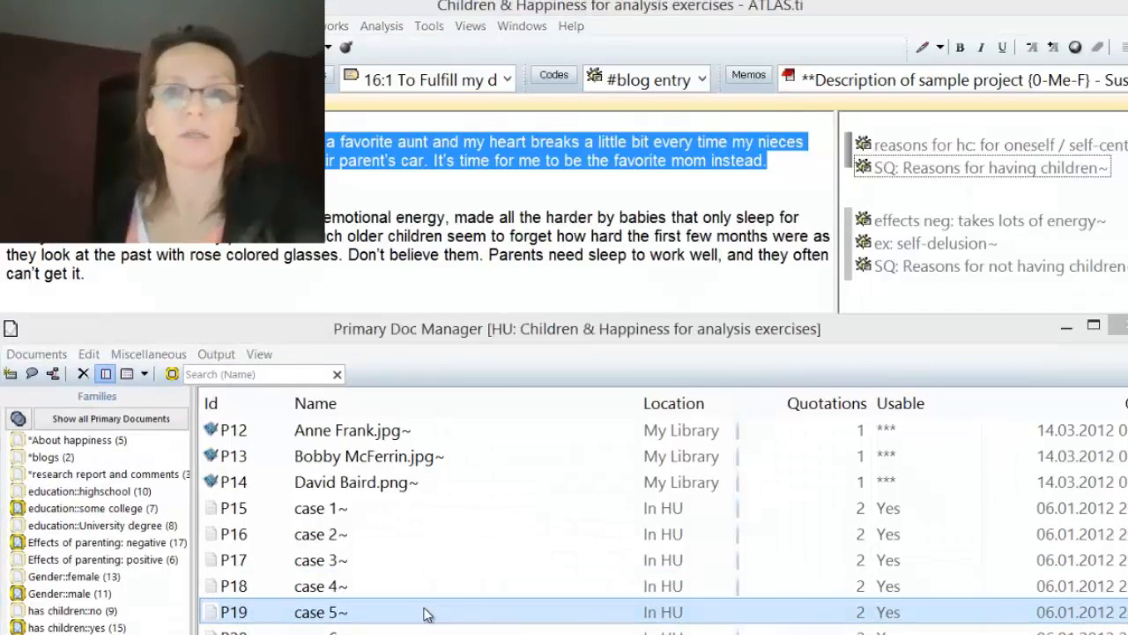
Show the margin codes in their object colors and widen the margin area beside the document text.
right_click(914, 277)
mouse_move(914, 280)
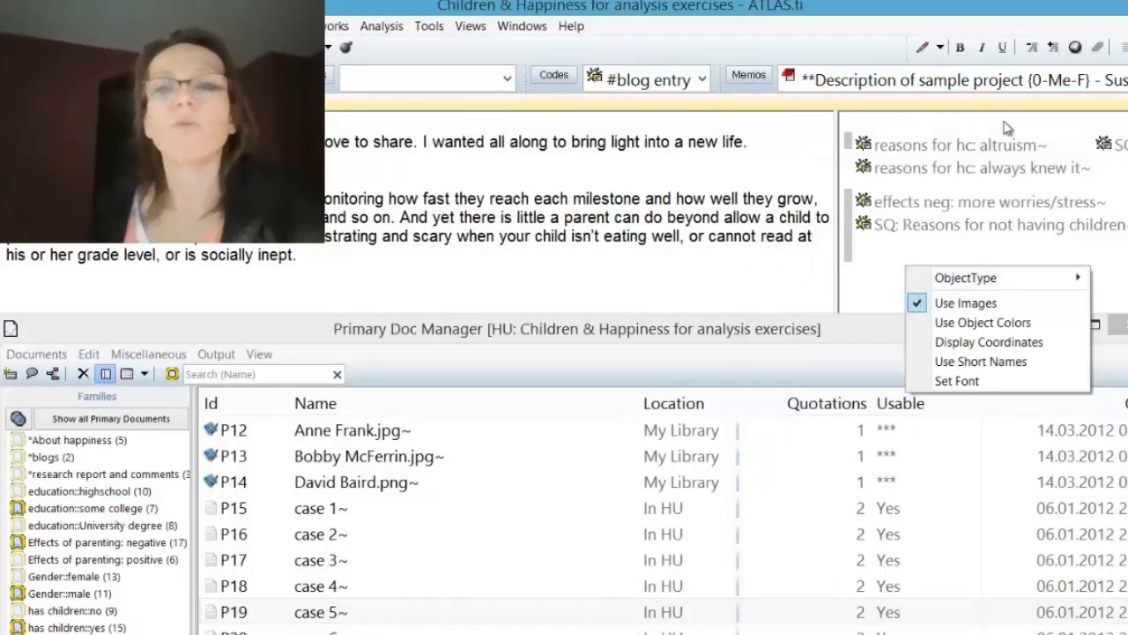
click(922, 122)
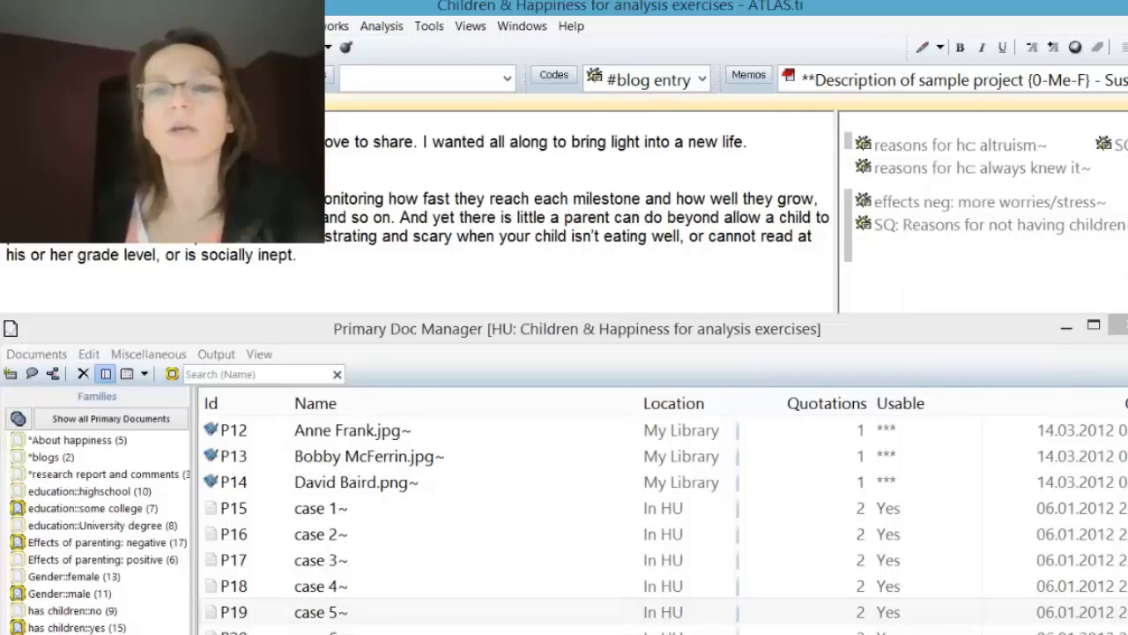
right_click(957, 255)
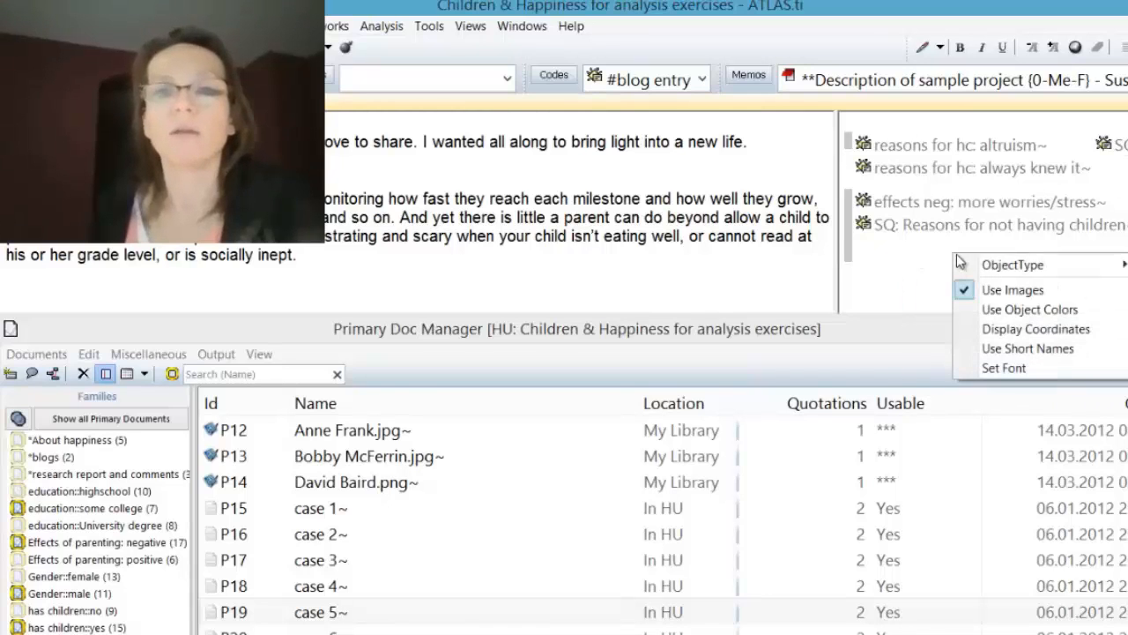
click(1029, 309)
drag(835, 285, 701, 267)
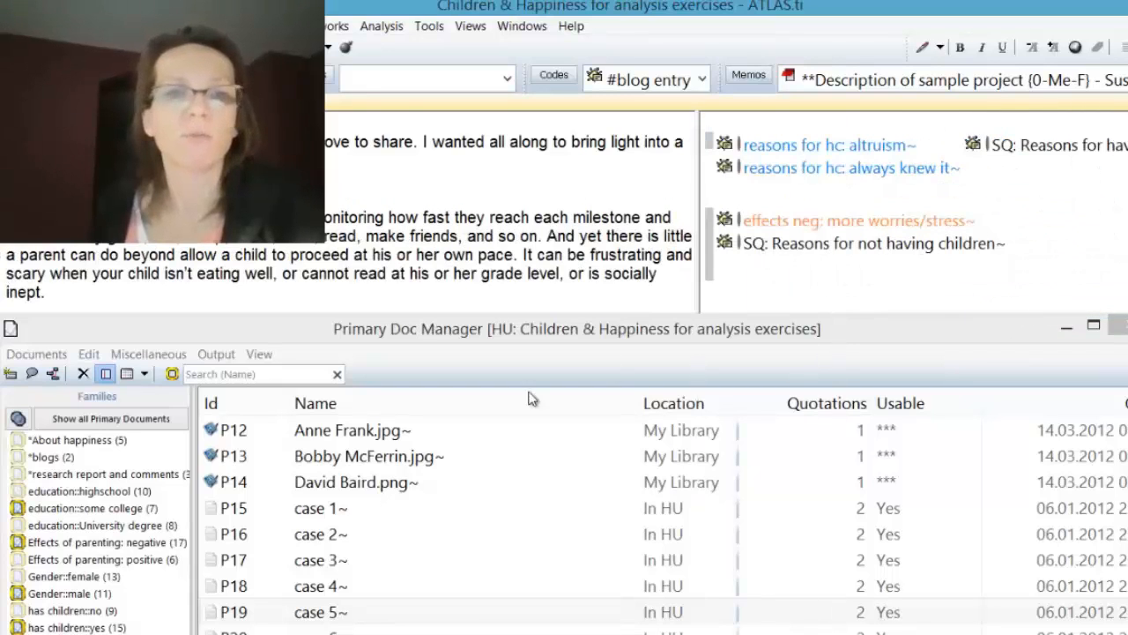
Display survey case 6 and examine which document families it belongs to, including education, gender and has children.
click(595, 533)
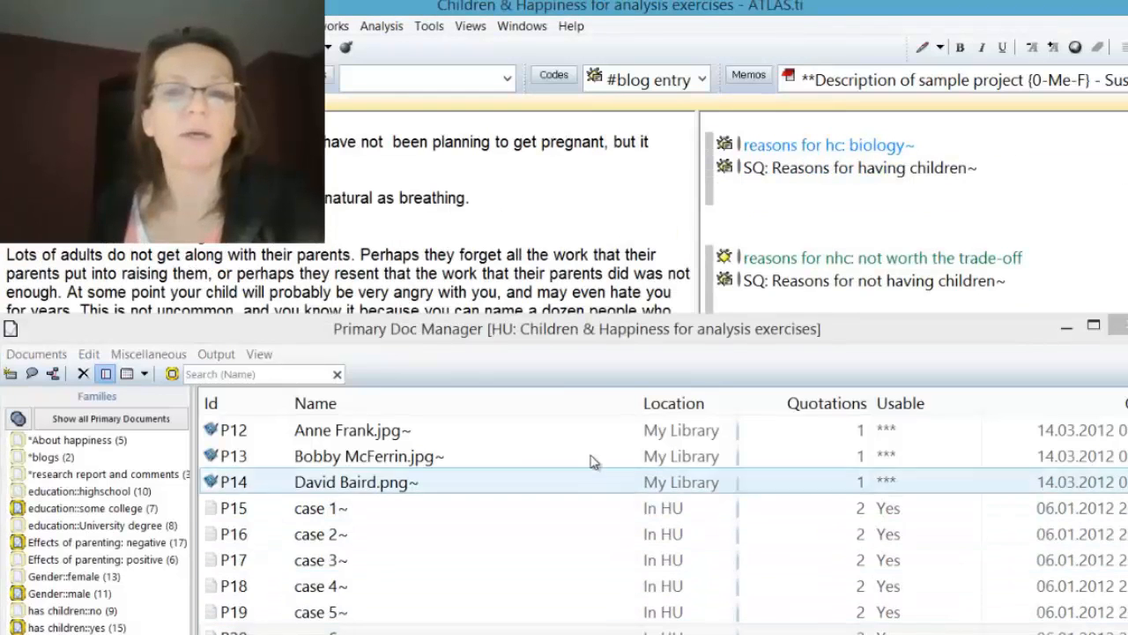
click(619, 344)
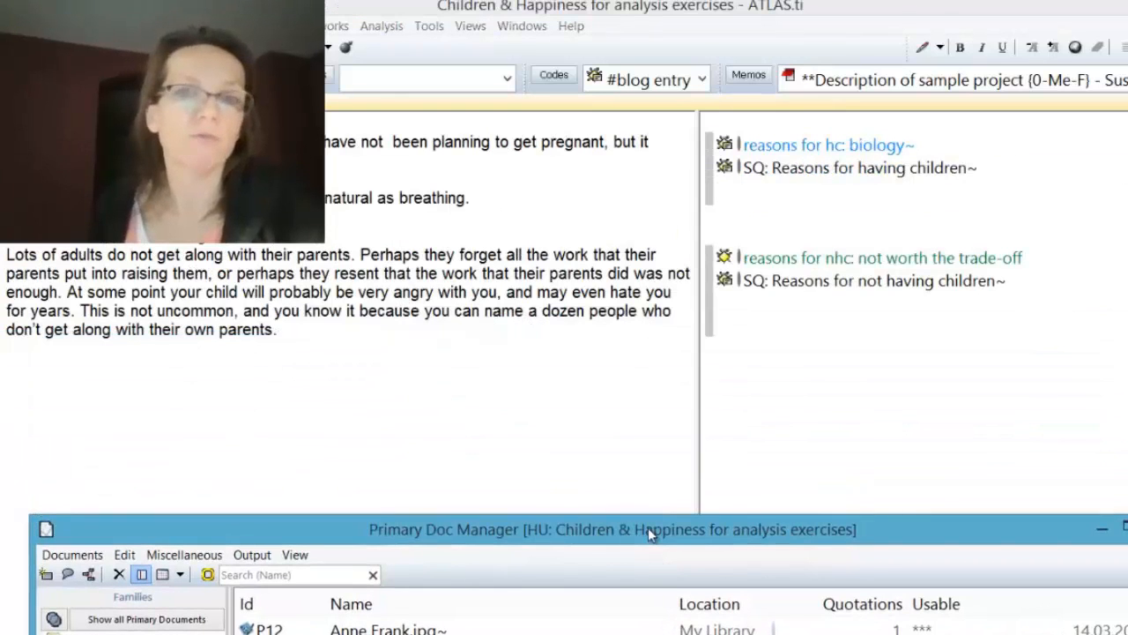
drag(648, 527, 685, 83)
click(406, 395)
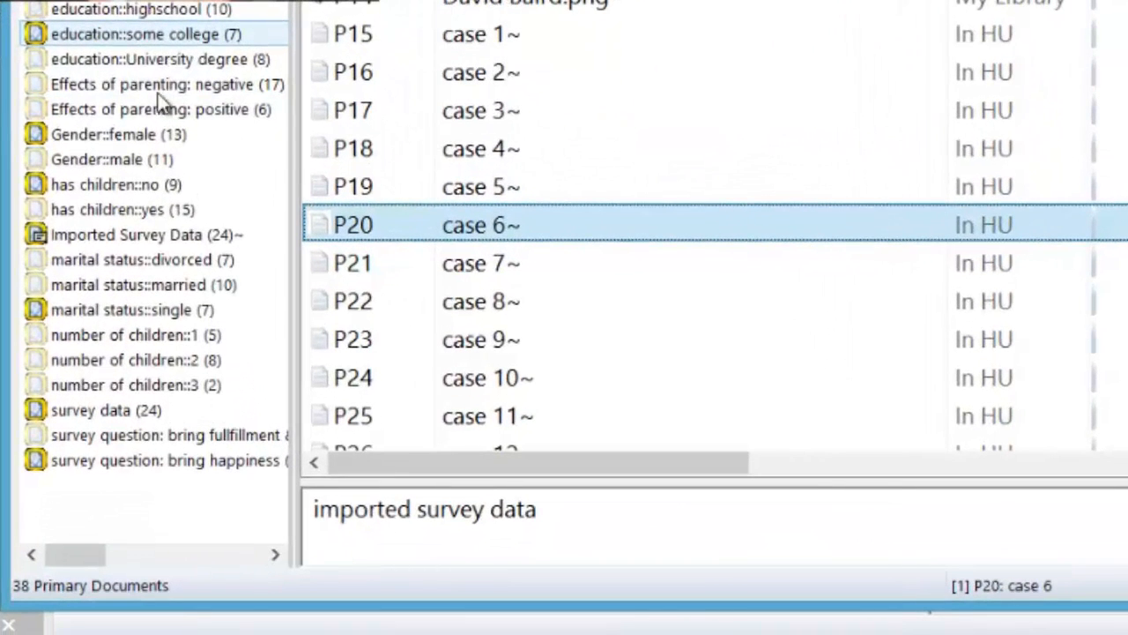
click(169, 134)
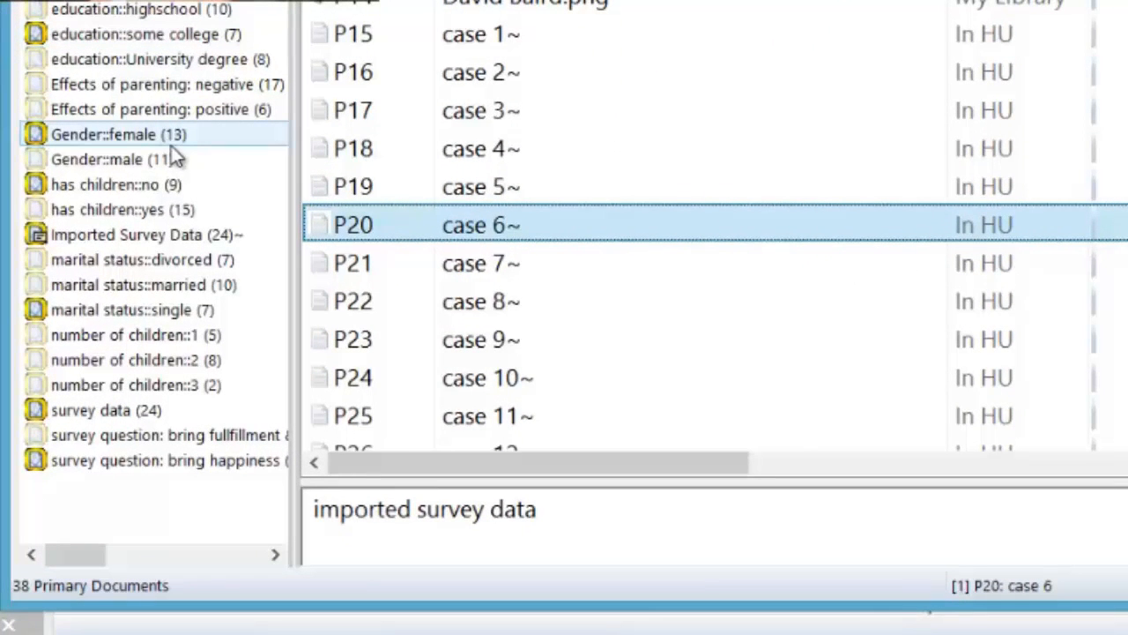
click(199, 185)
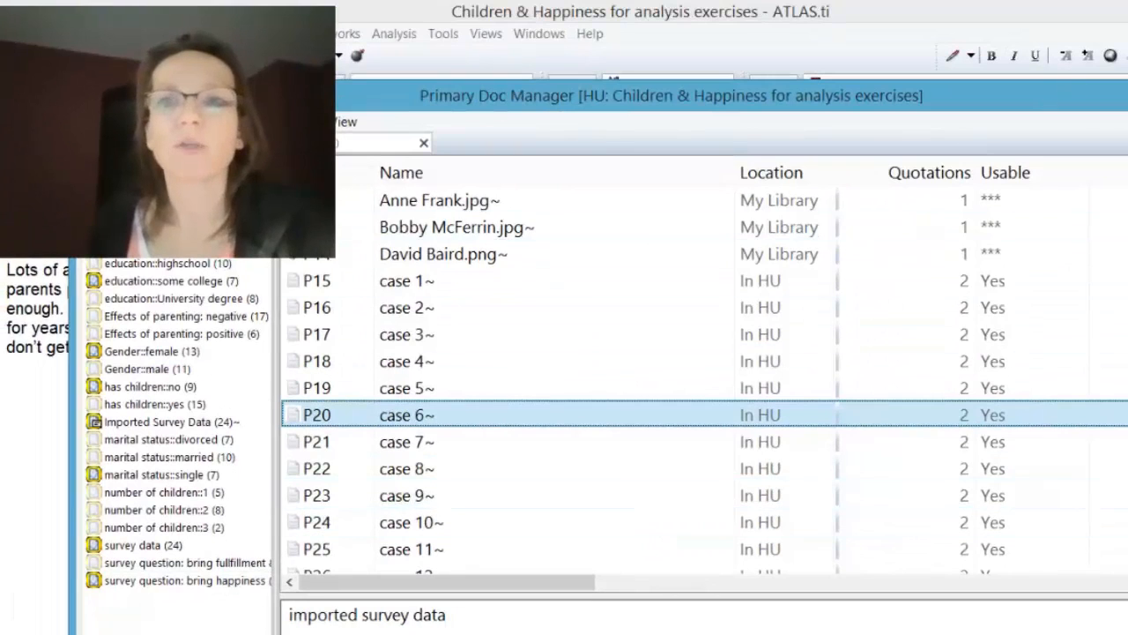
Open the Codes-Primary Documents Table and widen the name column of the primary document families.
click(35, 299)
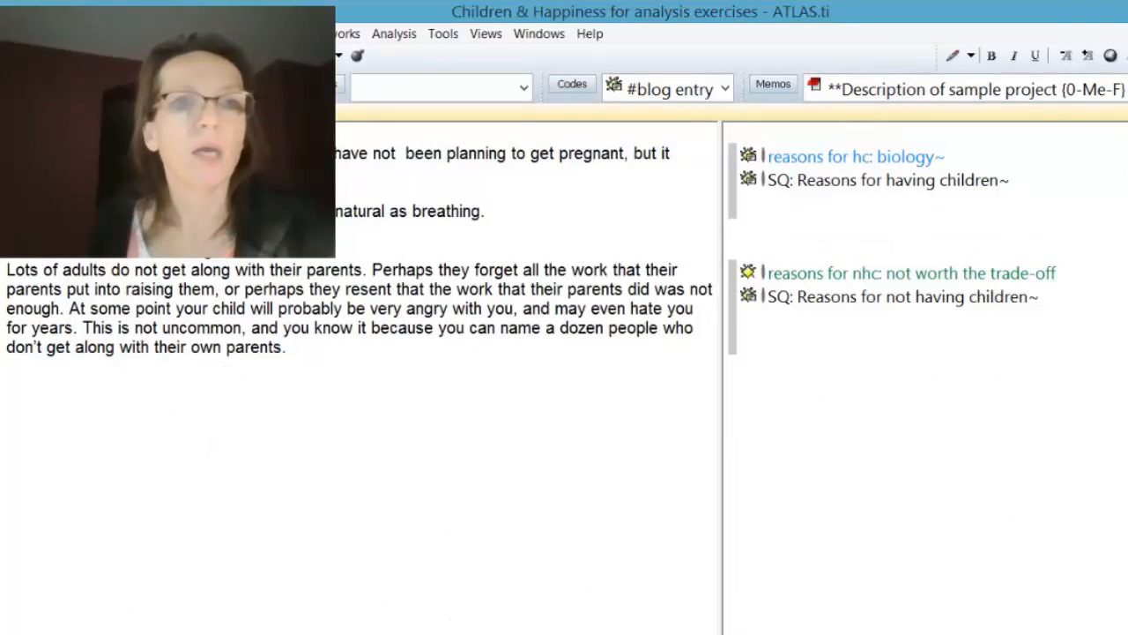
click(401, 35)
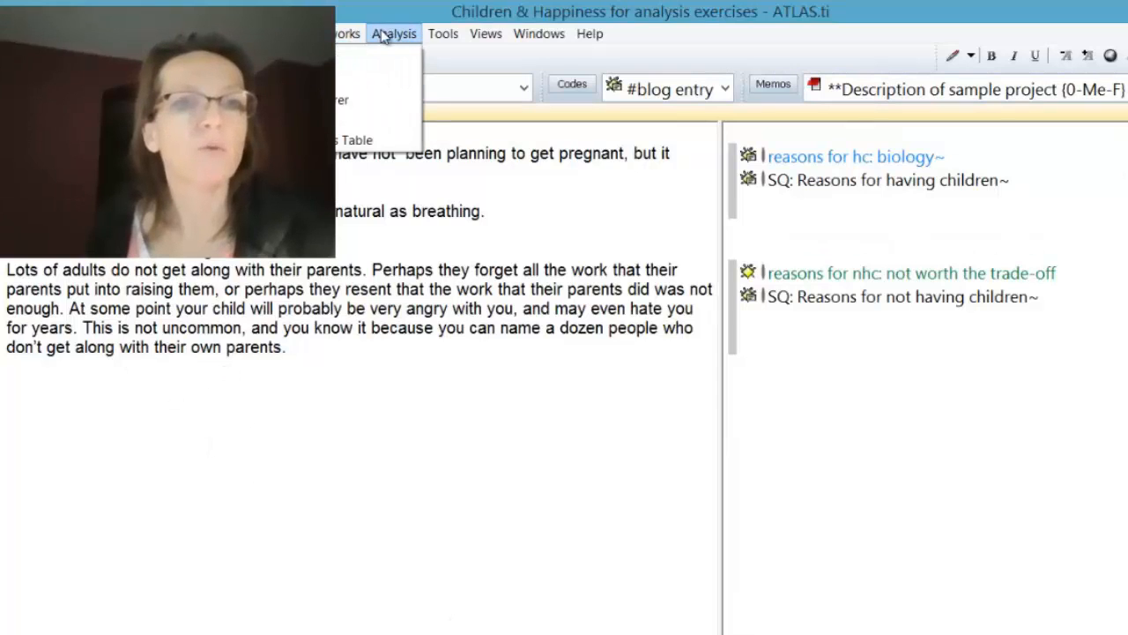
click(370, 139)
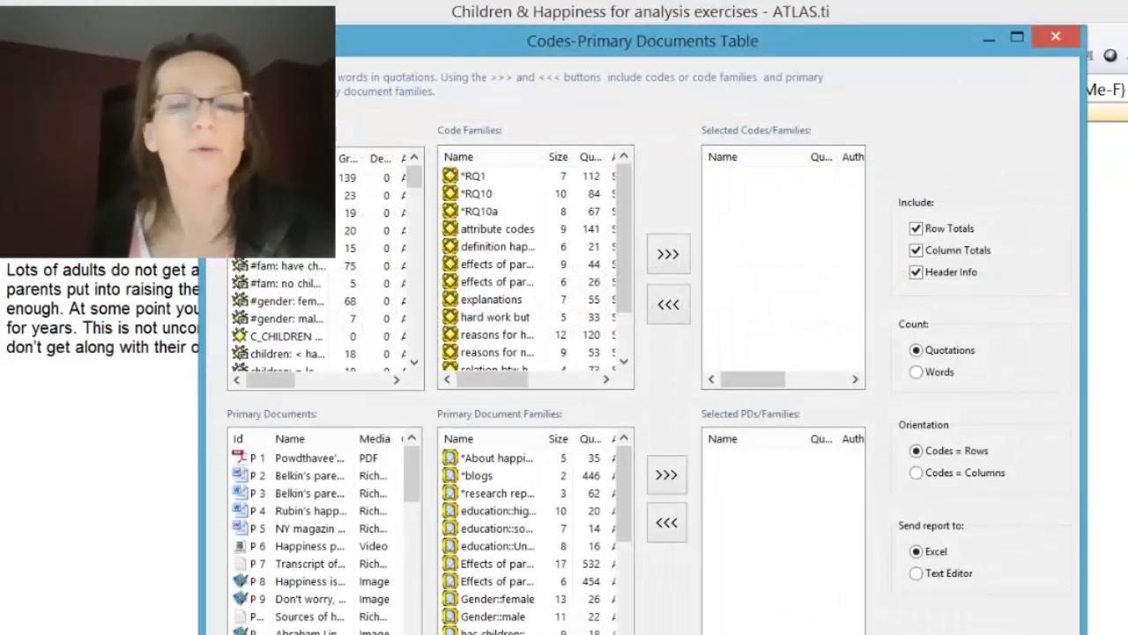
drag(201, 349, 101, 349)
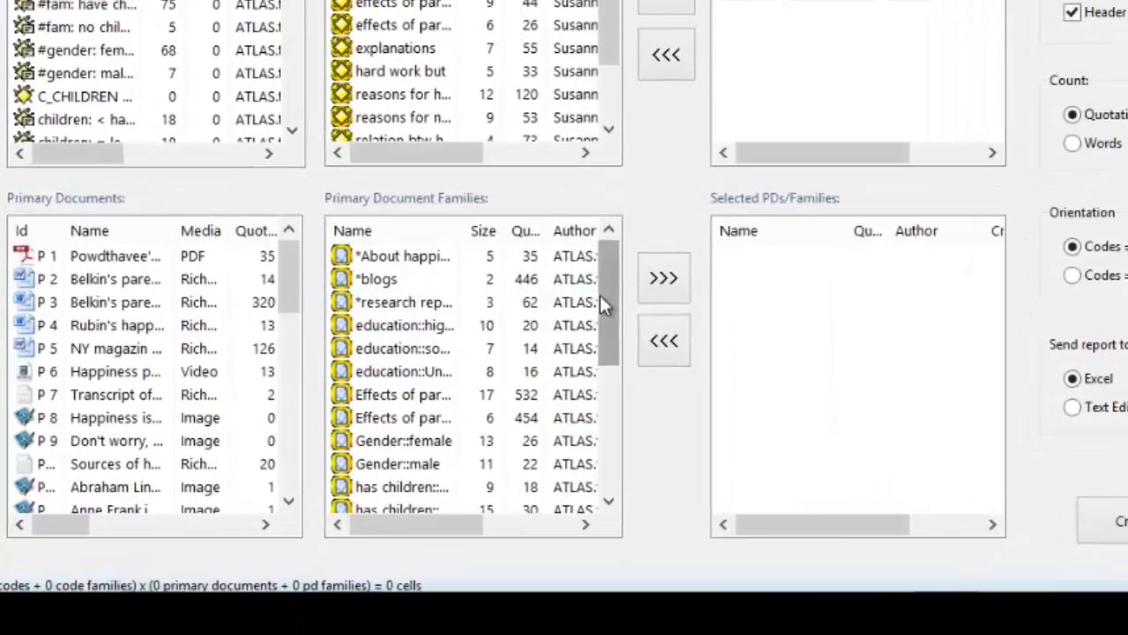
drag(464, 227, 512, 222)
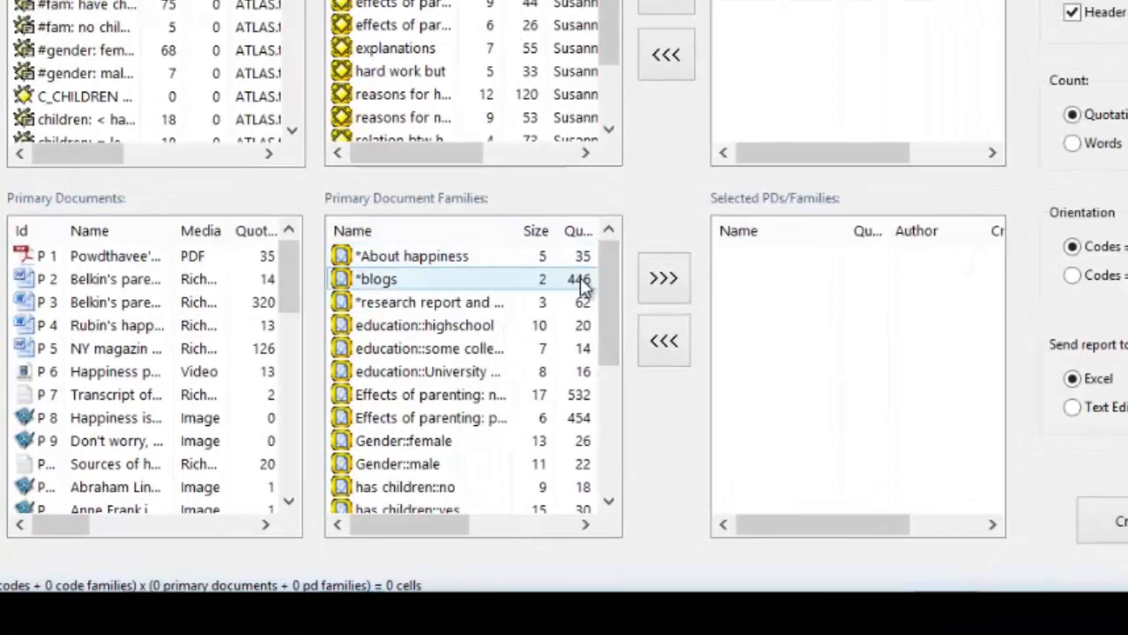
Add the document families Gender::female and Gender::male to the selected families for the table.
drag(607, 293, 598, 346)
click(377, 394)
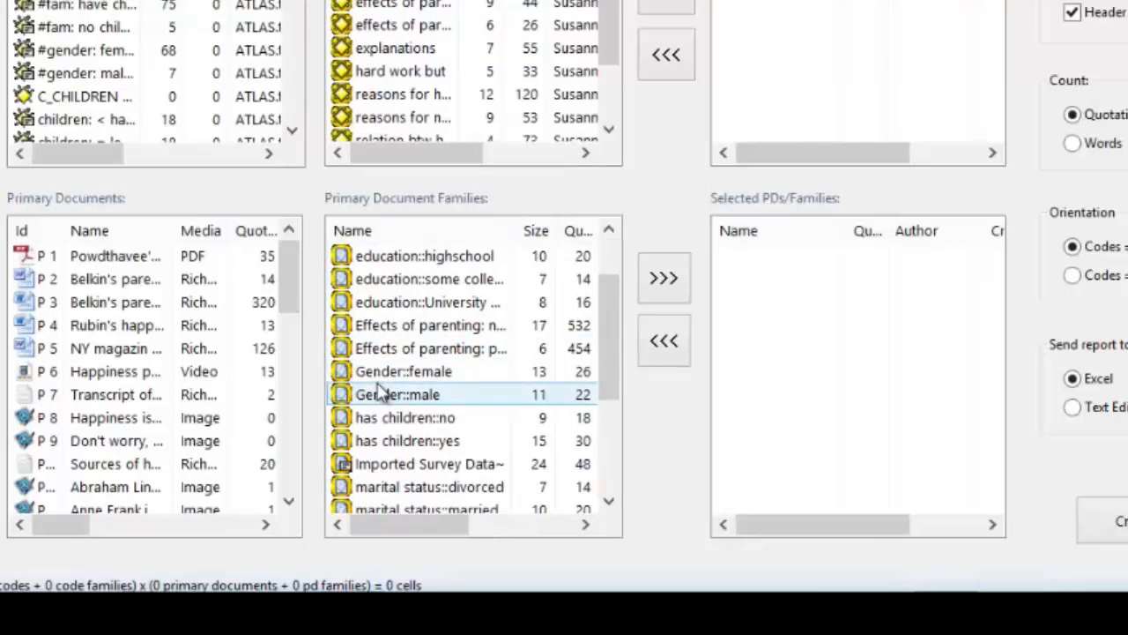
double_click(374, 371)
double_click(381, 371)
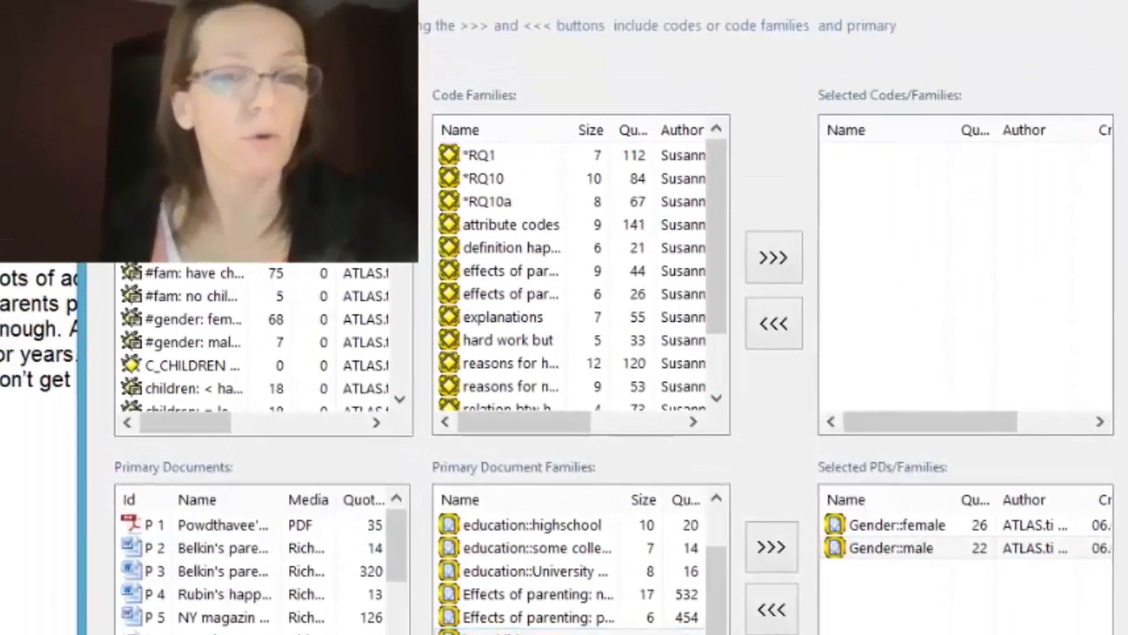
Add eight "reasons for hc" codes and four "reasons for nhc" codes, including nhc self-centered, to the table's selected codes.
scroll(161, 94, down, 5)
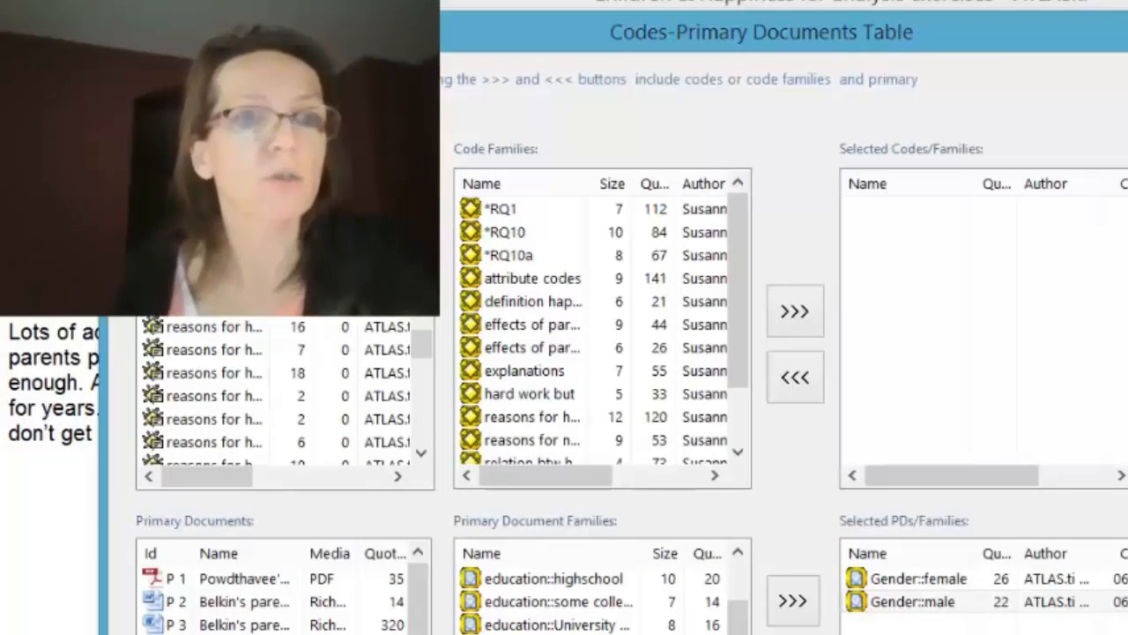
drag(269, 183, 318, 184)
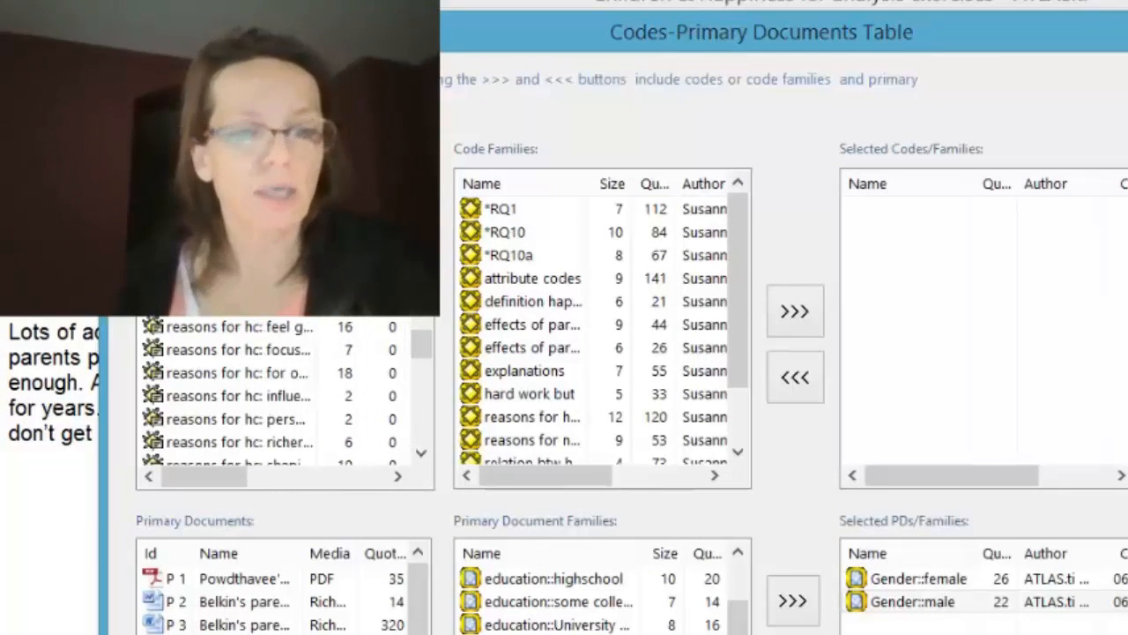
click(340, 326)
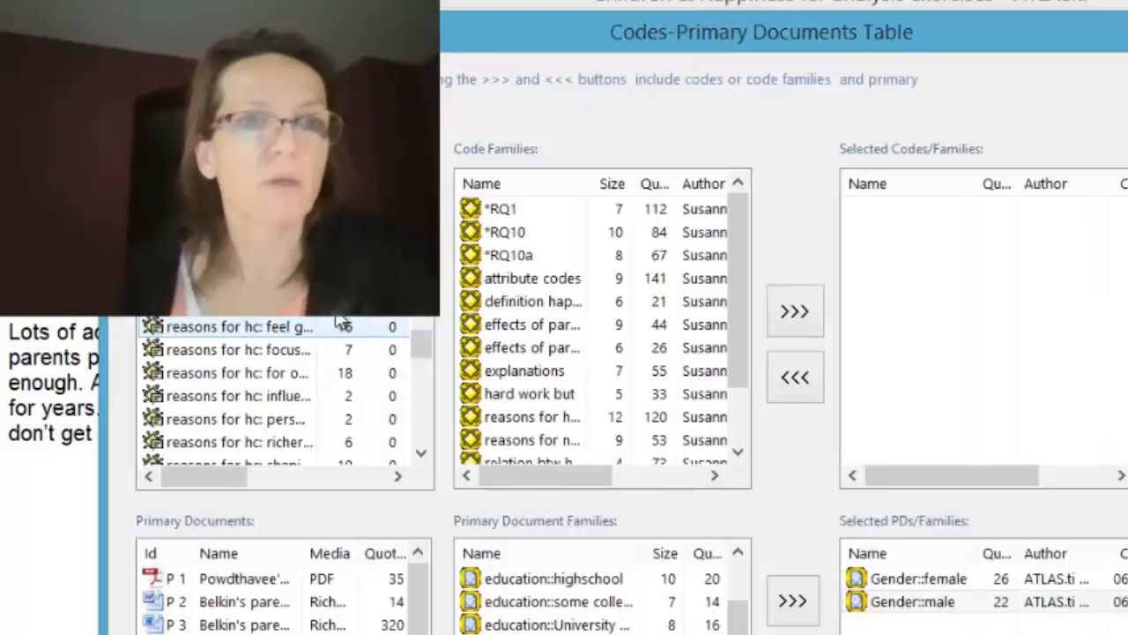
ctrl+click(326, 374)
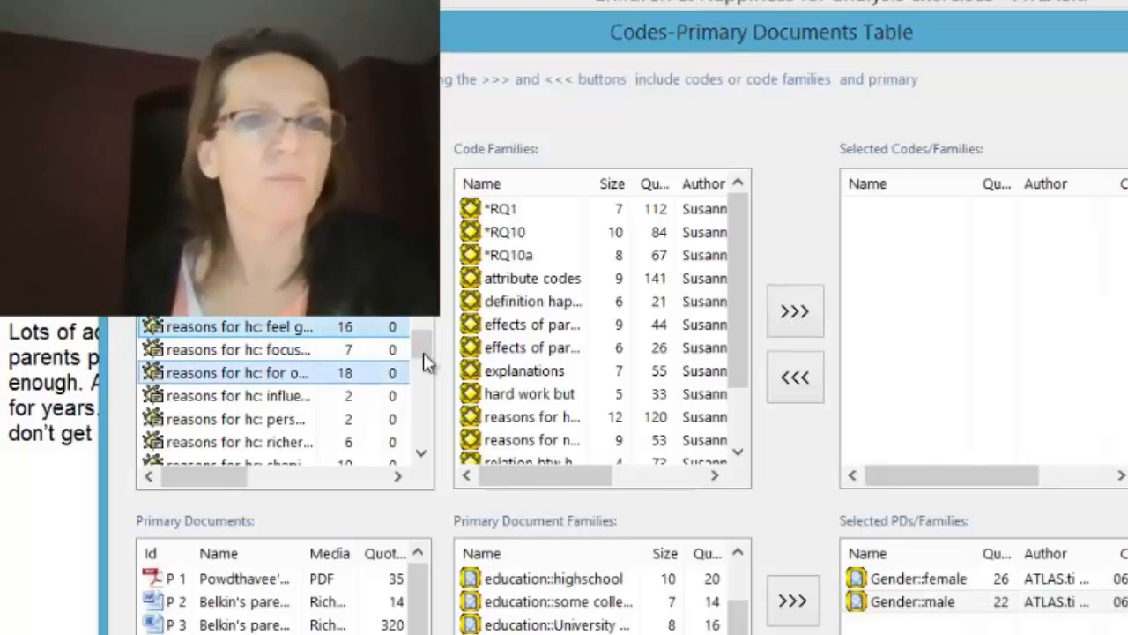
drag(422, 337, 429, 362)
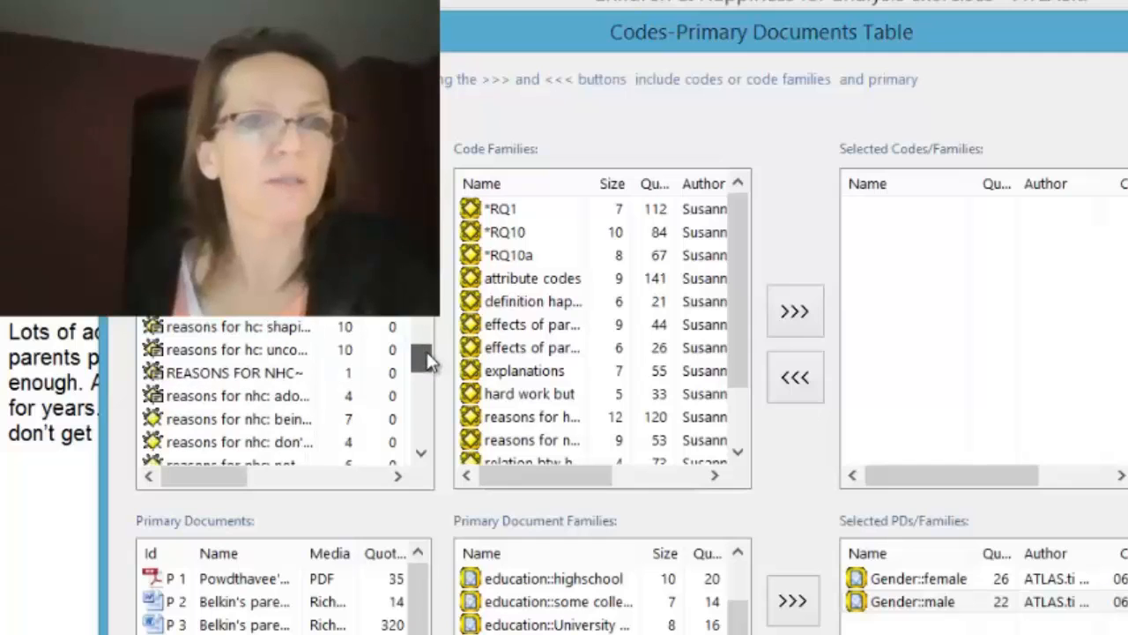
click(282, 326)
ctrl+click(284, 349)
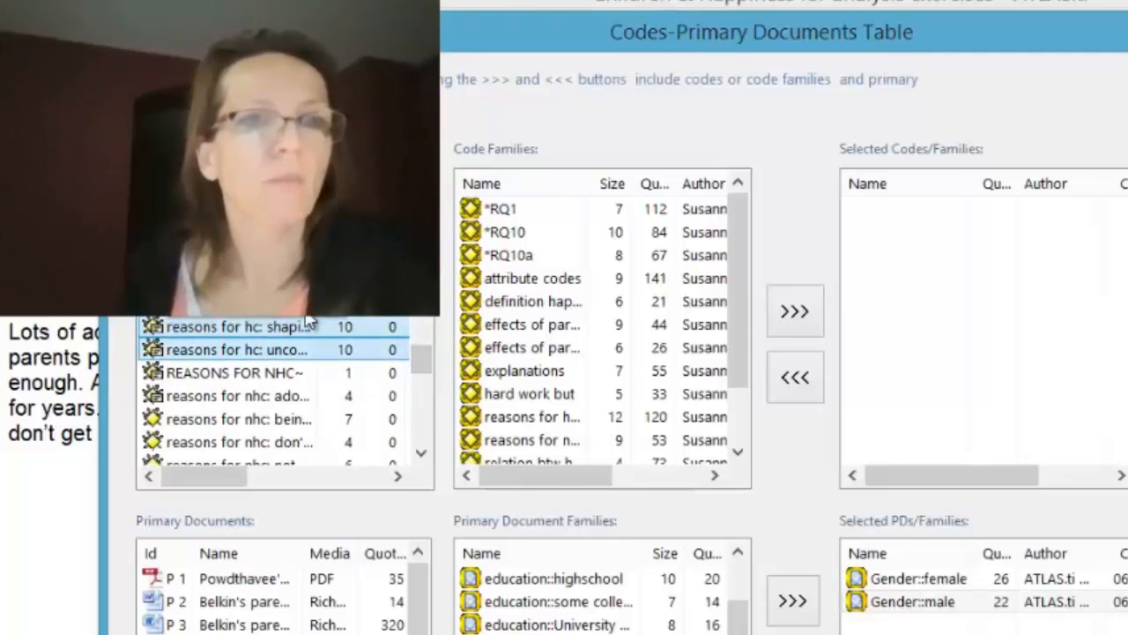
drag(418, 369, 423, 381)
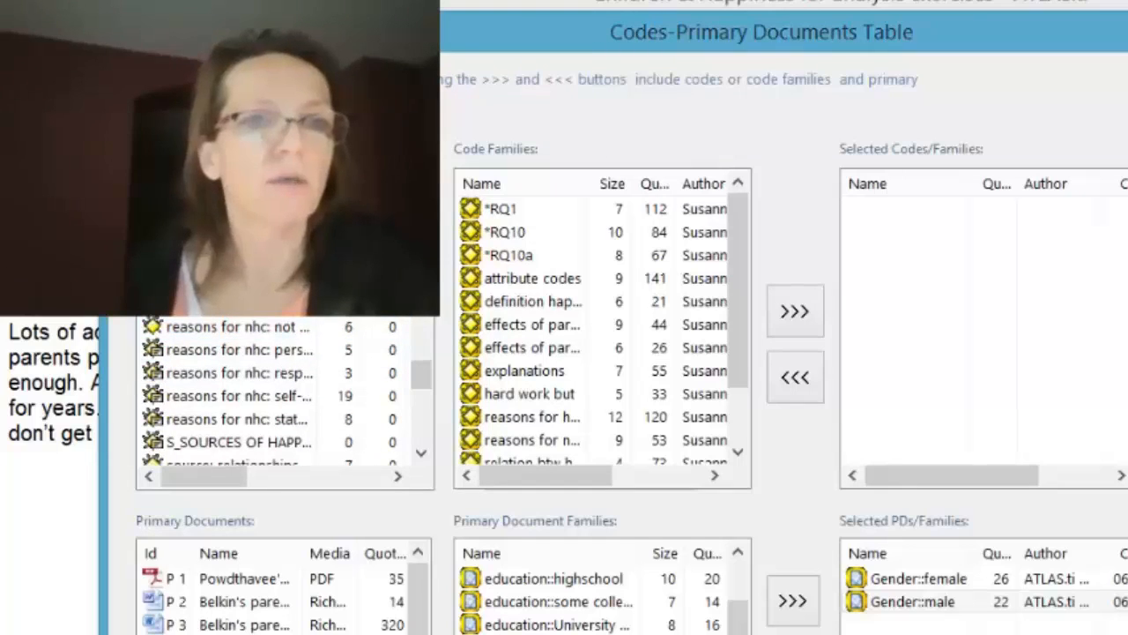
click(220, 396)
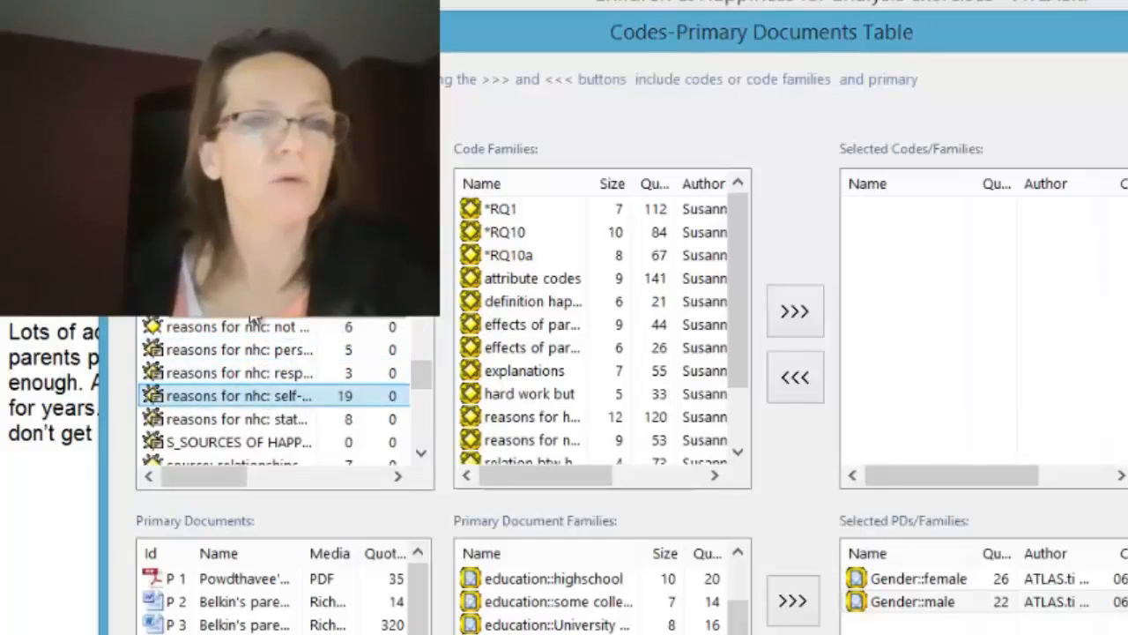
click(798, 313)
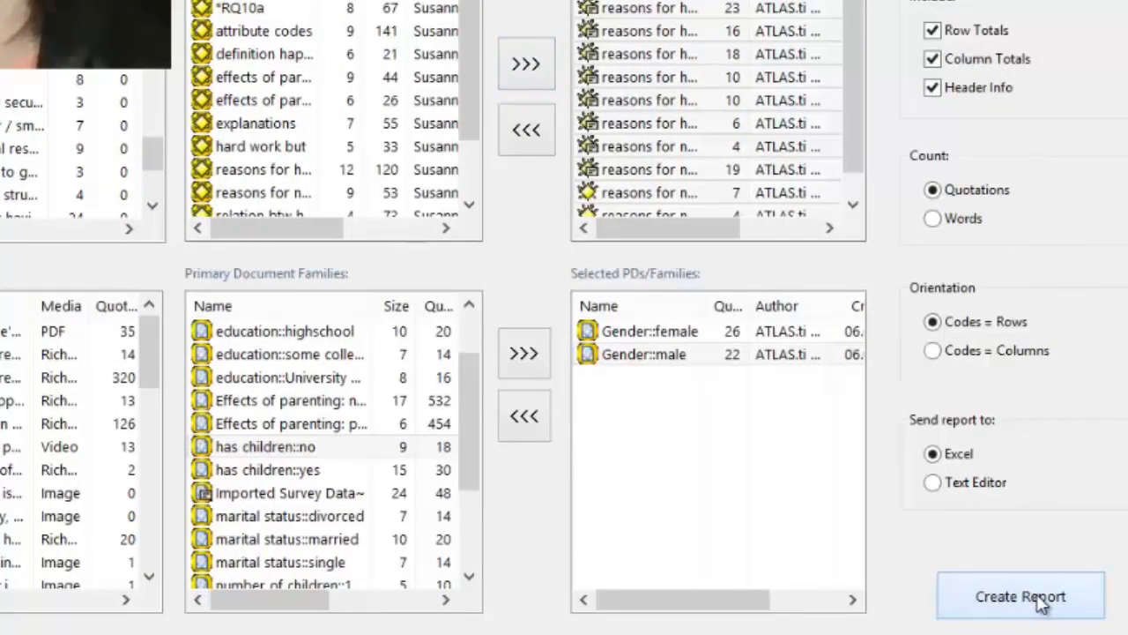
Create the codes-by-gender quotation report, open it in Excel, and widen the code and gender columns to show the full names.
click(1020, 597)
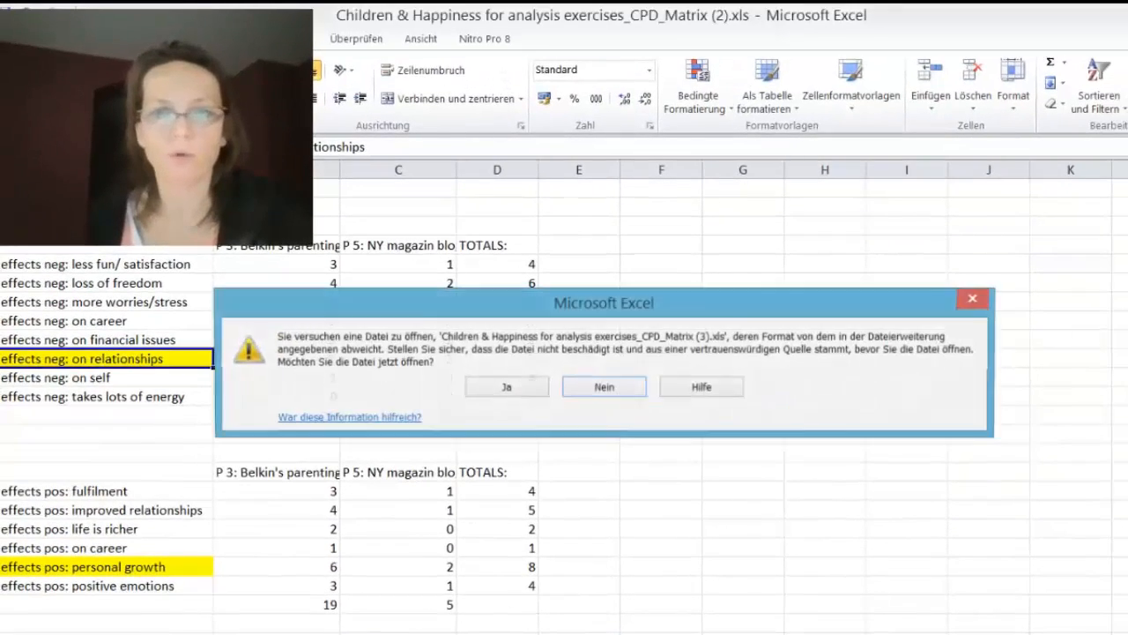
click(504, 388)
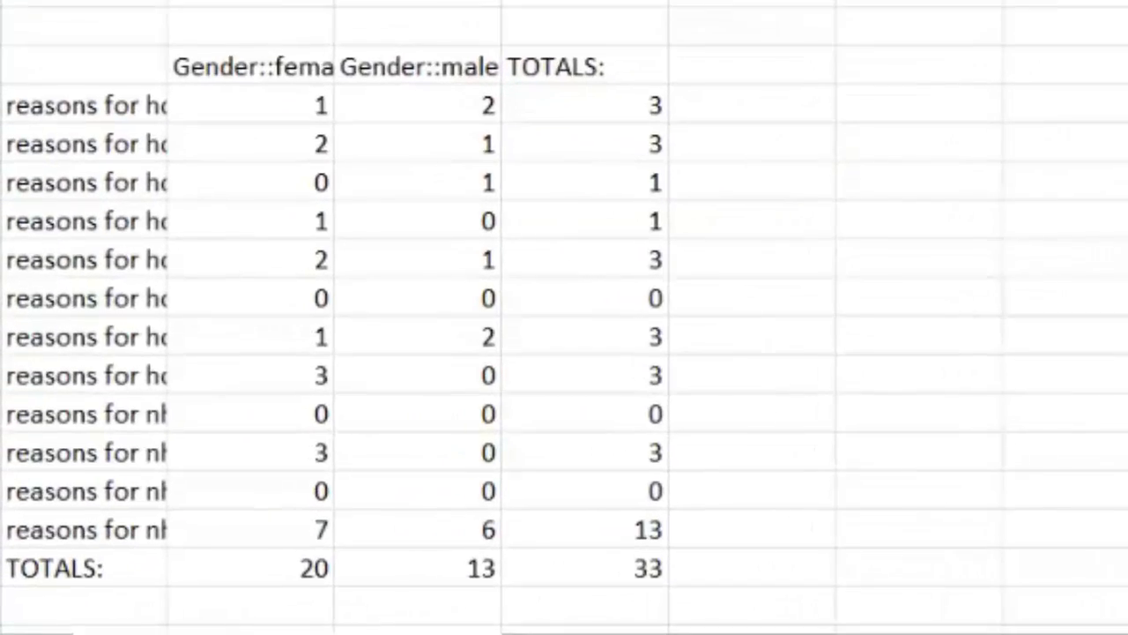
double_click(167, 2)
drag(847, 1, 978, 2)
drag(679, 2, 776, 2)
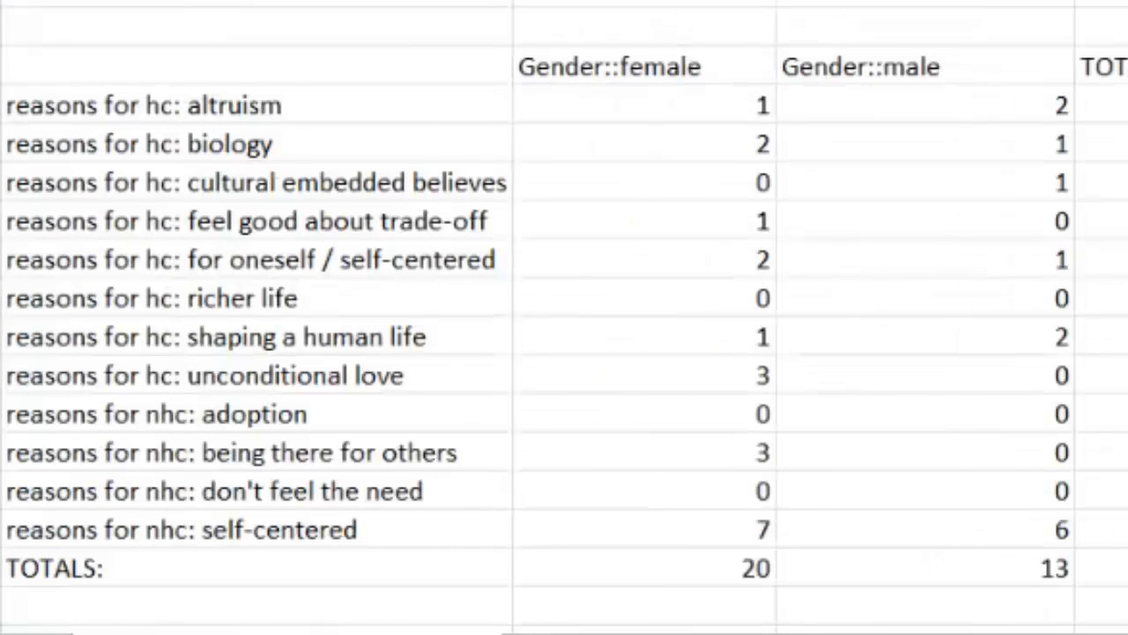
drag(512, 2, 531, 2)
scroll(588, 208, down, 2)
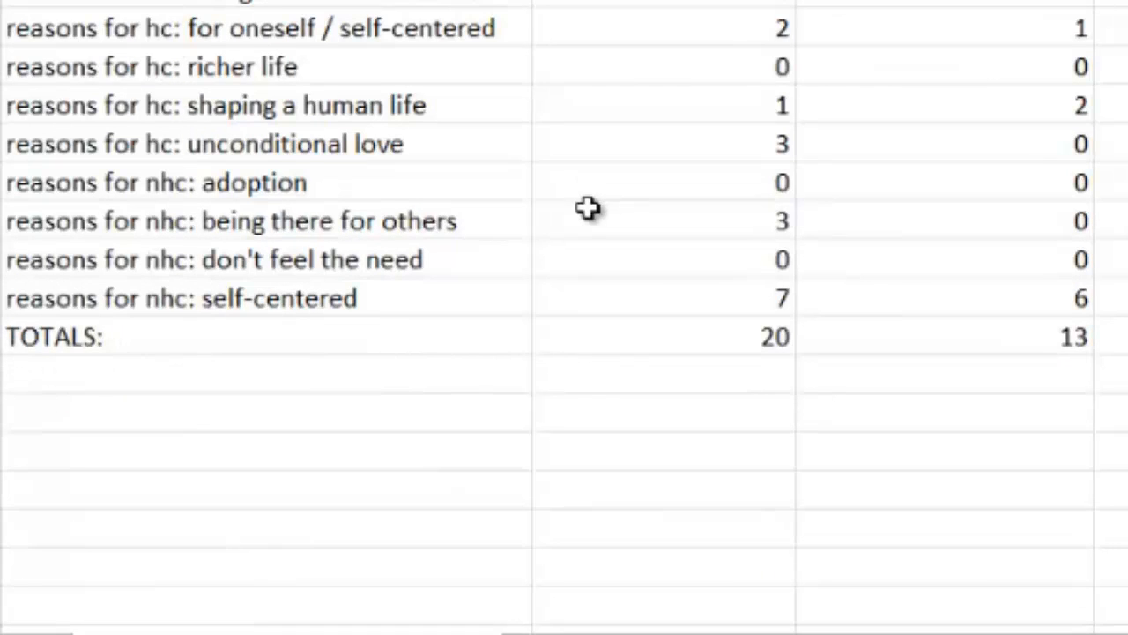
Select the rows from "reasons for nhc: adoption" through TOTALS, across the code, female, male and totals columns.
drag(26, 182, 975, 221)
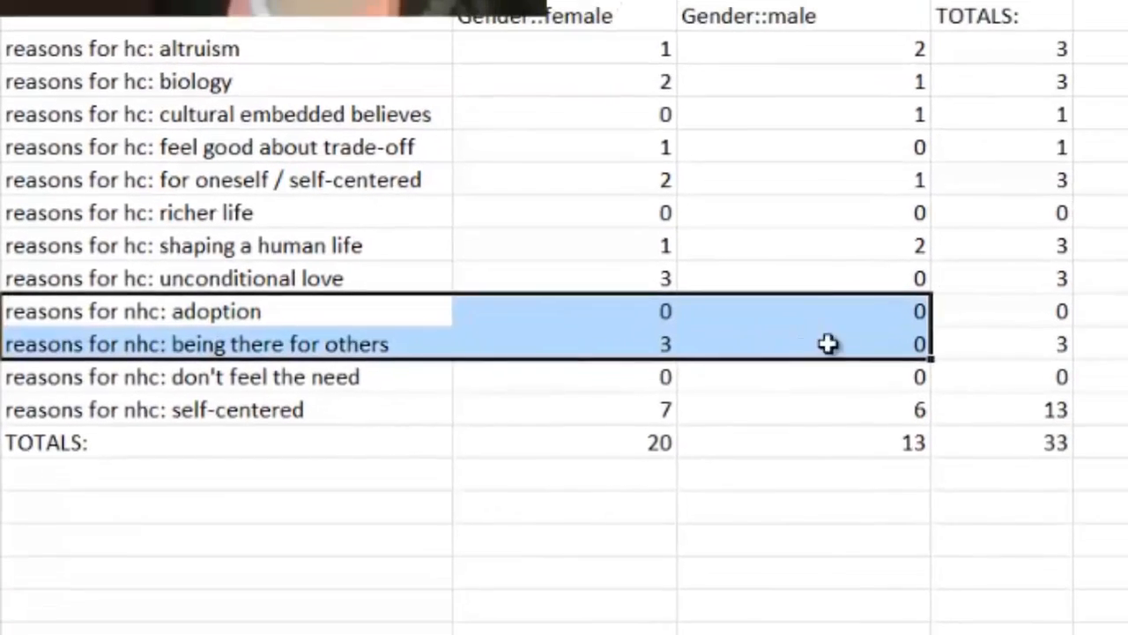
drag(829, 343, 988, 433)
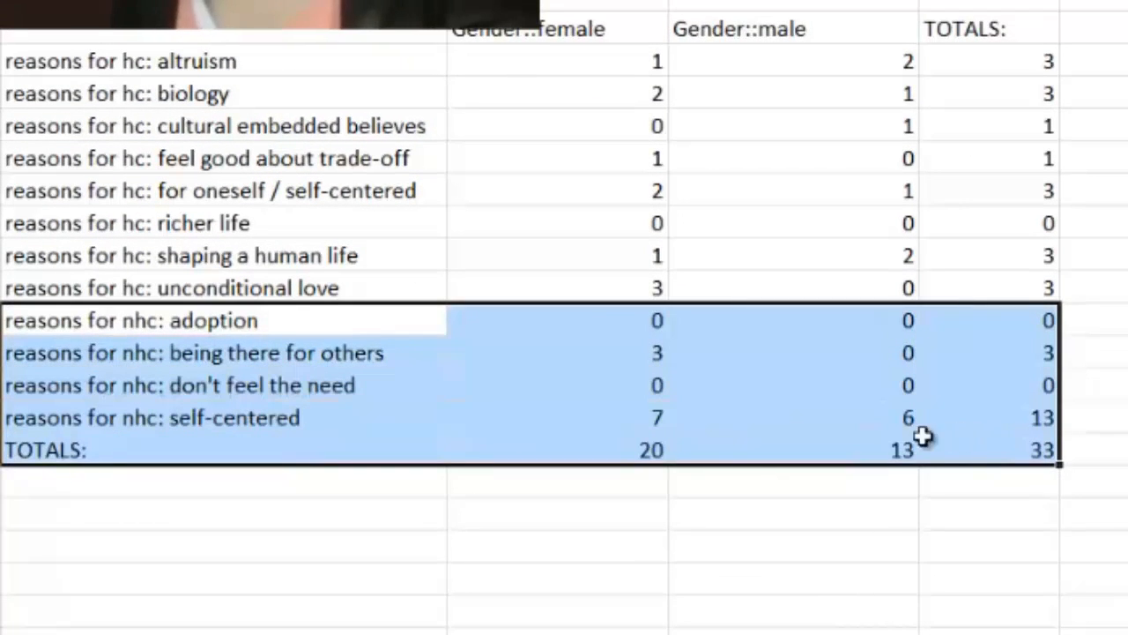
text(x)
click(148, 380)
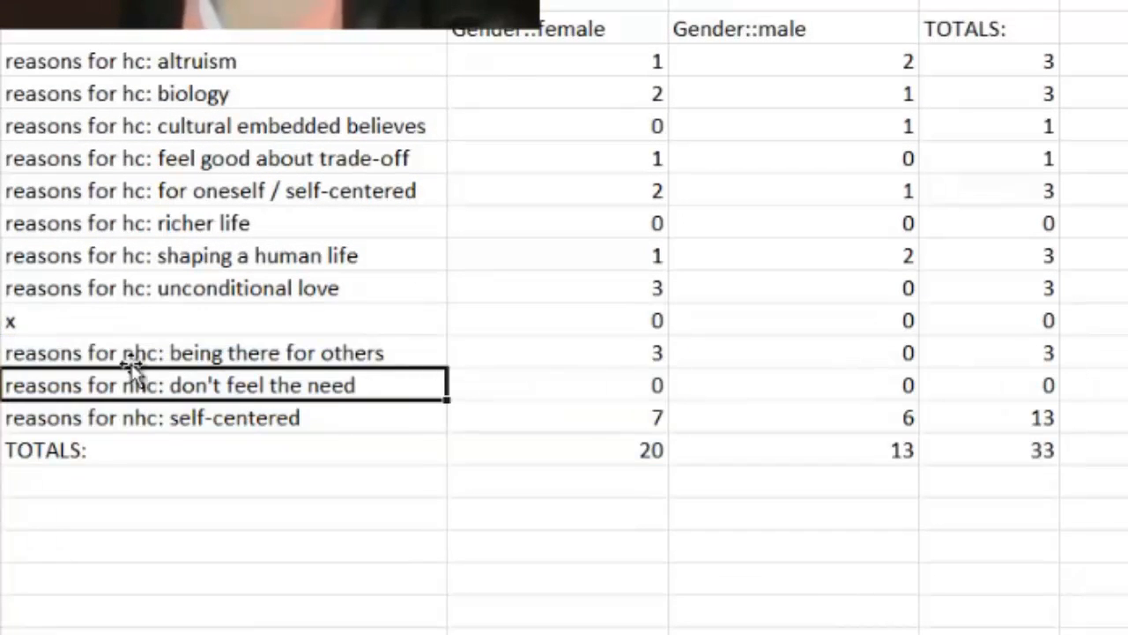
click(171, 492)
key(ctrl+z)
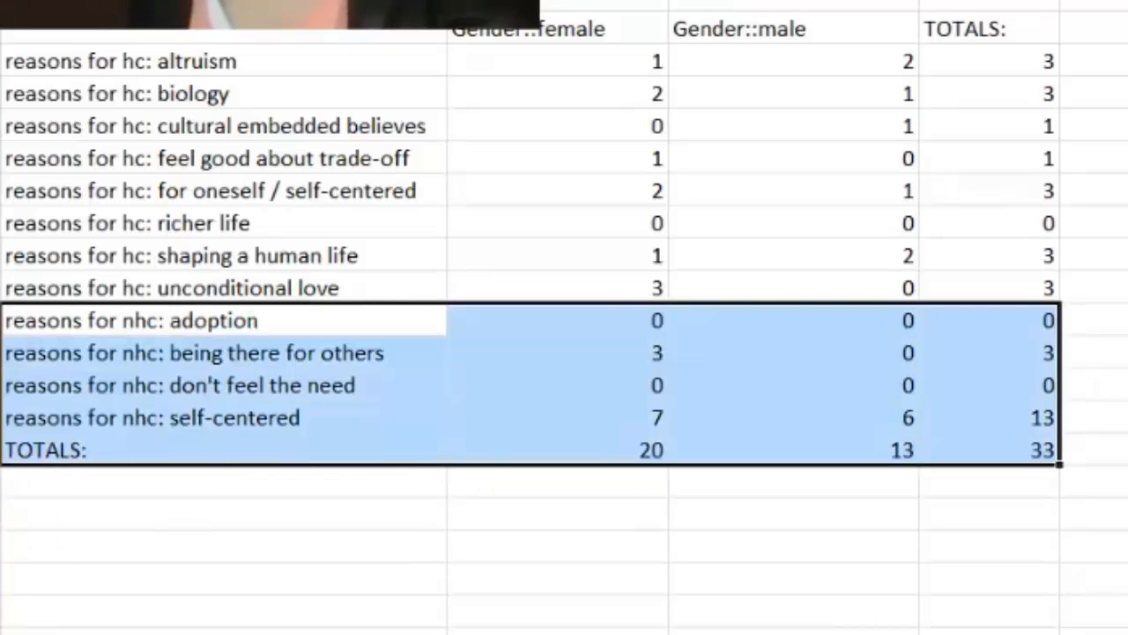
key(alt+F4)
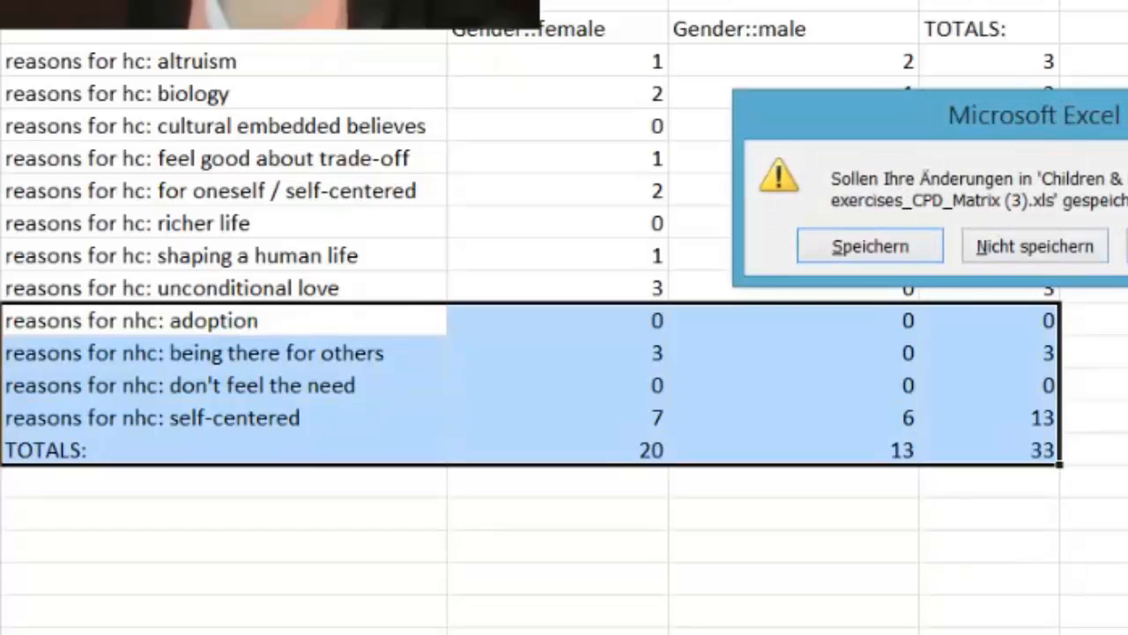
click(1127, 246)
Move the selected nhc and totals rows down one row to separate them from the hc reasons, and highlight the nhc self-centered row.
key(ctrl+x)
click(127, 365)
key(ctrl+v)
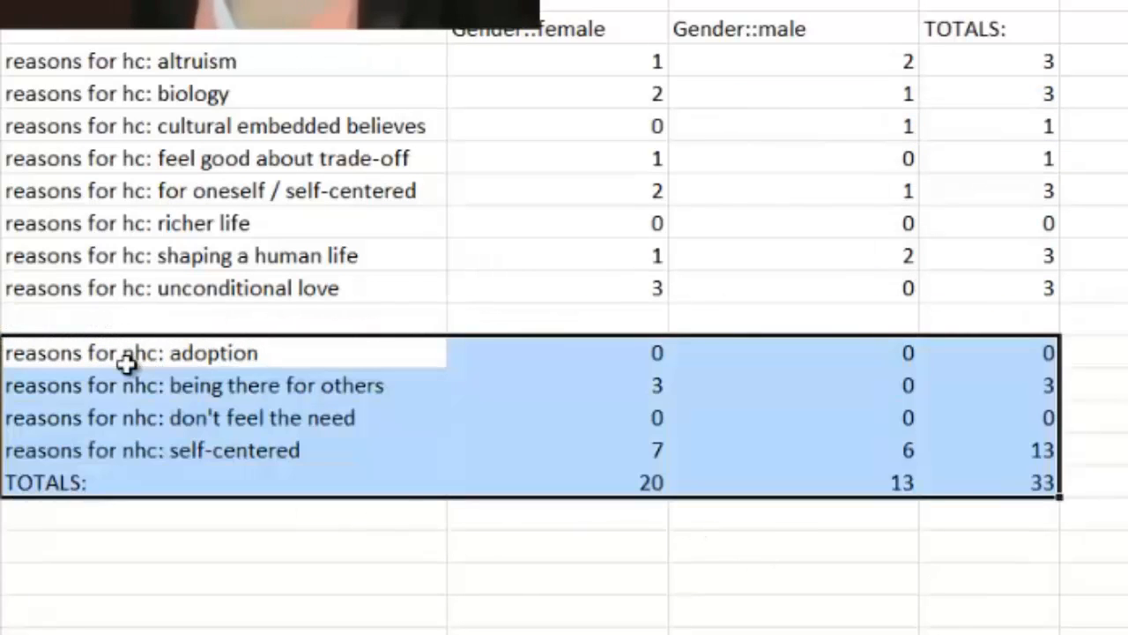
click(460, 574)
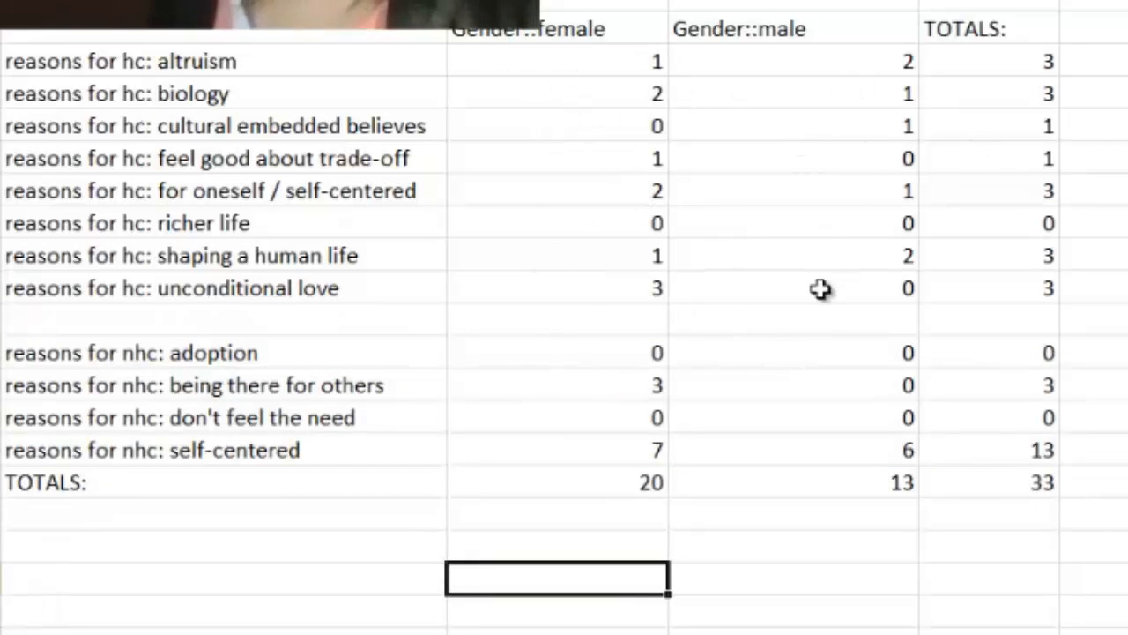
drag(132, 454, 812, 442)
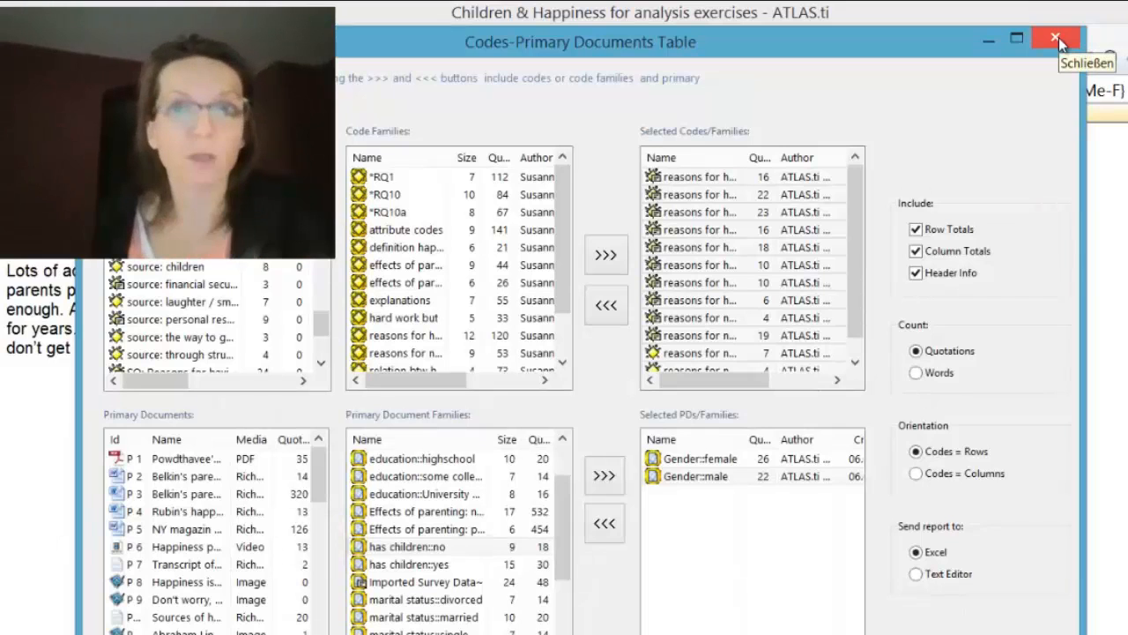
Close the Codes-Primary Documents Table and open the ATLAS.ti Query Tool.
click(1057, 37)
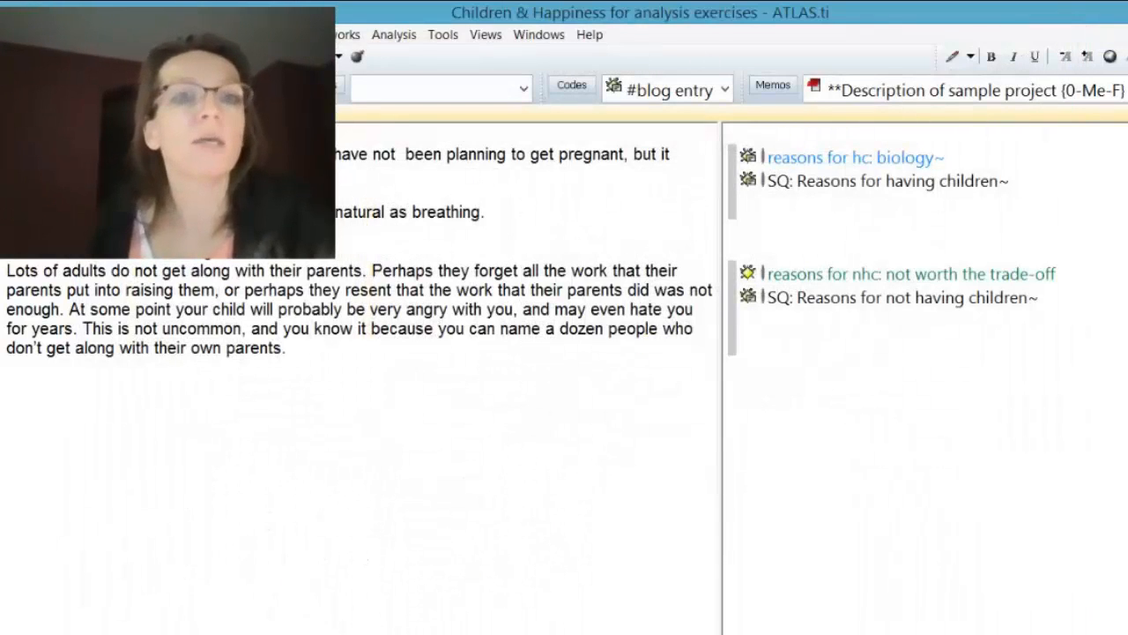
click(384, 35)
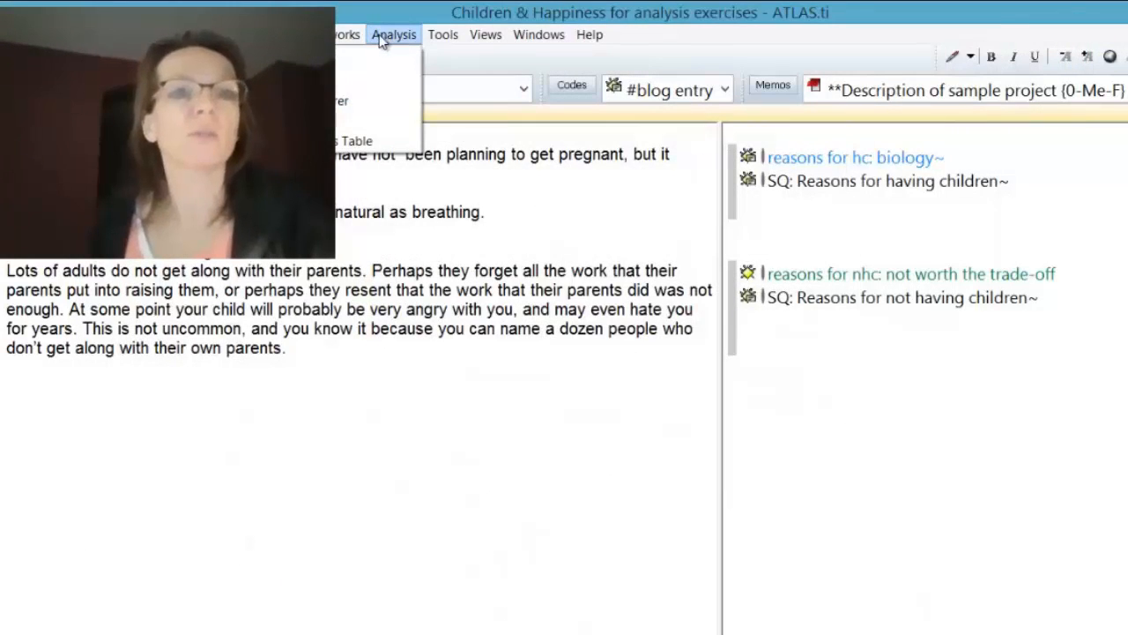
click(351, 78)
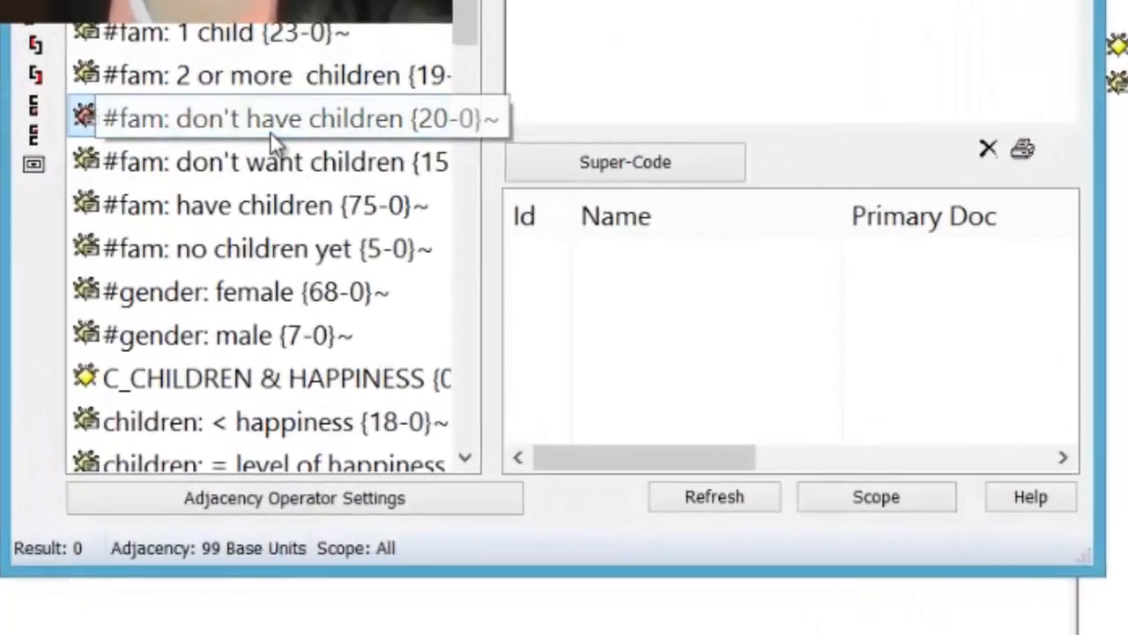
Query the quotations coded with "reasons for nhc: self-centered".
scroll(223, 328, down, 10)
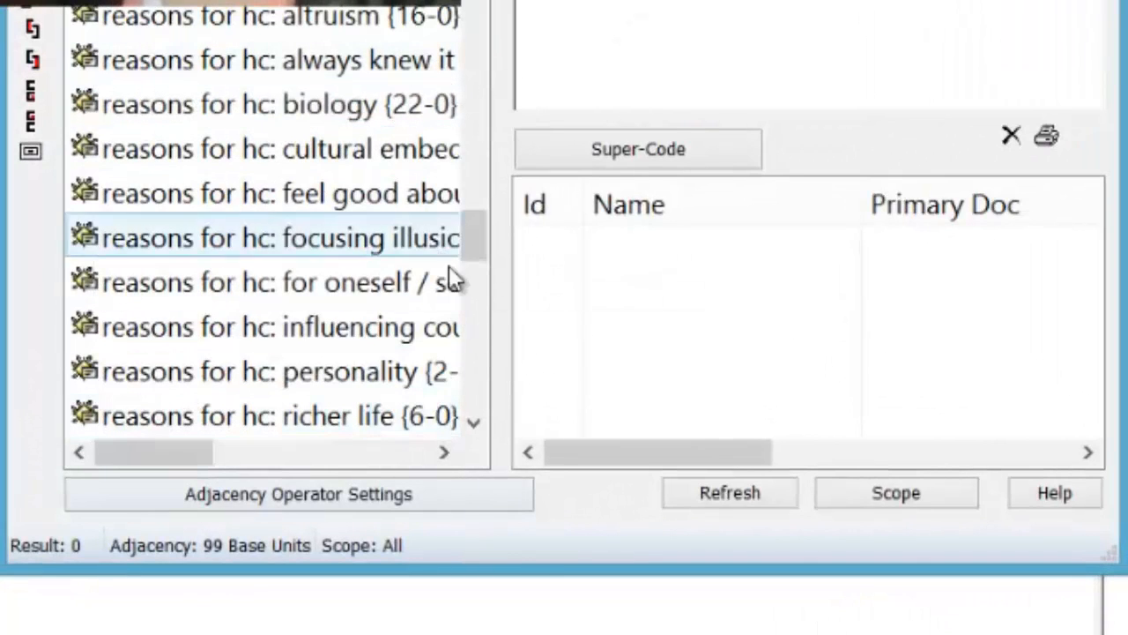
click(475, 421)
click(475, 421)
click(475, 420)
click(475, 420)
click(475, 420)
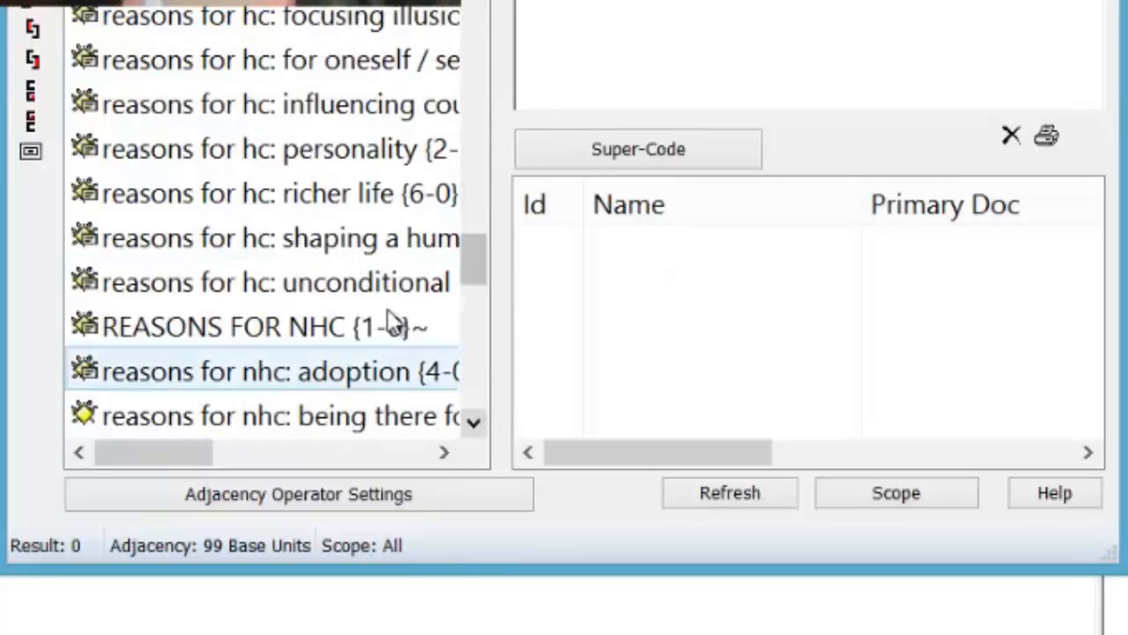
click(473, 421)
click(474, 421)
click(473, 421)
click(473, 421)
click(474, 422)
click(473, 421)
click(473, 421)
click(473, 421)
click(273, 284)
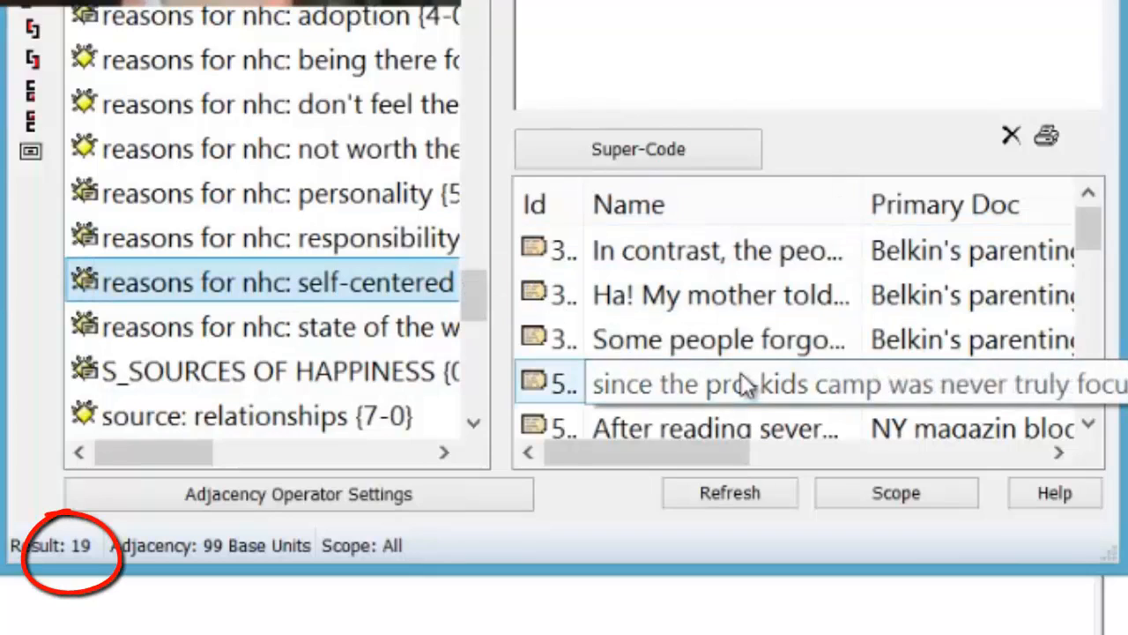
Restrict the scope of the query to the primary document family Gender::female.
click(941, 494)
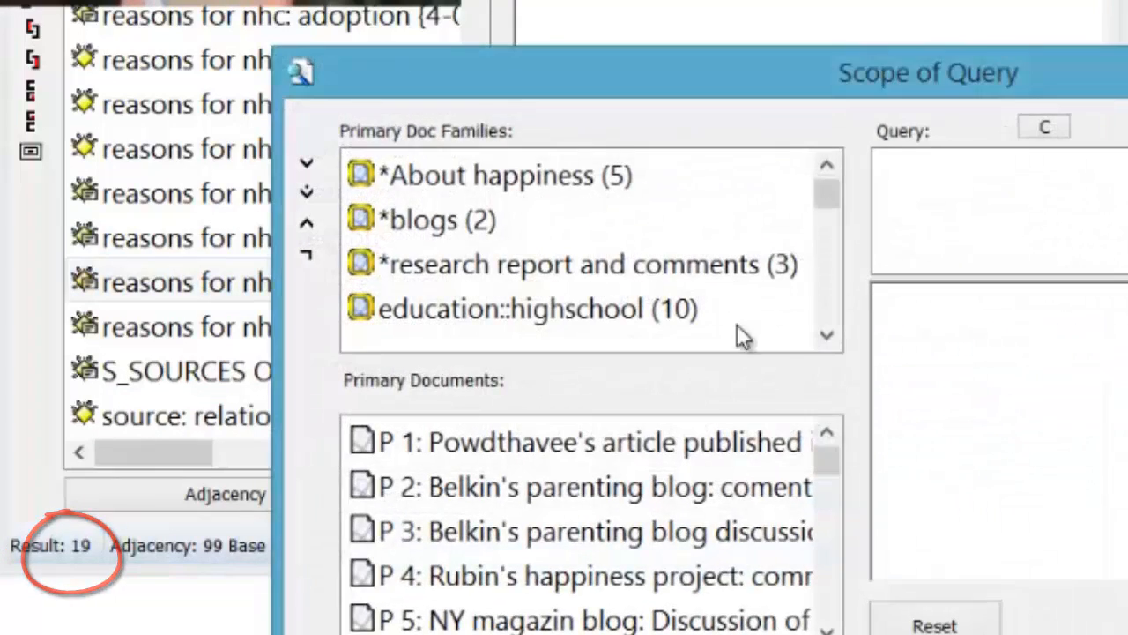
drag(466, 93, 688, 198)
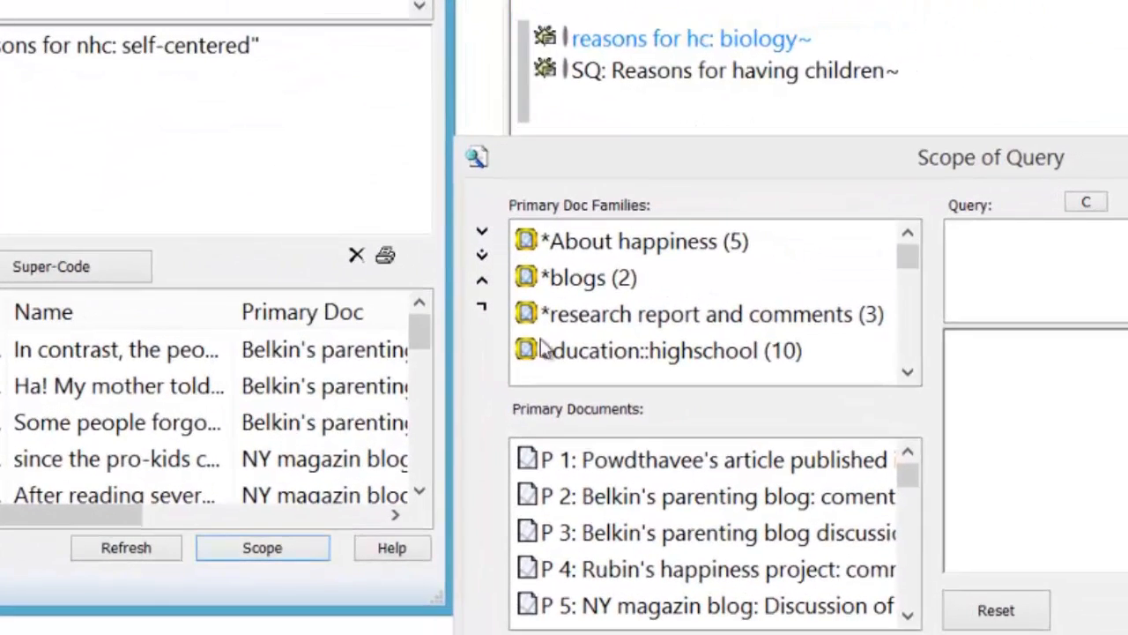
click(909, 376)
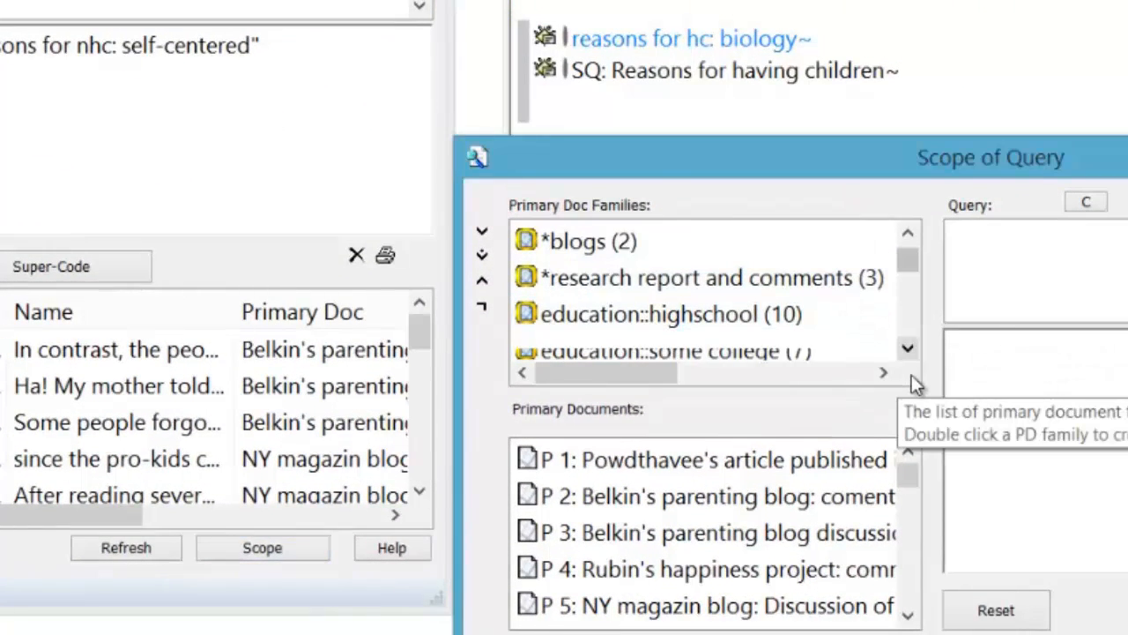
click(907, 350)
click(907, 350)
click(907, 350)
click(907, 350)
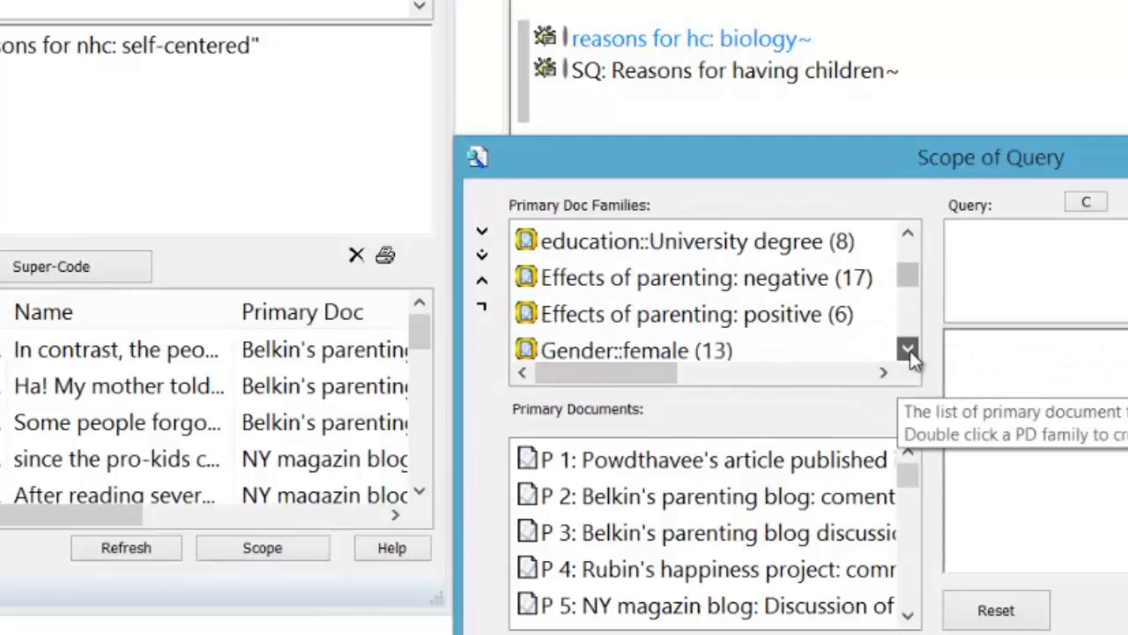
click(907, 350)
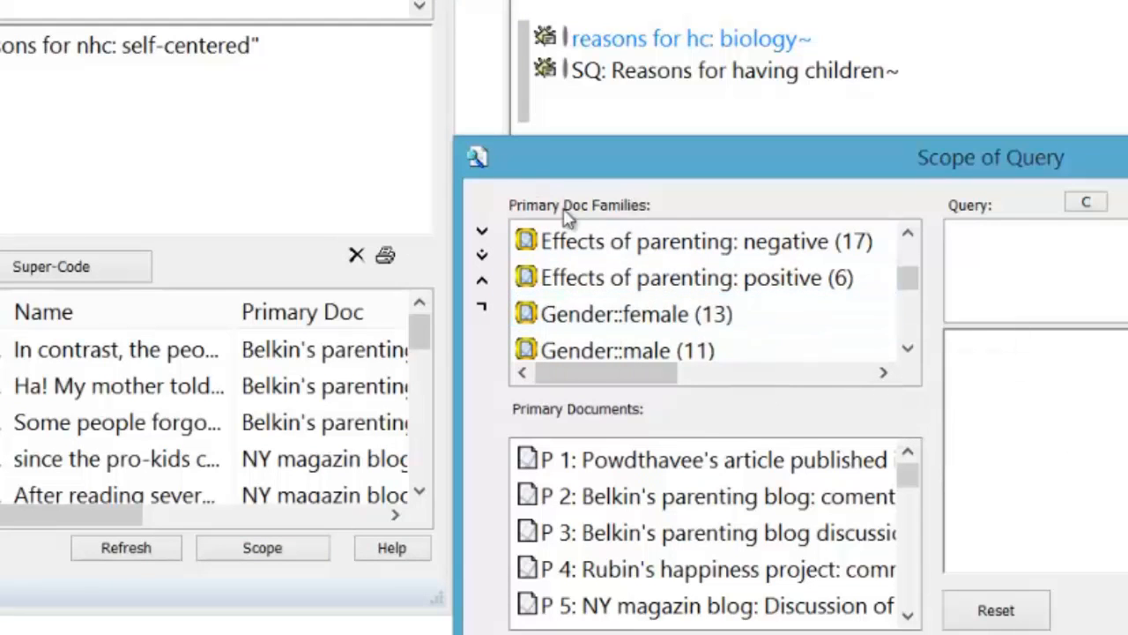
double_click(740, 316)
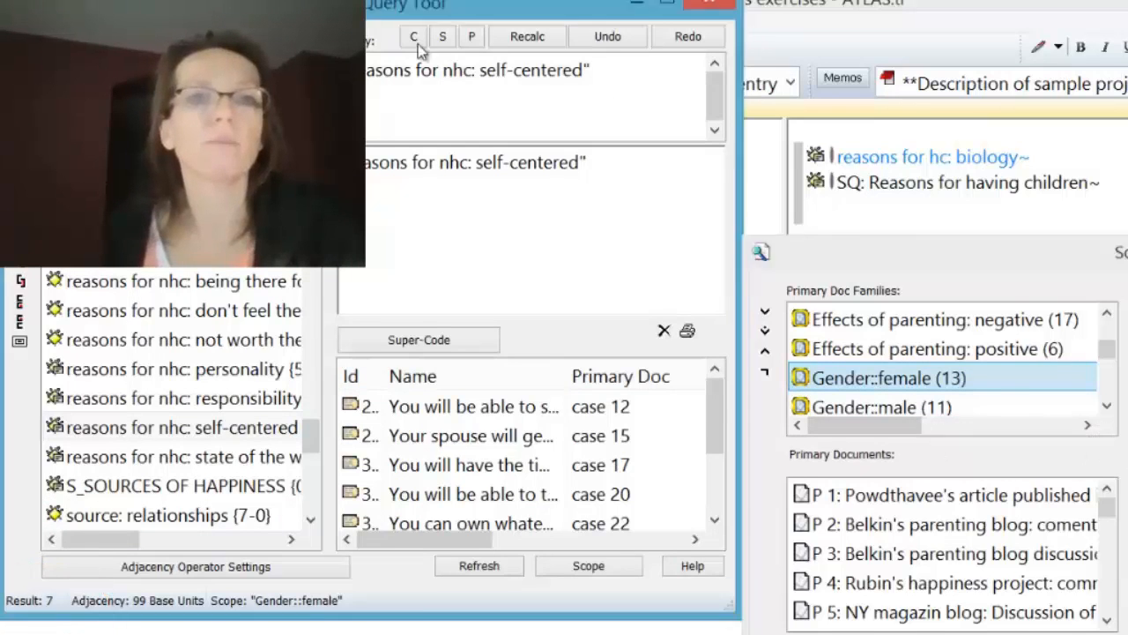
View the first three resulting quotations of female respondents in context, and look at the report output options.
drag(493, 5, 1093, 34)
click(1084, 445)
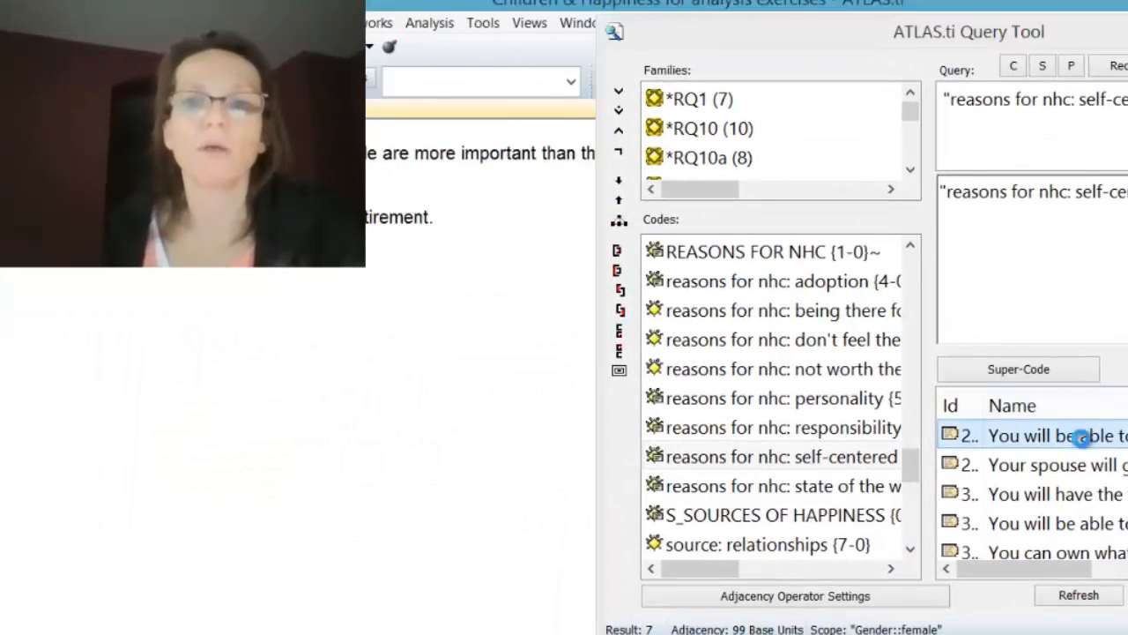
click(1061, 469)
click(1058, 495)
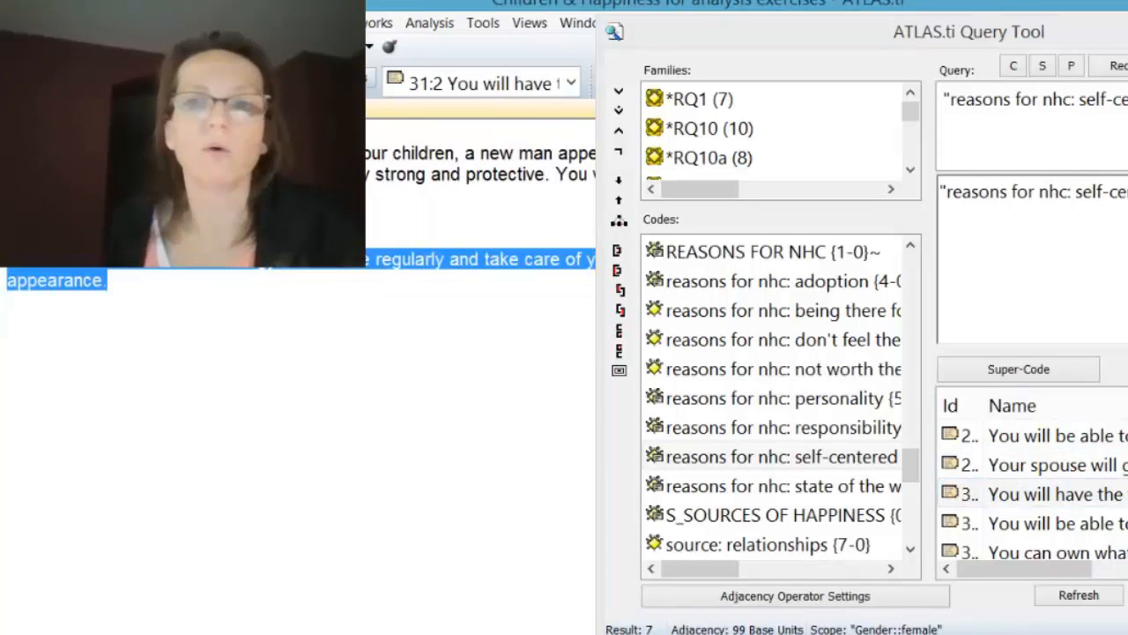
click(1125, 357)
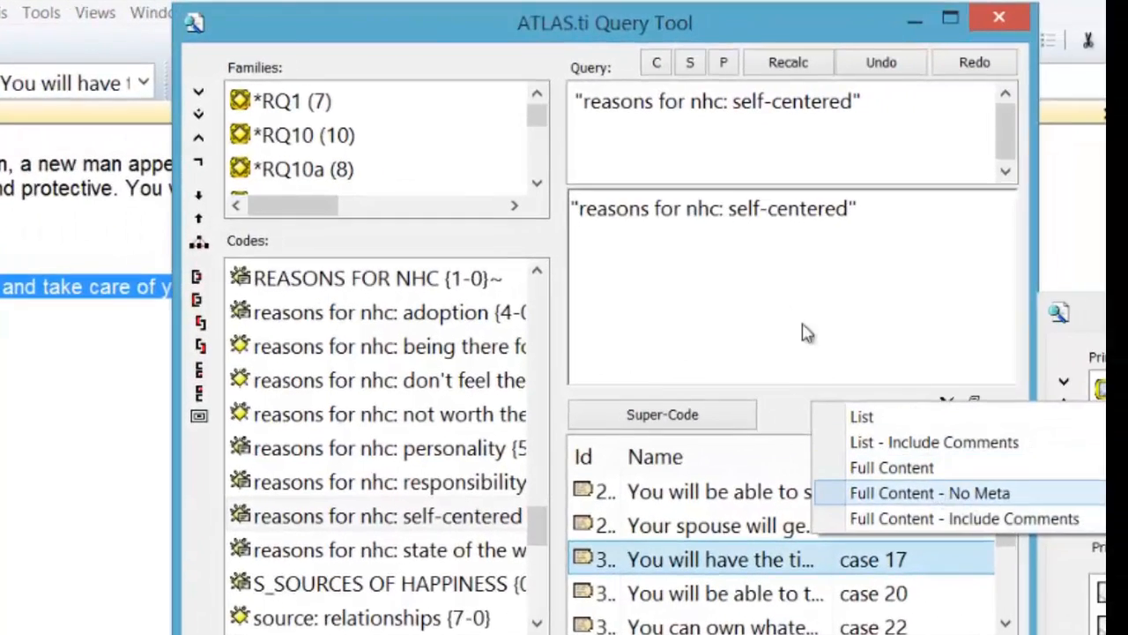
key(Escape)
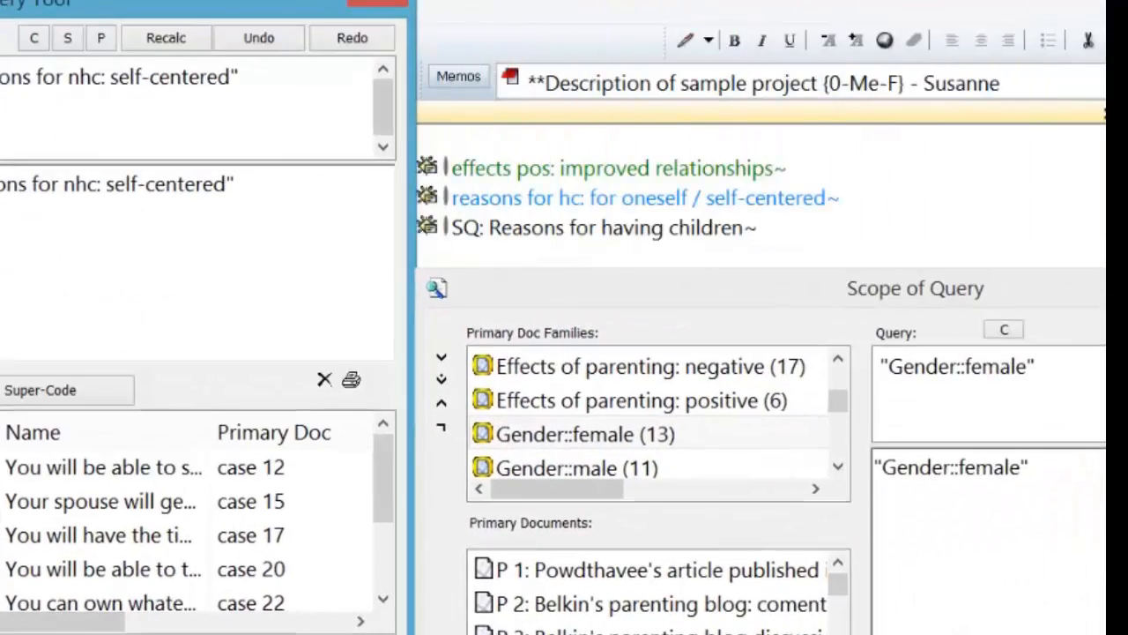
Change the query scope to the Gender::male family, and close the scope and query windows after viewing the results.
click(561, 440)
click(561, 465)
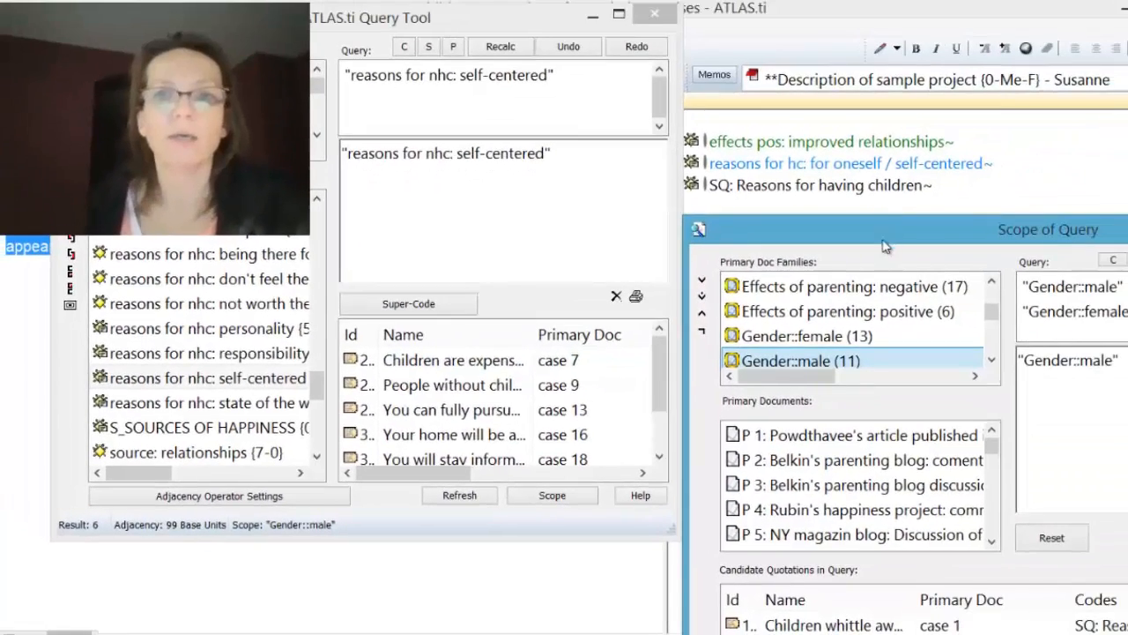
drag(852, 233, 467, 255)
click(958, 240)
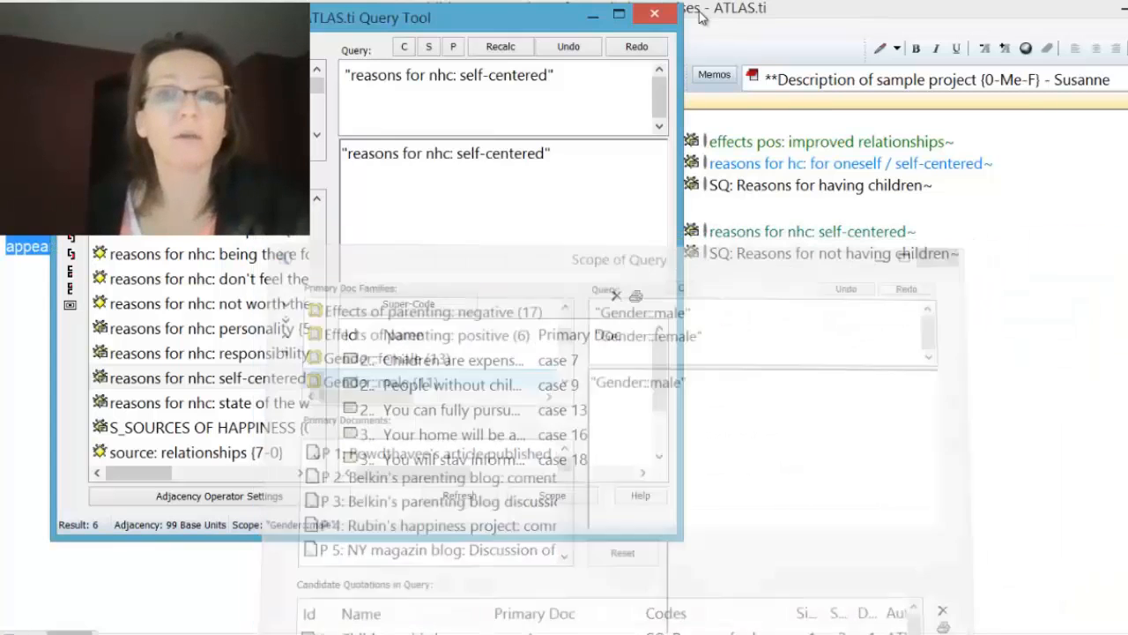
click(656, 16)
Open the Memo Manager and read the research question in memo RQ5, highlighting its text.
click(713, 74)
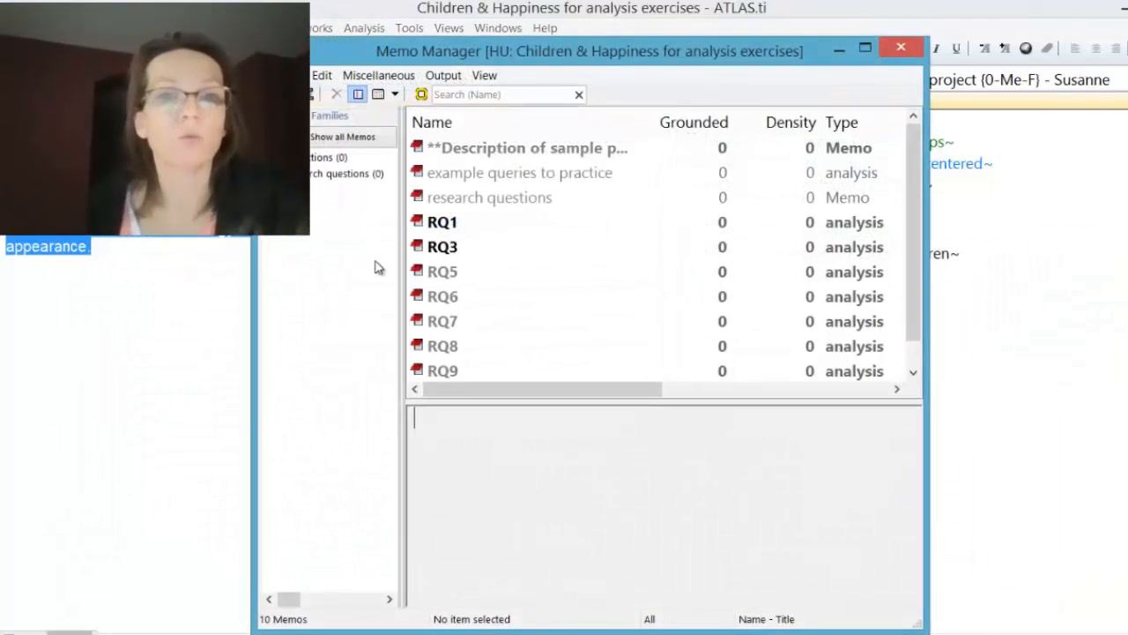
click(451, 275)
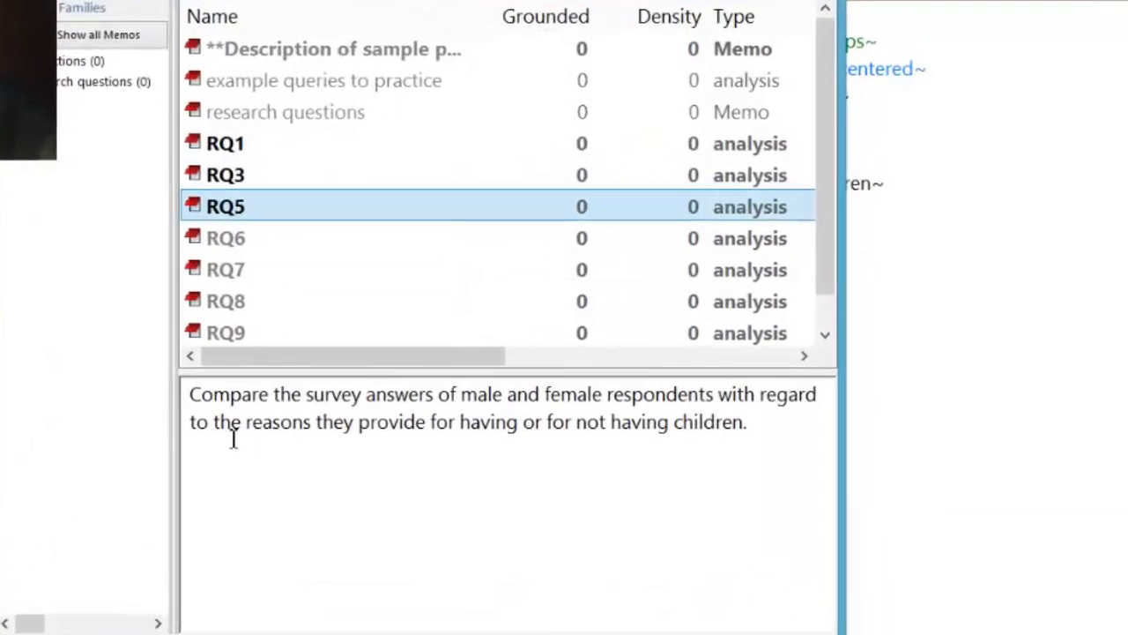
drag(114, 385, 773, 427)
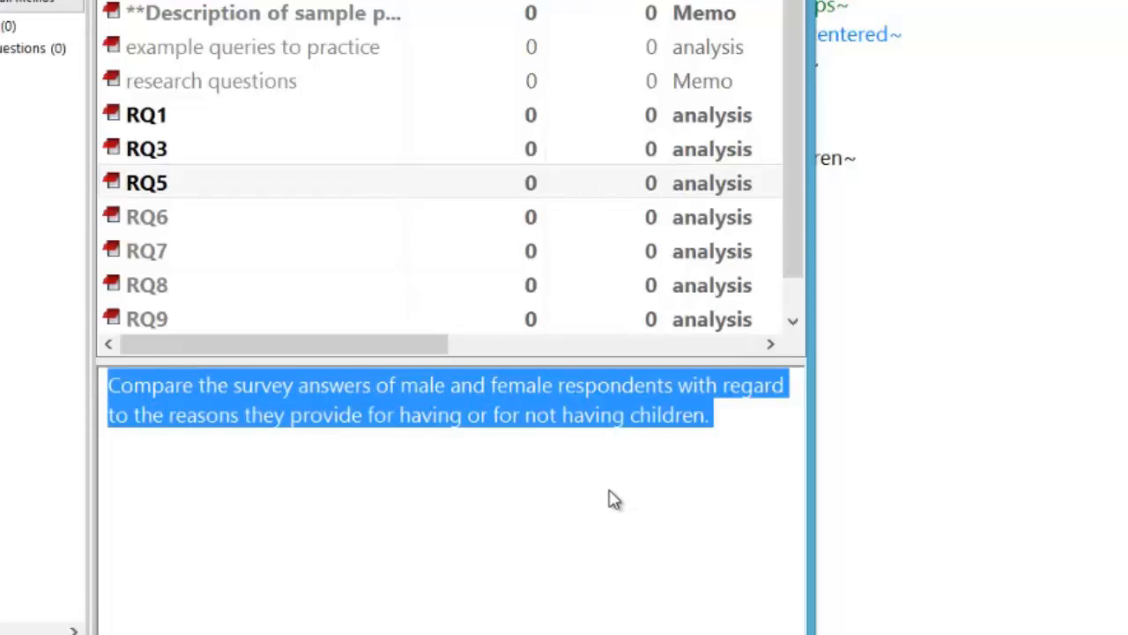
Read the research question in memo RQ6, widening the Memo Manager and highlighting the memo text.
click(202, 231)
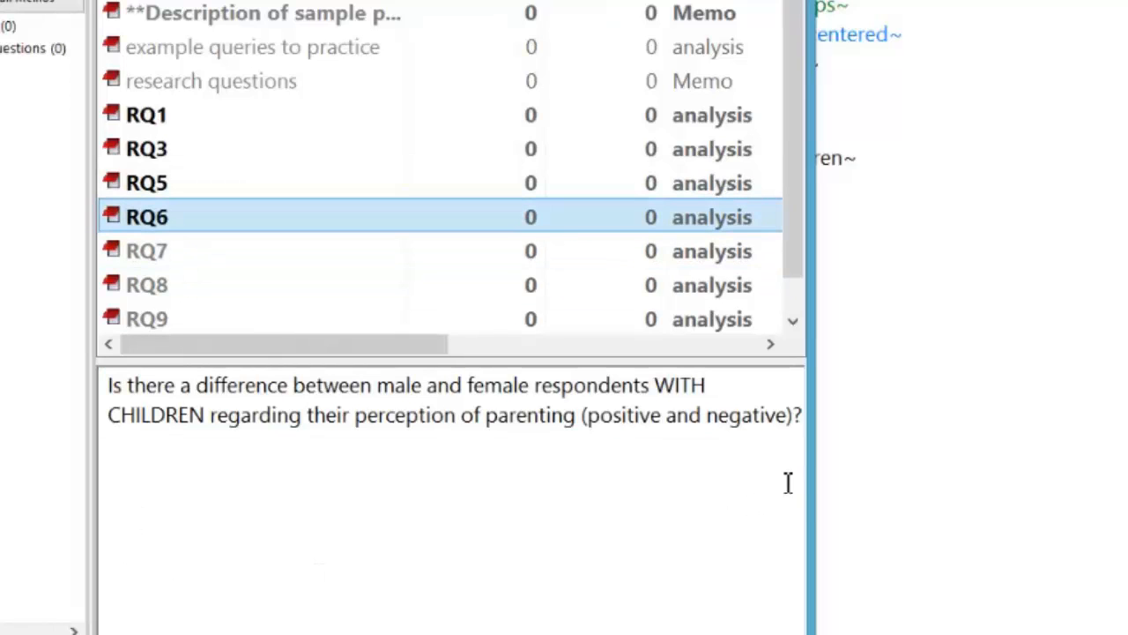
drag(812, 472, 925, 470)
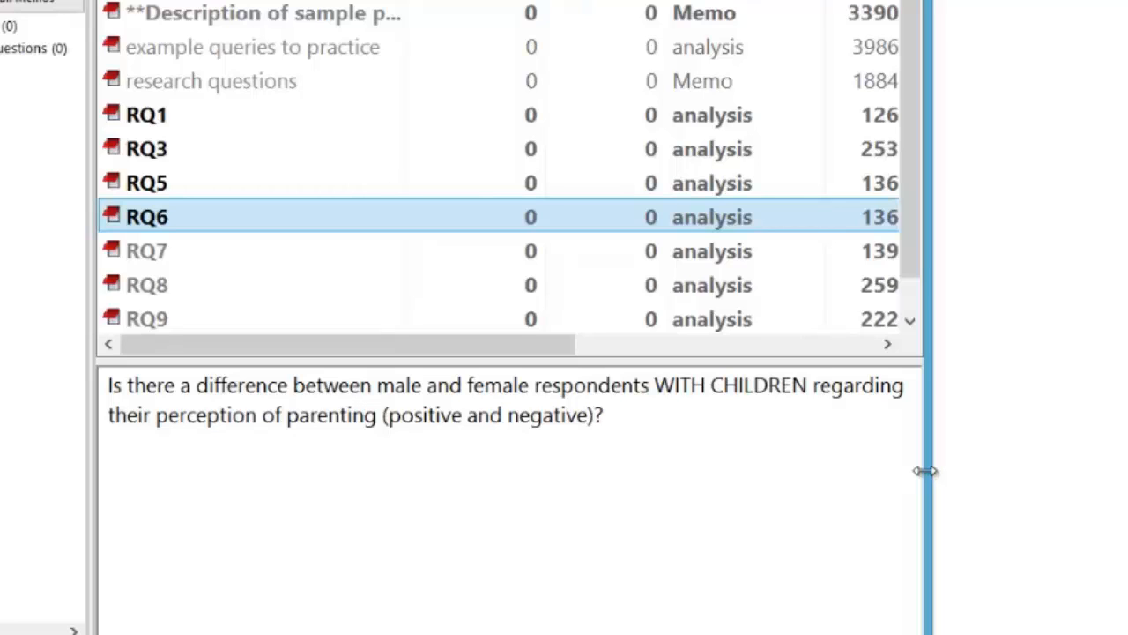
drag(608, 416, 102, 378)
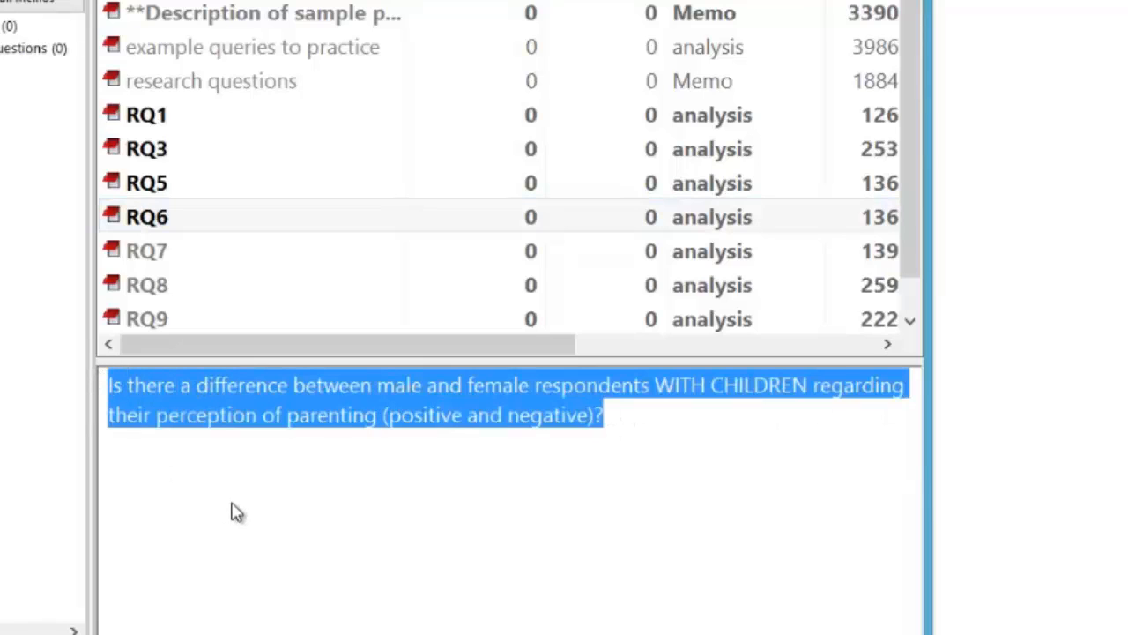
drag(610, 418, 121, 404)
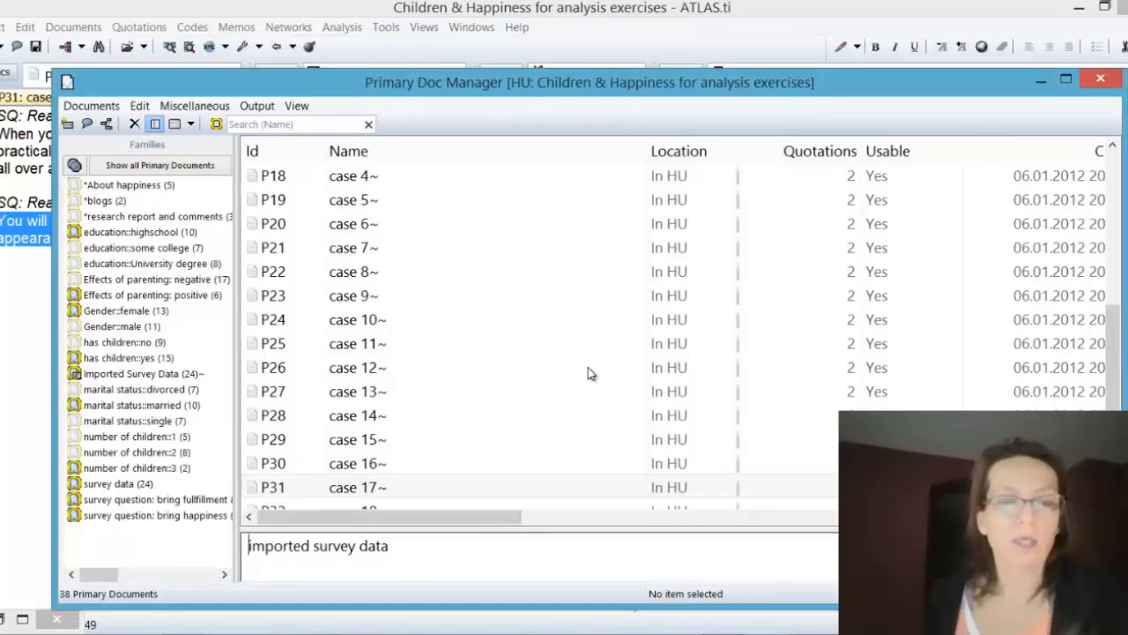
List the documents of the Gender::female and Gender::male families in the Primary Doc Manager.
click(156, 311)
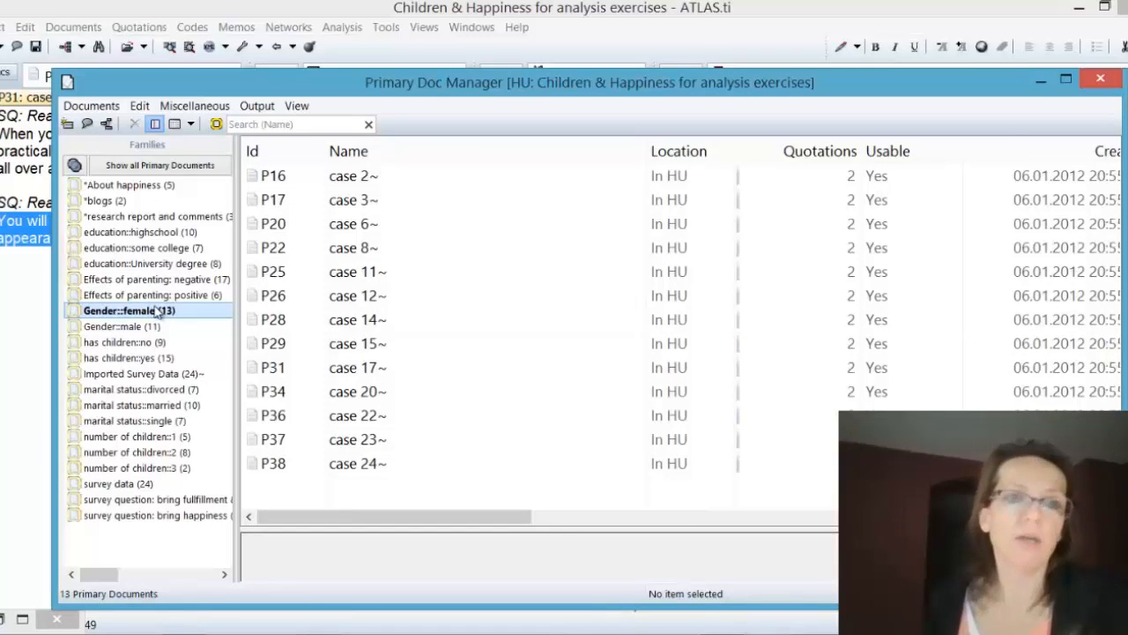
click(154, 326)
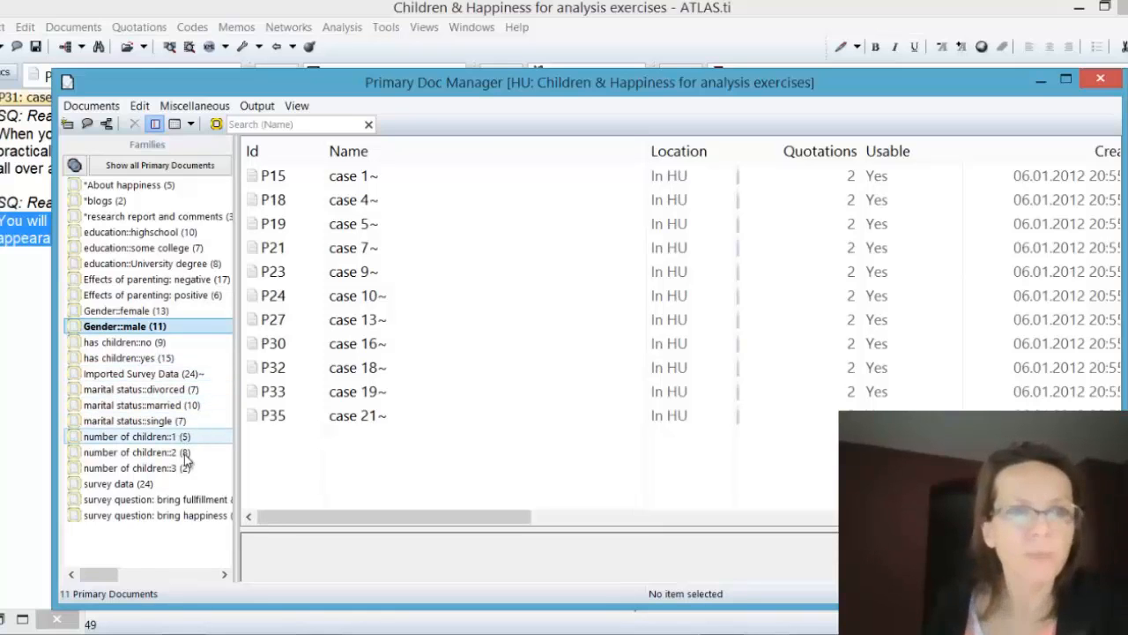
List the documents of the has children::no and has children::yes families.
click(156, 342)
click(159, 358)
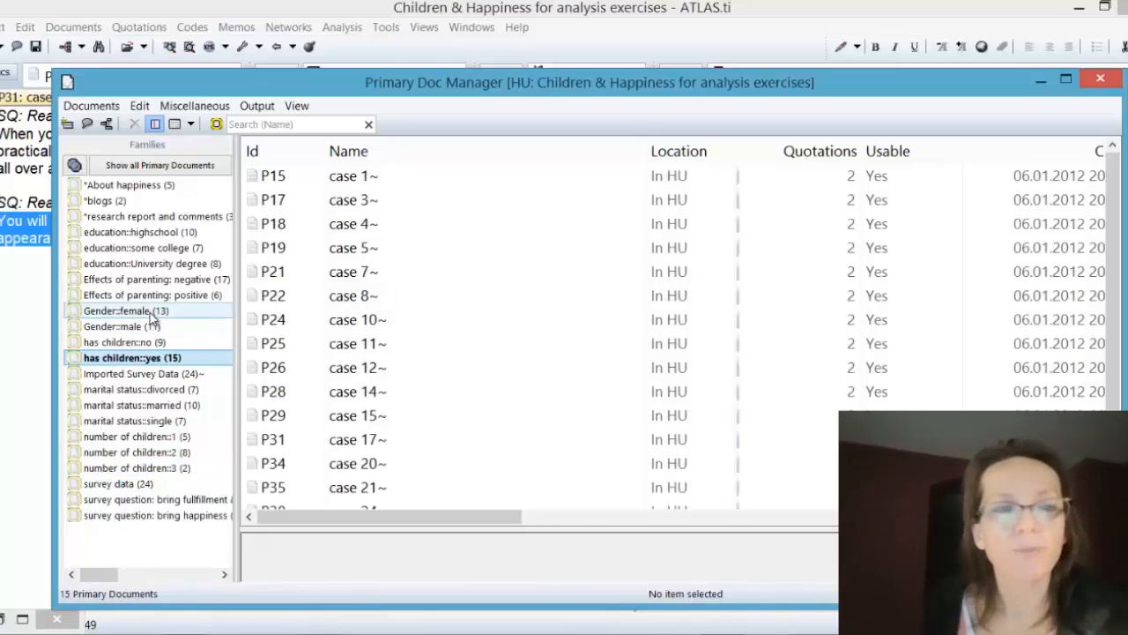
Filter the documents to those in both Gender::female and has children::yes, comparing the ANY and ALL matching modes.
click(151, 314)
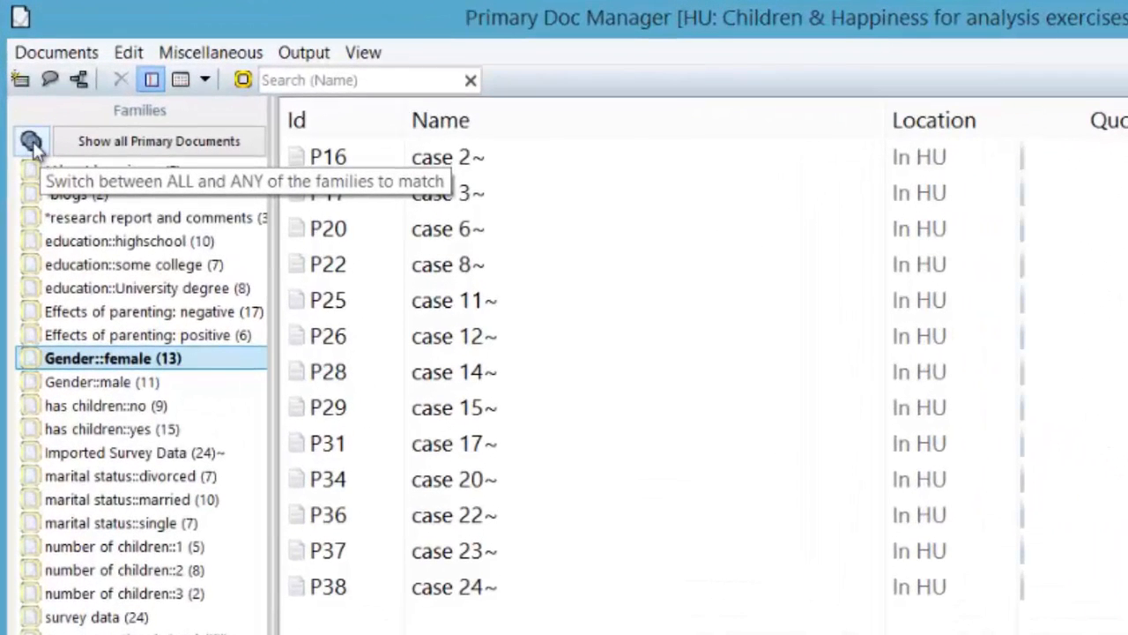
click(31, 144)
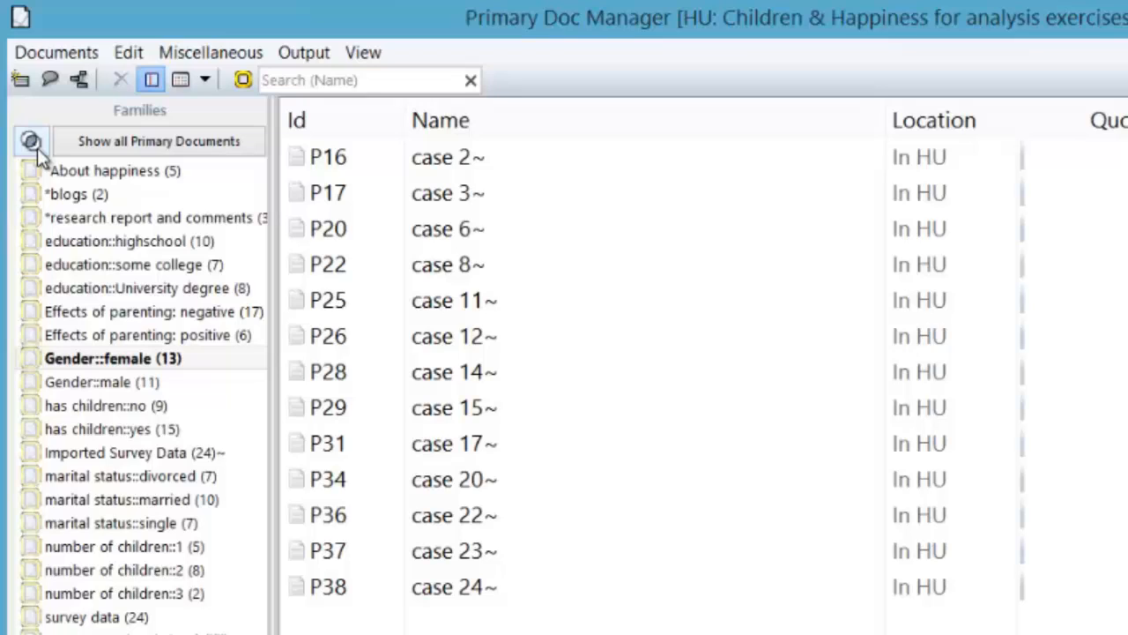
ctrl+click(144, 429)
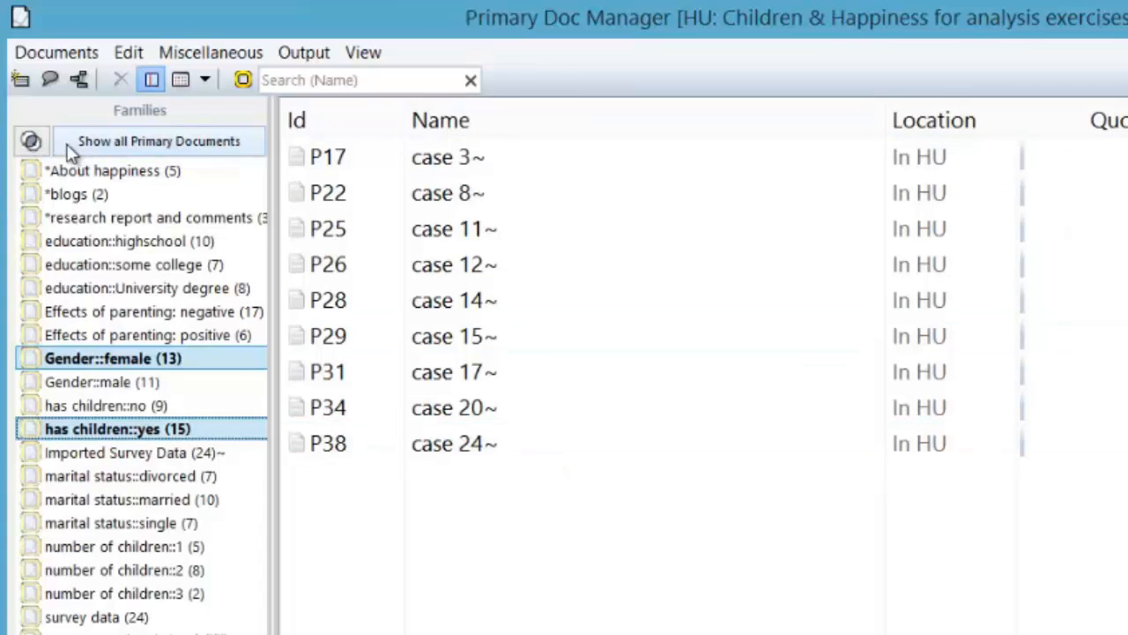
click(31, 141)
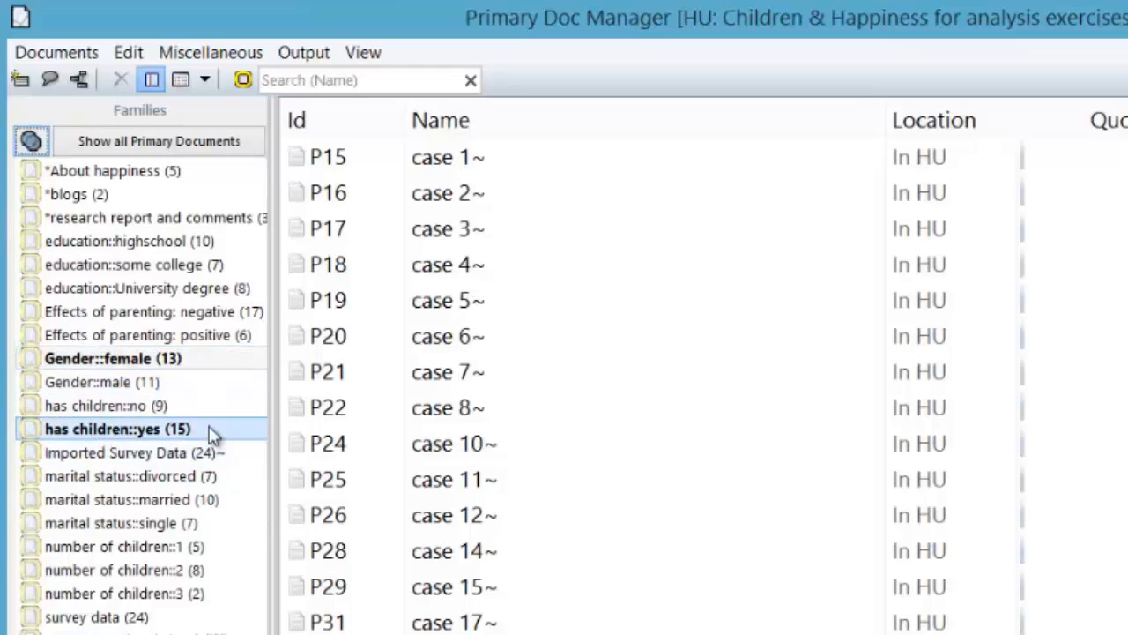
click(30, 141)
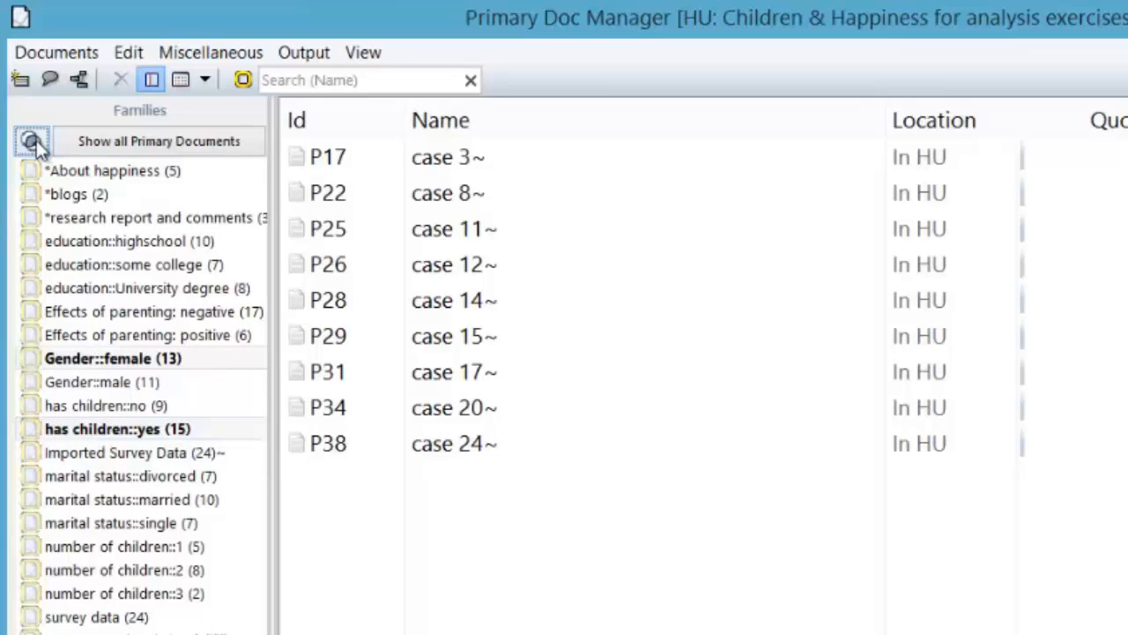
Create a super family from Gender::female and has children::yes, and widen the families list to show full names.
right_click(203, 365)
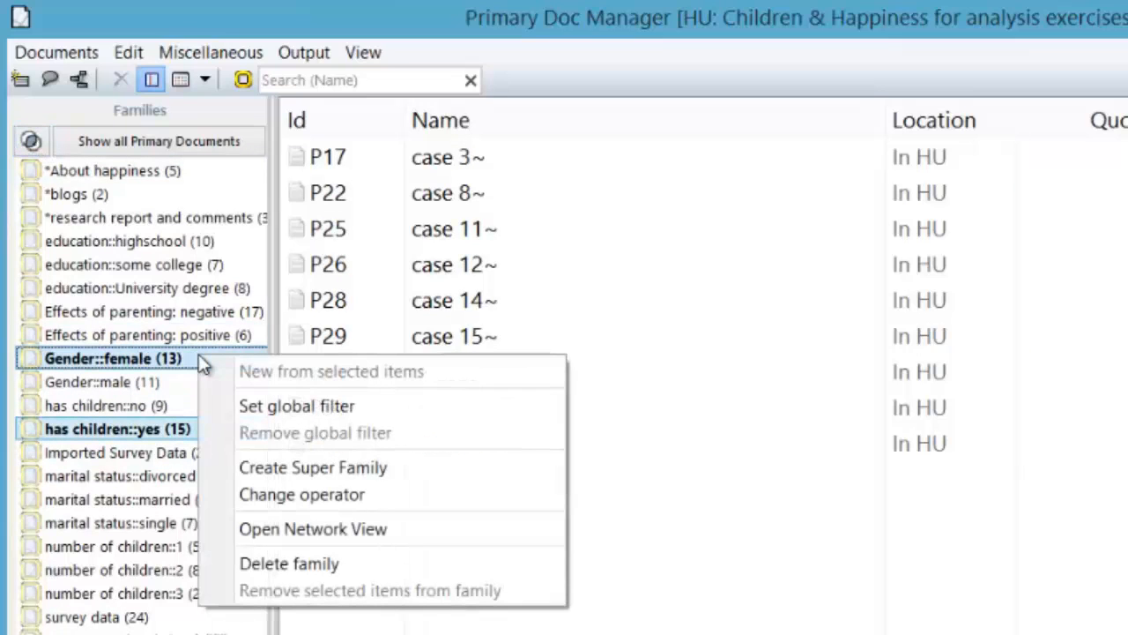
click(398, 474)
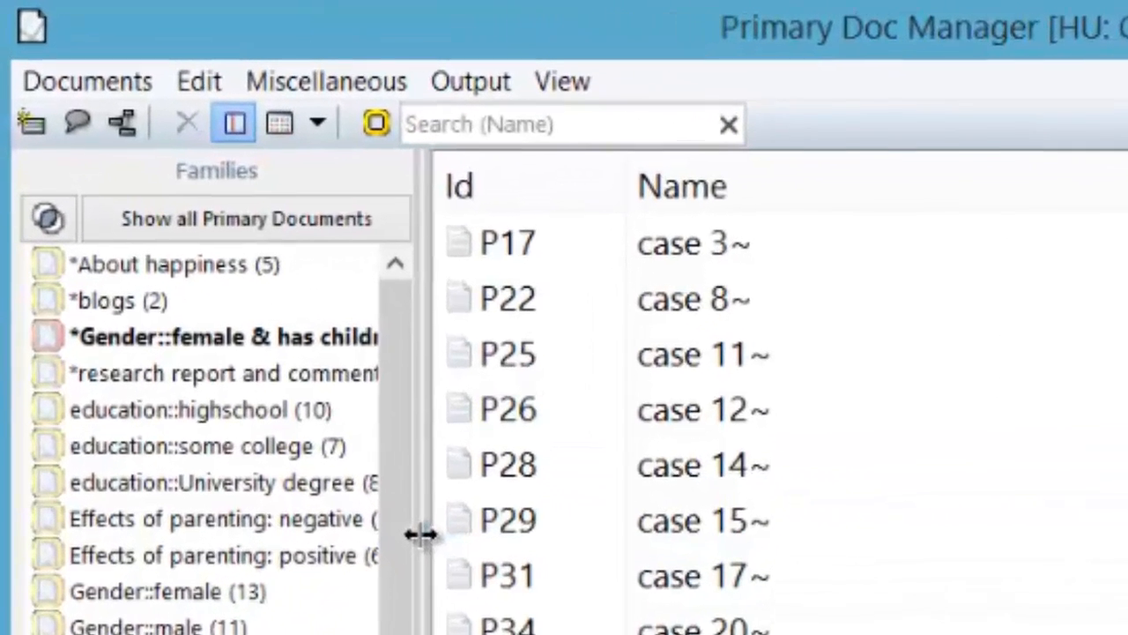
drag(268, 338, 414, 342)
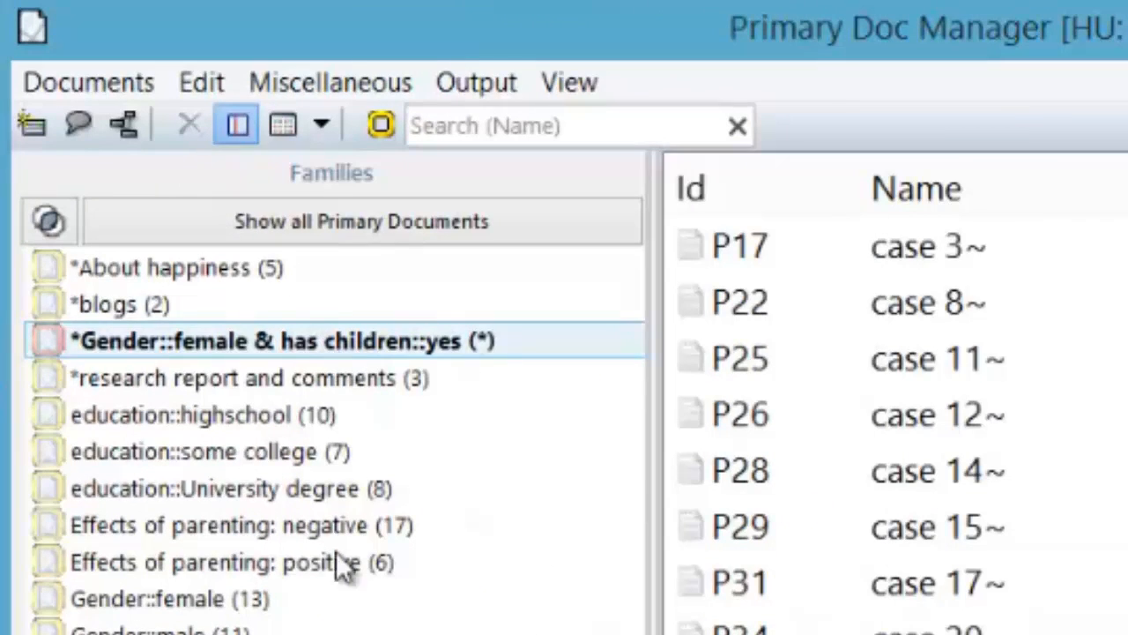
Create a super family from the documents in both Gender::male and has children::yes.
click(299, 629)
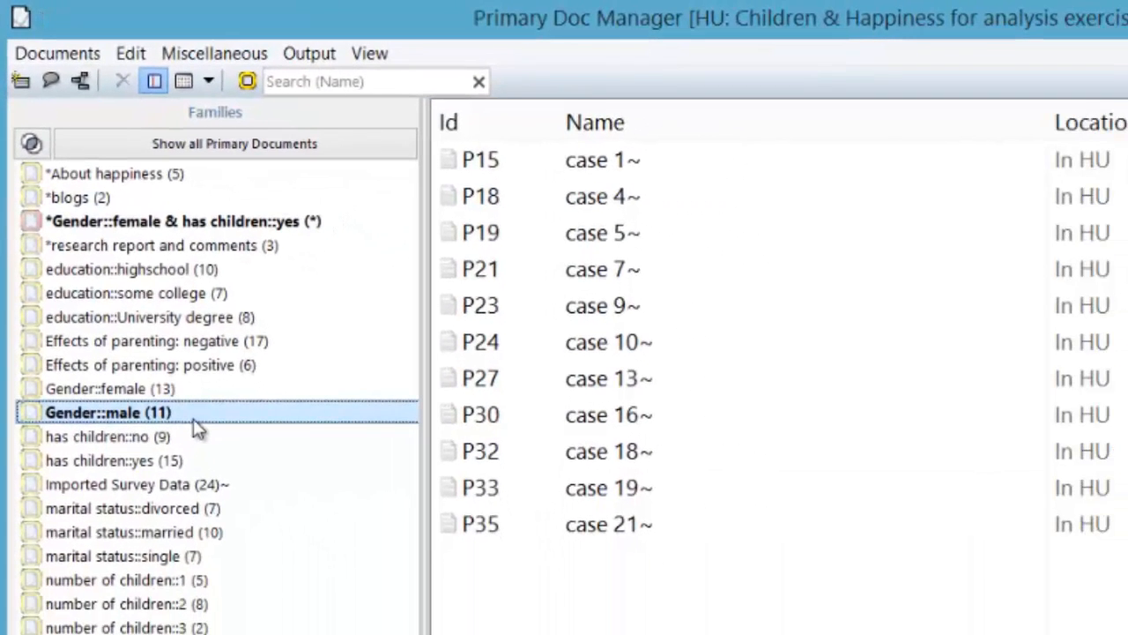
ctrl+click(216, 501)
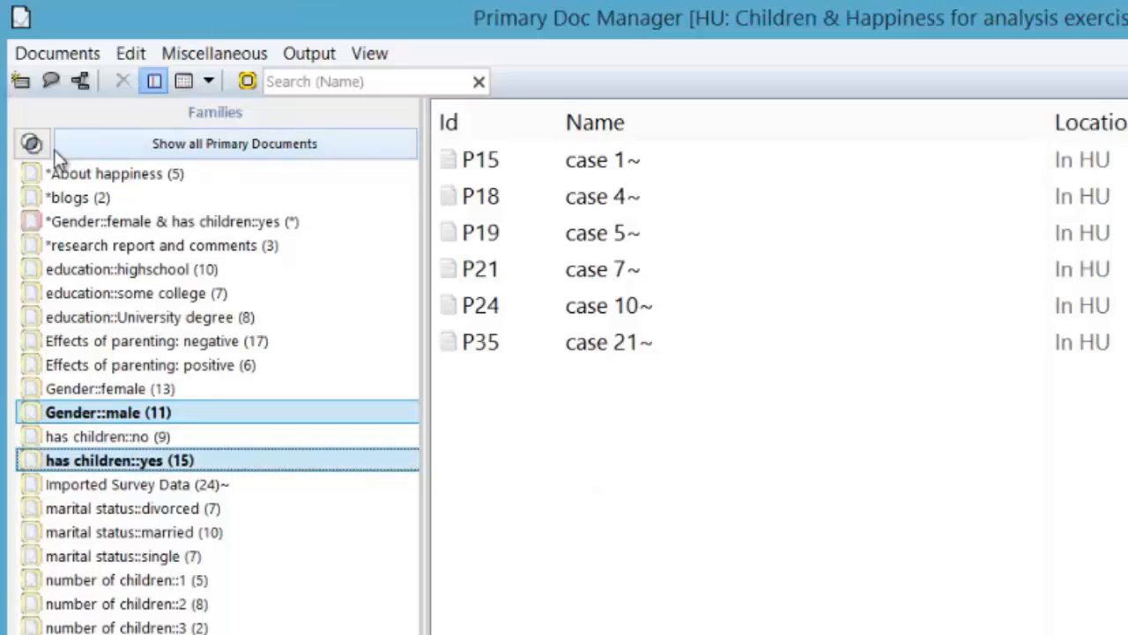
right_click(275, 422)
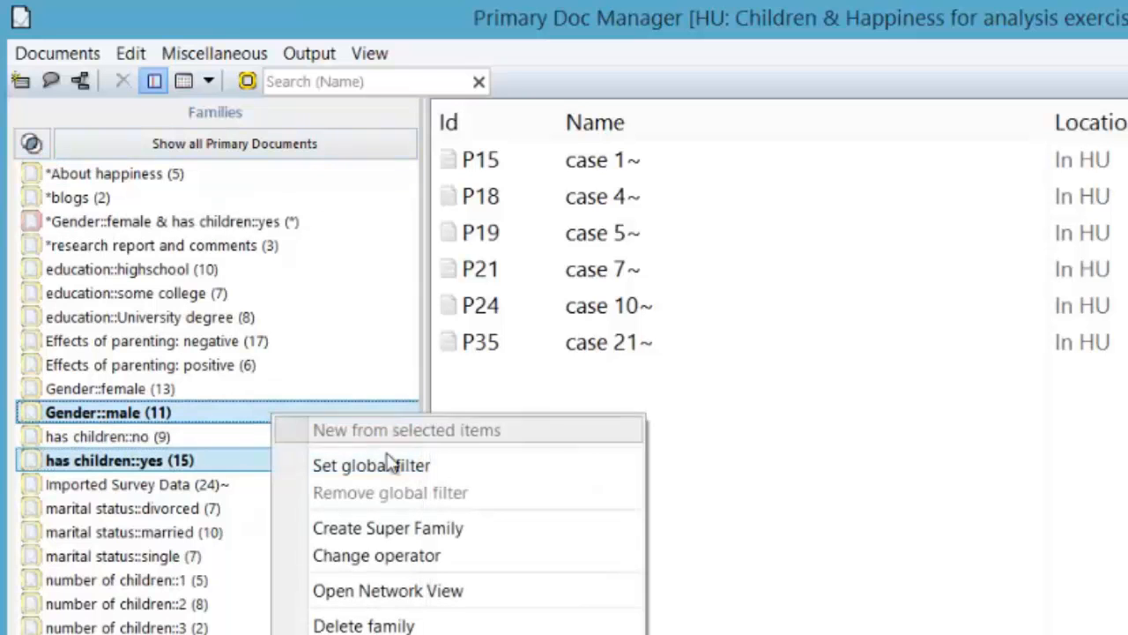
click(514, 522)
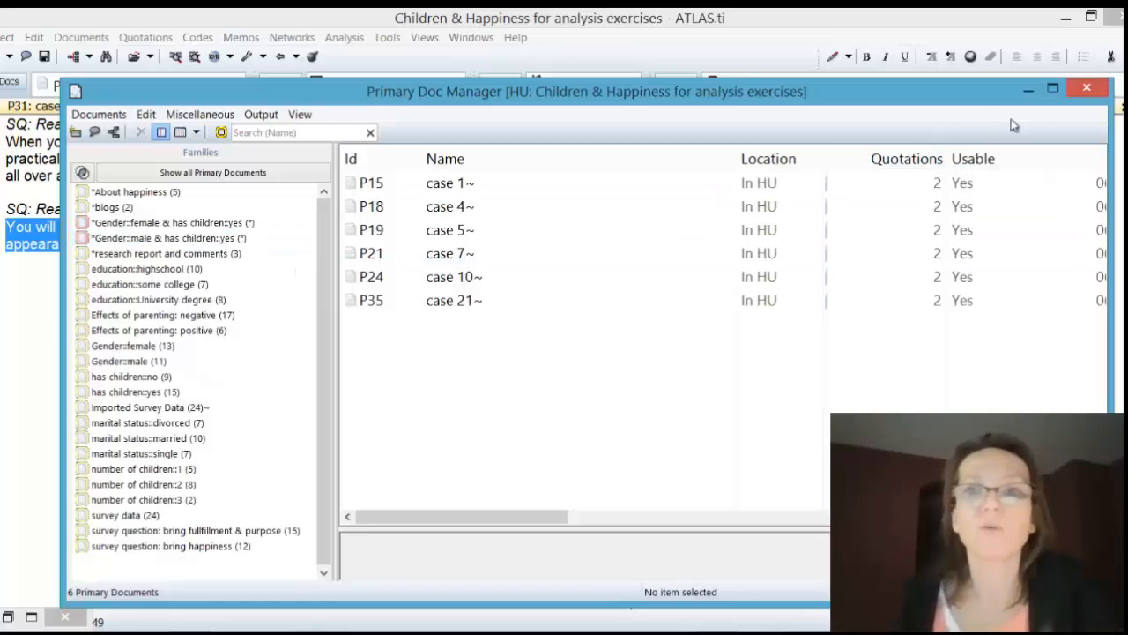
Close the Primary Doc Manager and open the Codes-Primary Documents Table.
click(1082, 88)
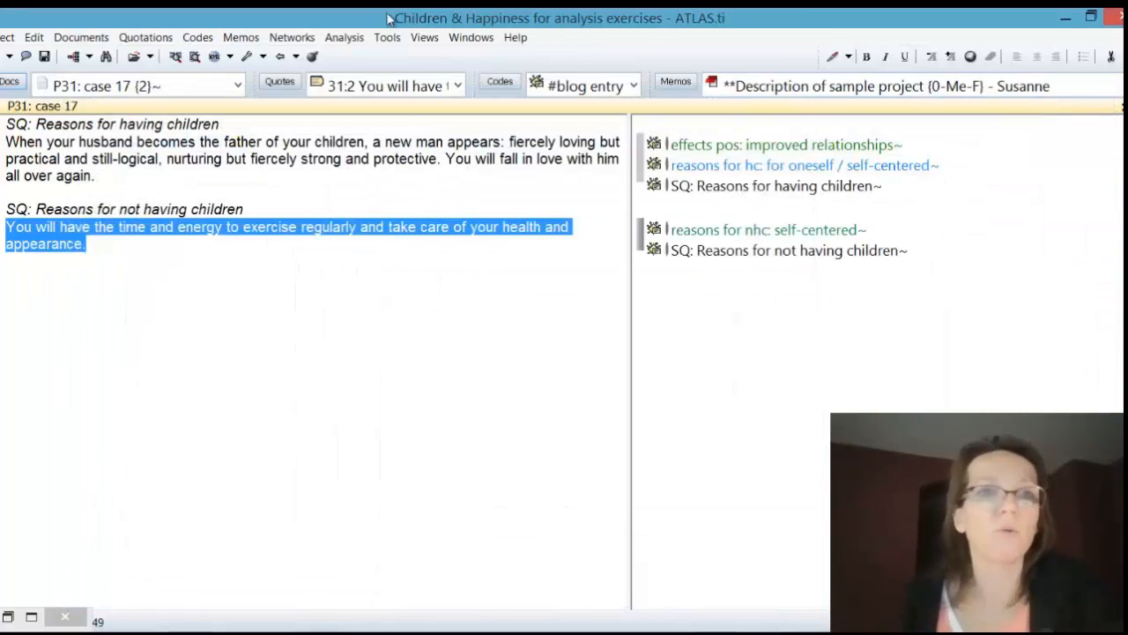
click(344, 37)
click(242, 132)
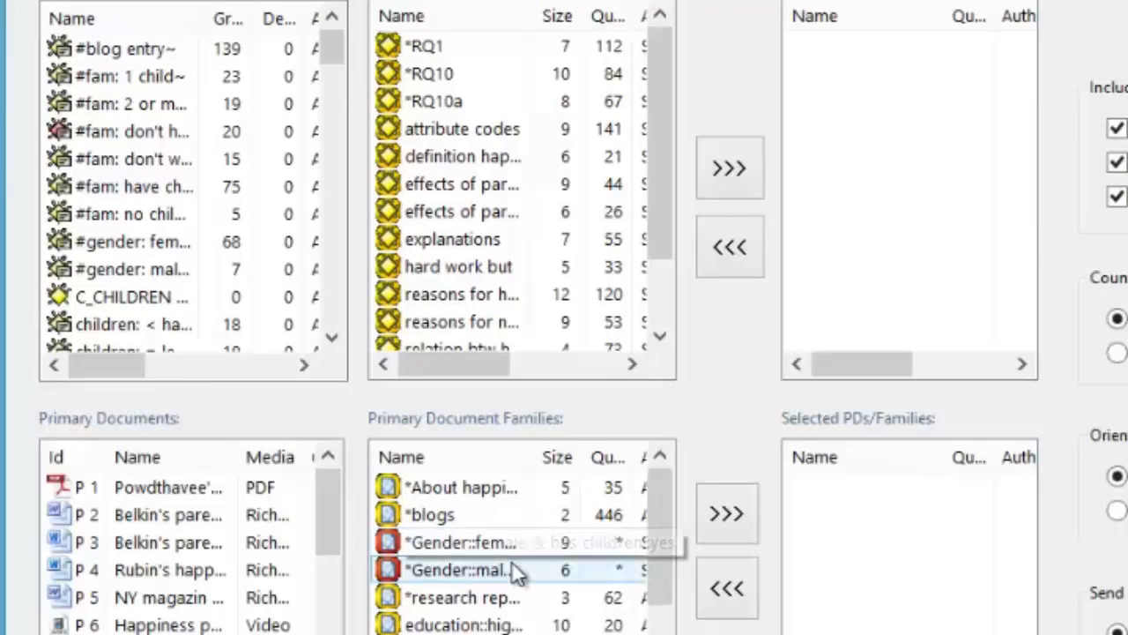
Select the female and male has children::yes super families for the table, removing the wrongly added research report family.
click(495, 542)
double_click(495, 542)
double_click(503, 571)
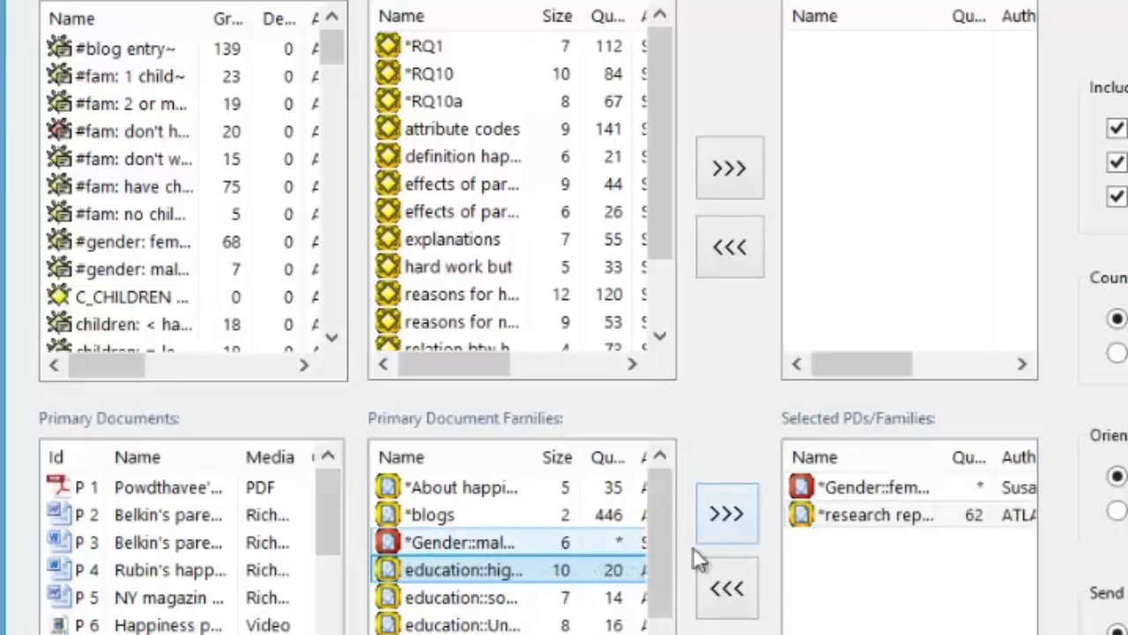
double_click(822, 512)
drag(659, 626, 649, 509)
click(500, 542)
double_click(500, 542)
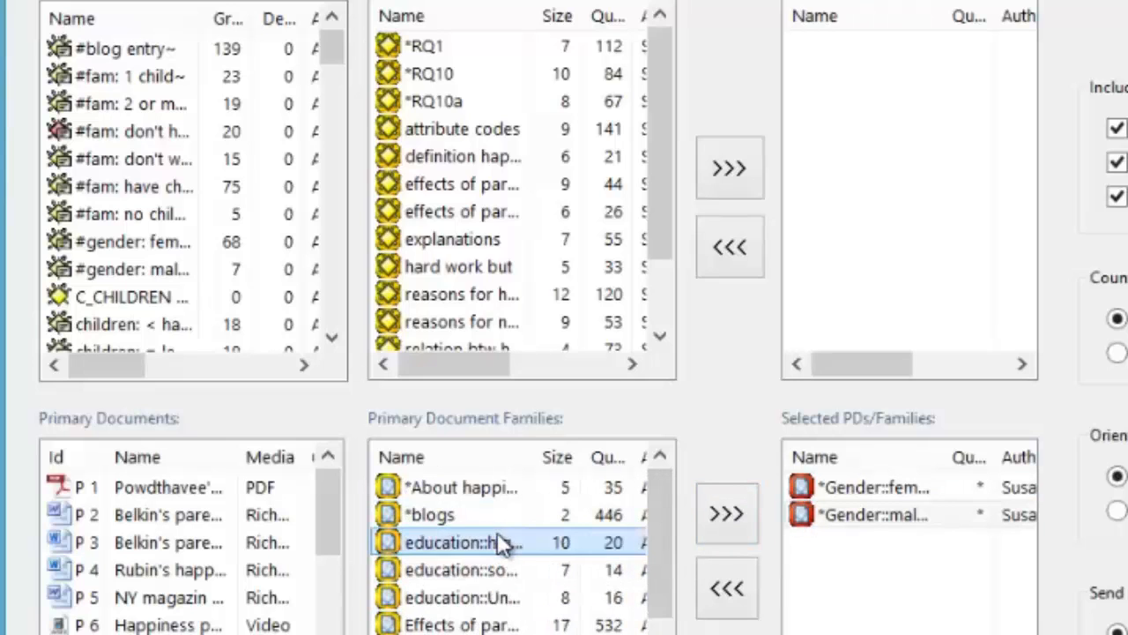
Find the code "reasons for nhc: self-centered" in the codes list and add it to the selected codes.
click(199, 214)
key(r)
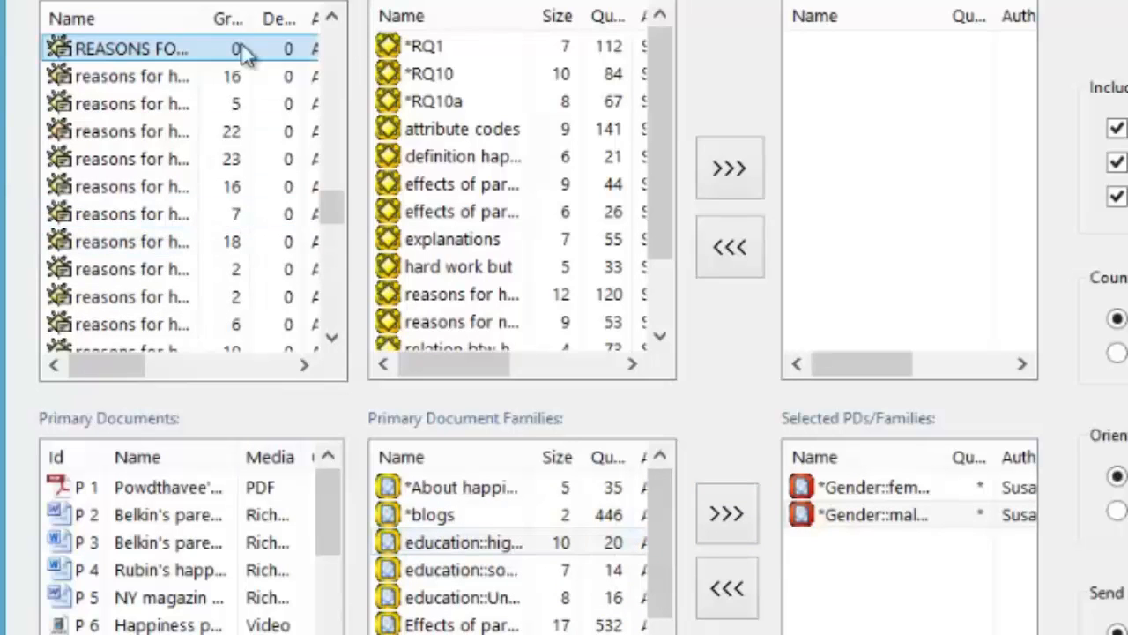
drag(207, 19, 271, 27)
drag(330, 212, 352, 256)
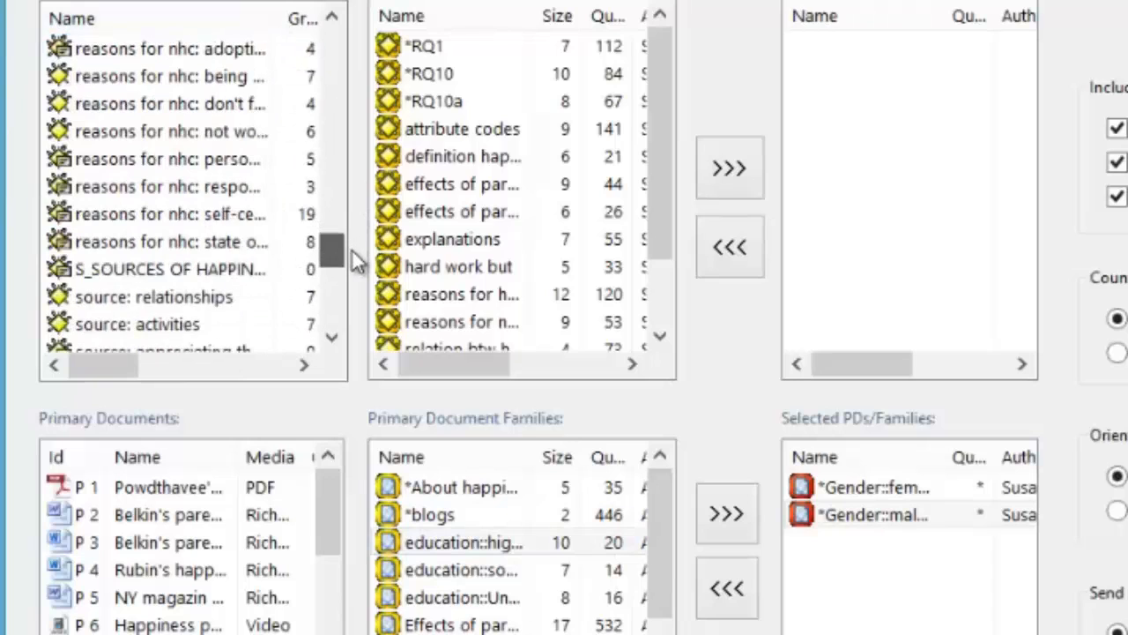
click(253, 213)
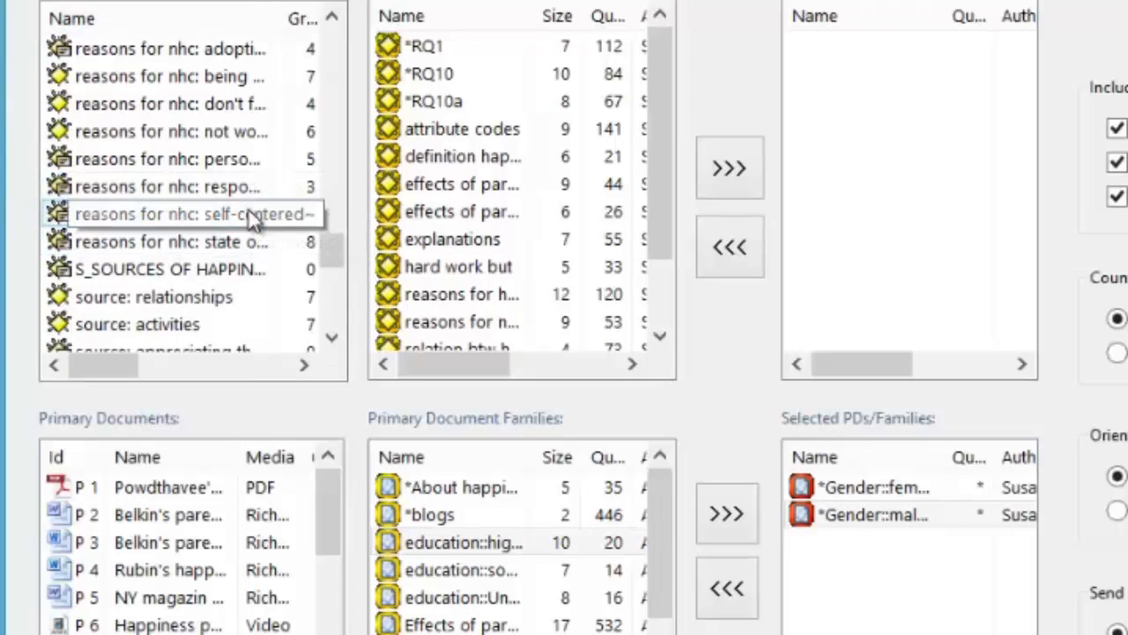
double_click(237, 218)
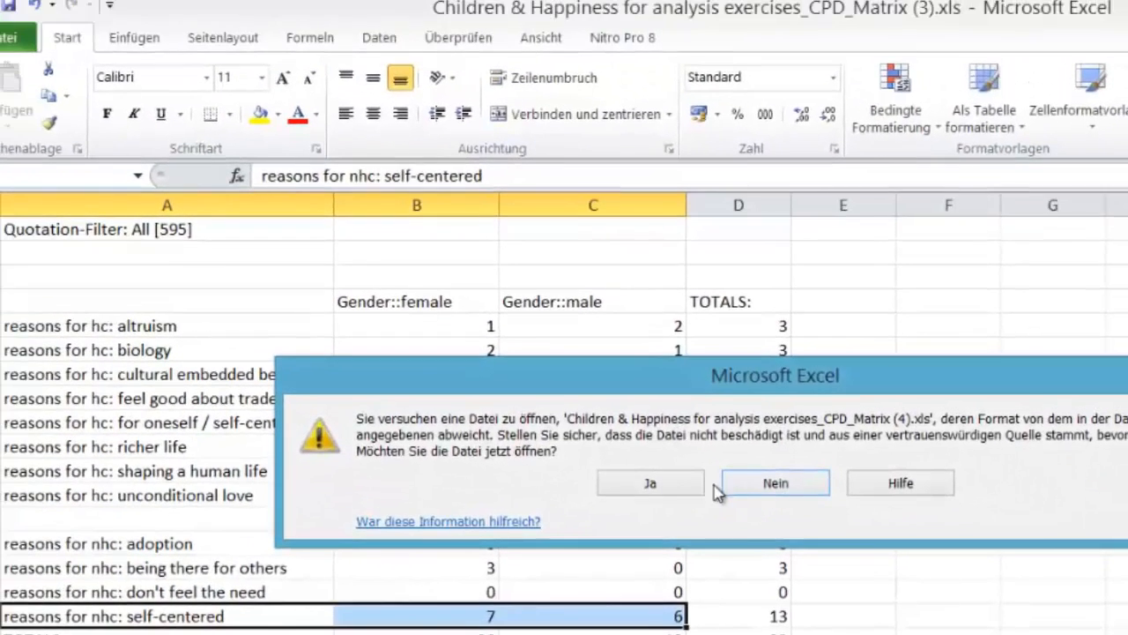
Open the generated Excel report CPD_Matrix (4) and widen columns A, B and C to read the labels.
click(663, 484)
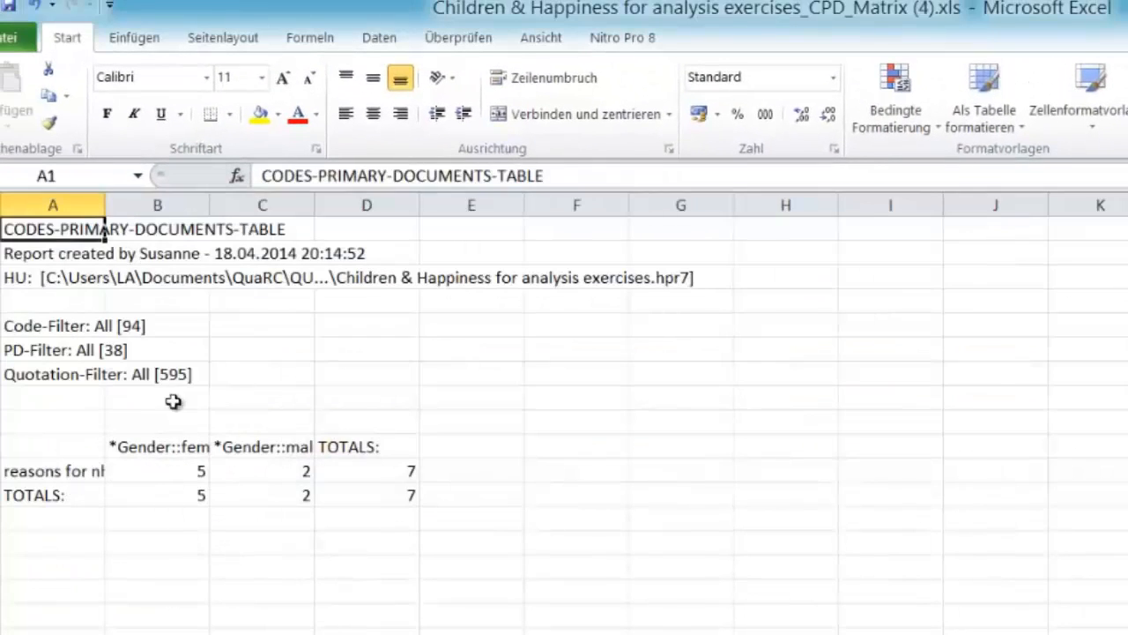
drag(211, 207, 270, 206)
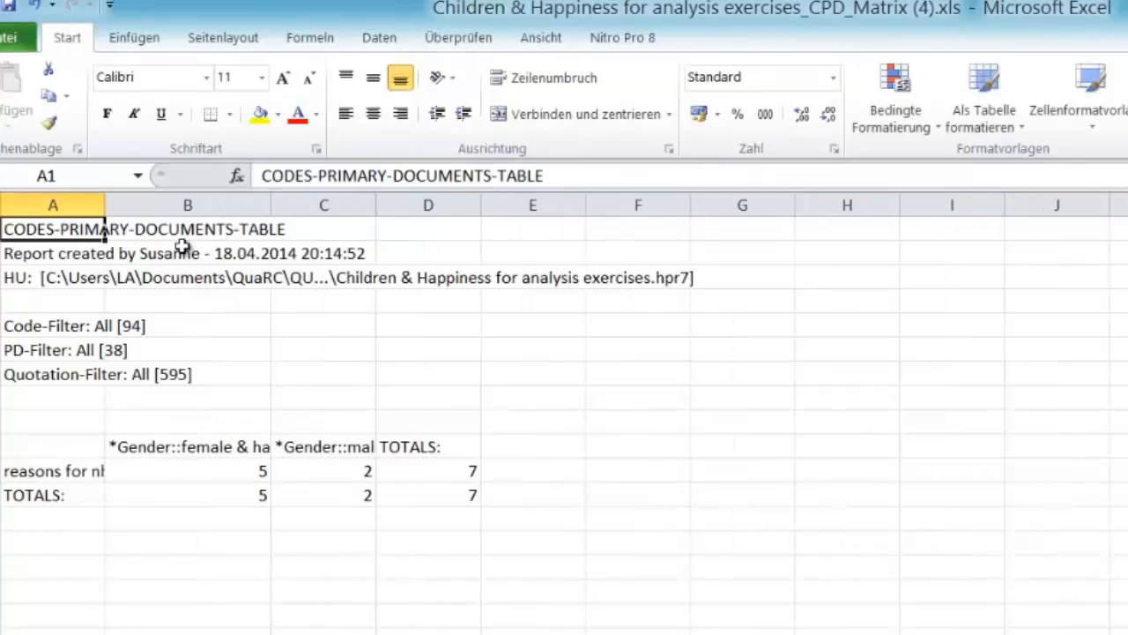
drag(104, 207, 174, 224)
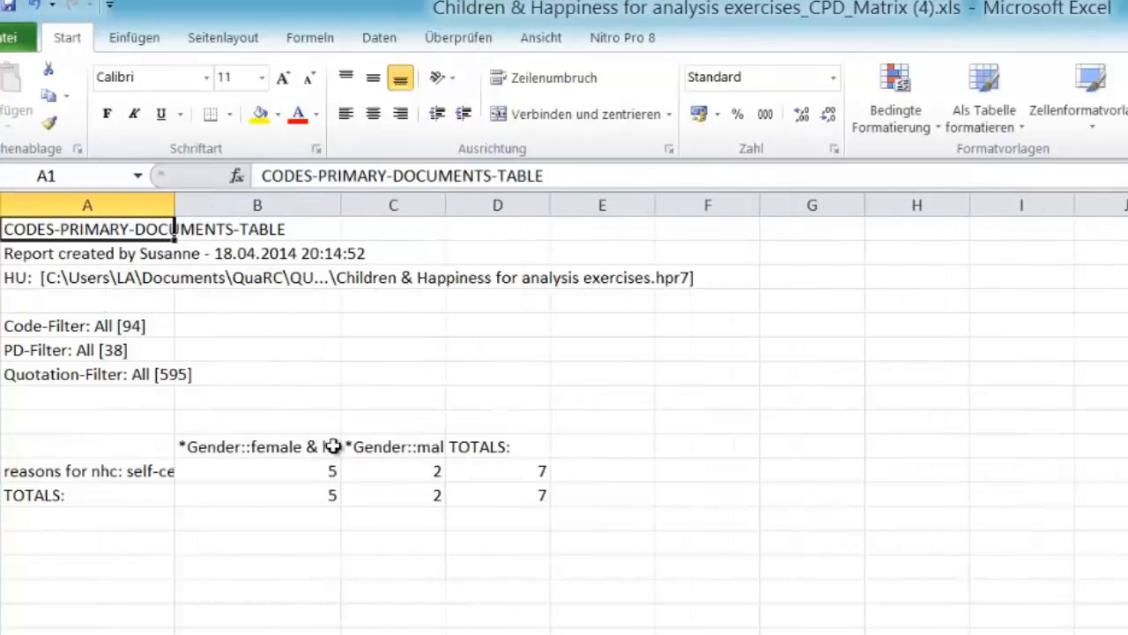
drag(341, 206, 366, 207)
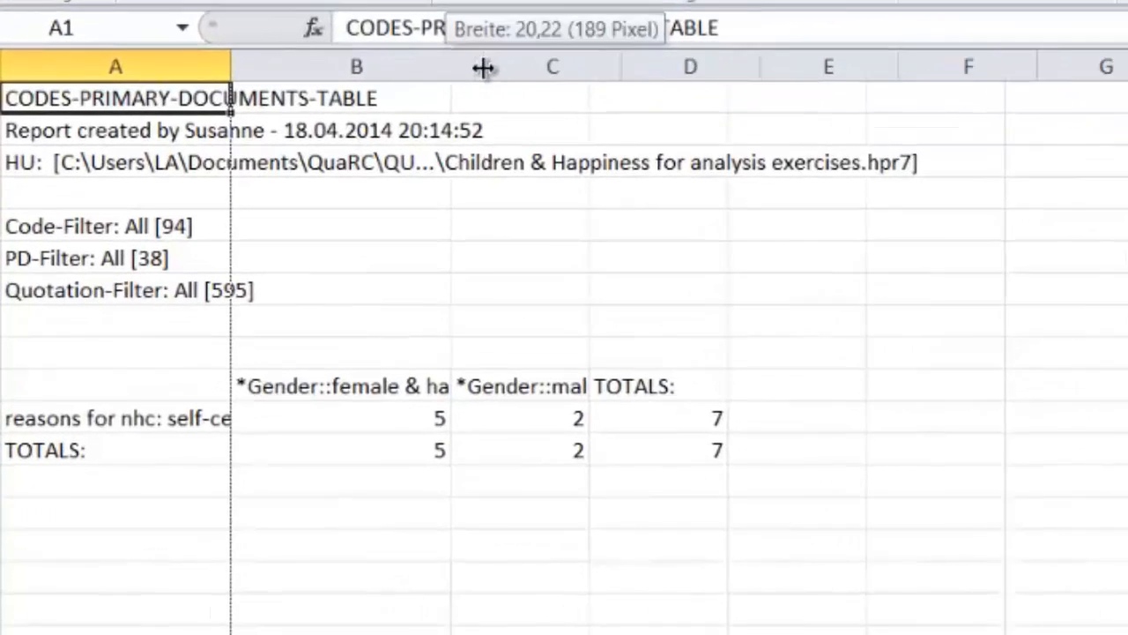
drag(483, 68, 491, 68)
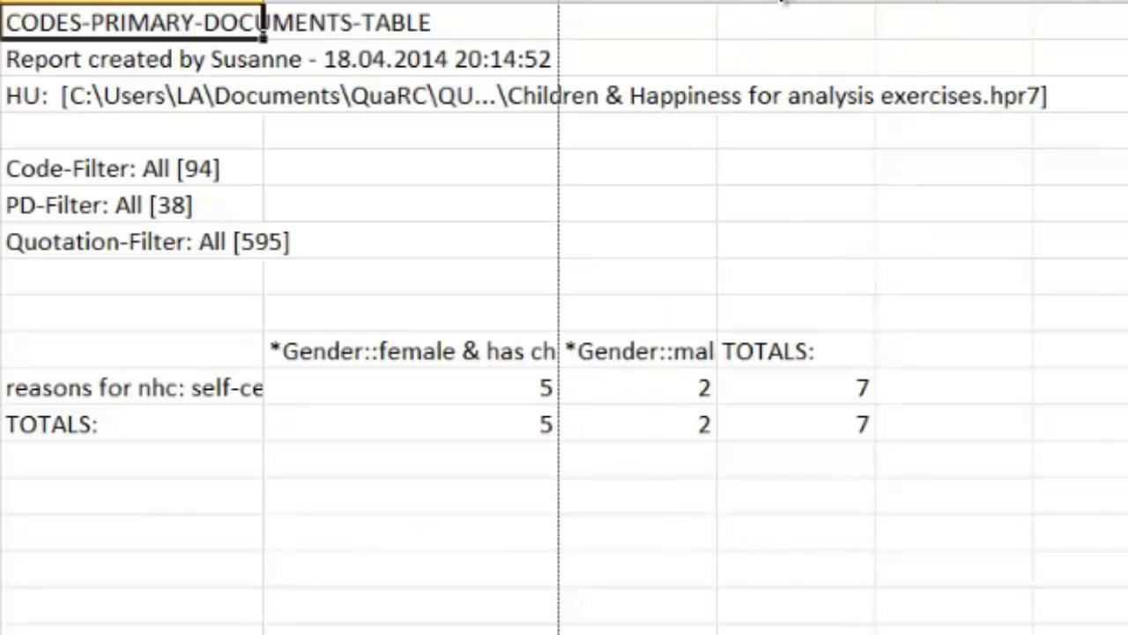
drag(718, 4, 779, 4)
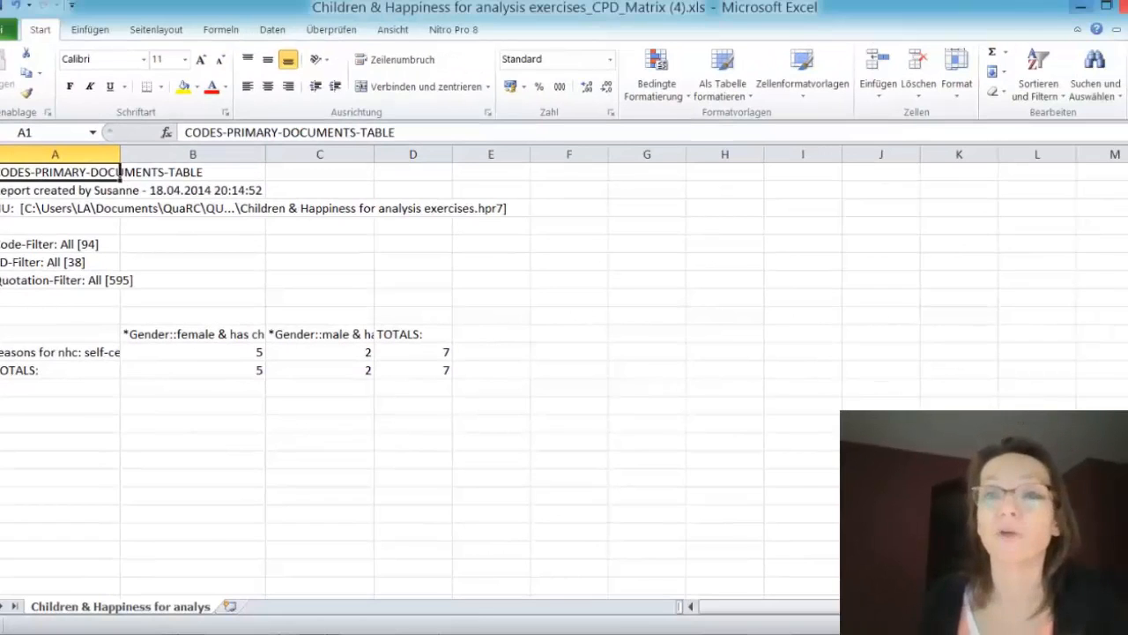
Cancel closing the unsaved report workbook and minimize Excel to return to the Codes-Primary Documents Table in ATLAS.ti.
click(1125, 6)
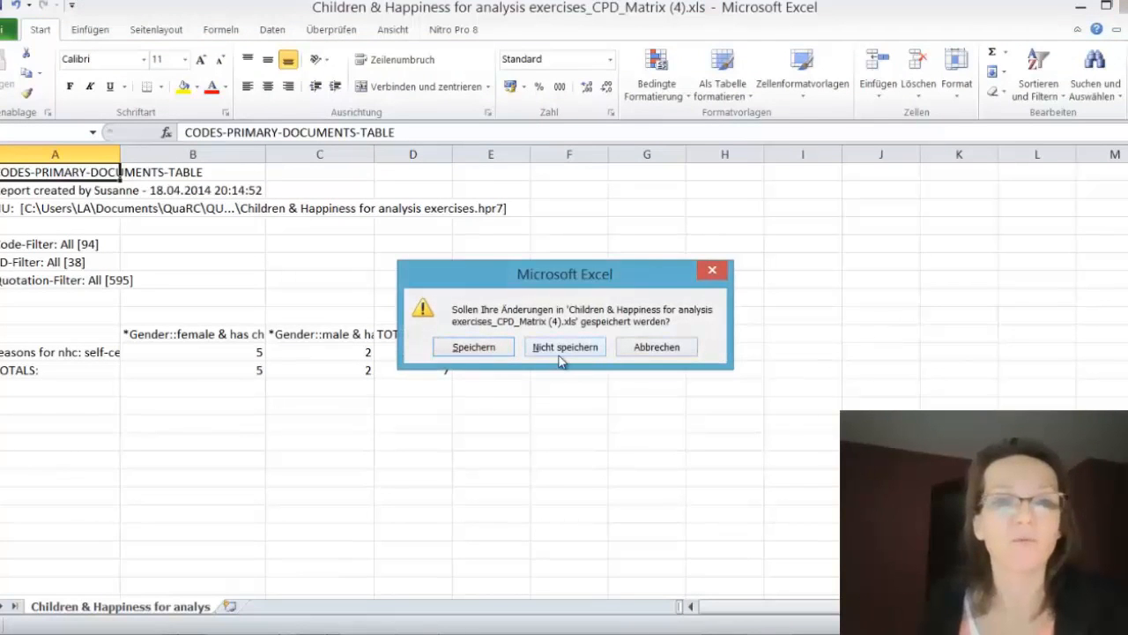
click(658, 347)
click(1081, 6)
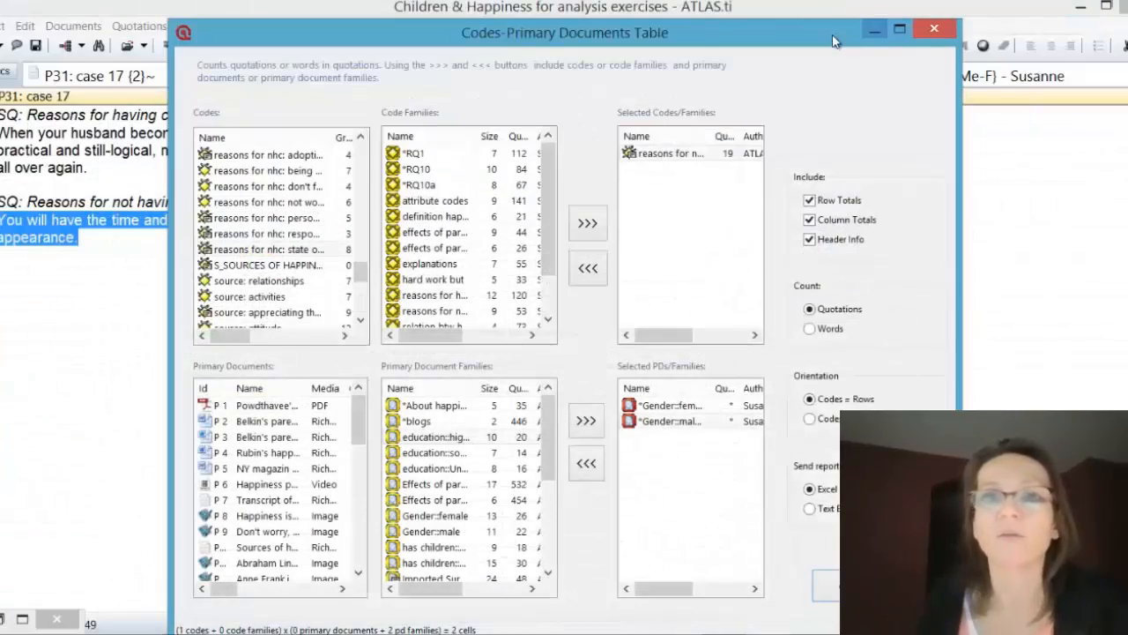